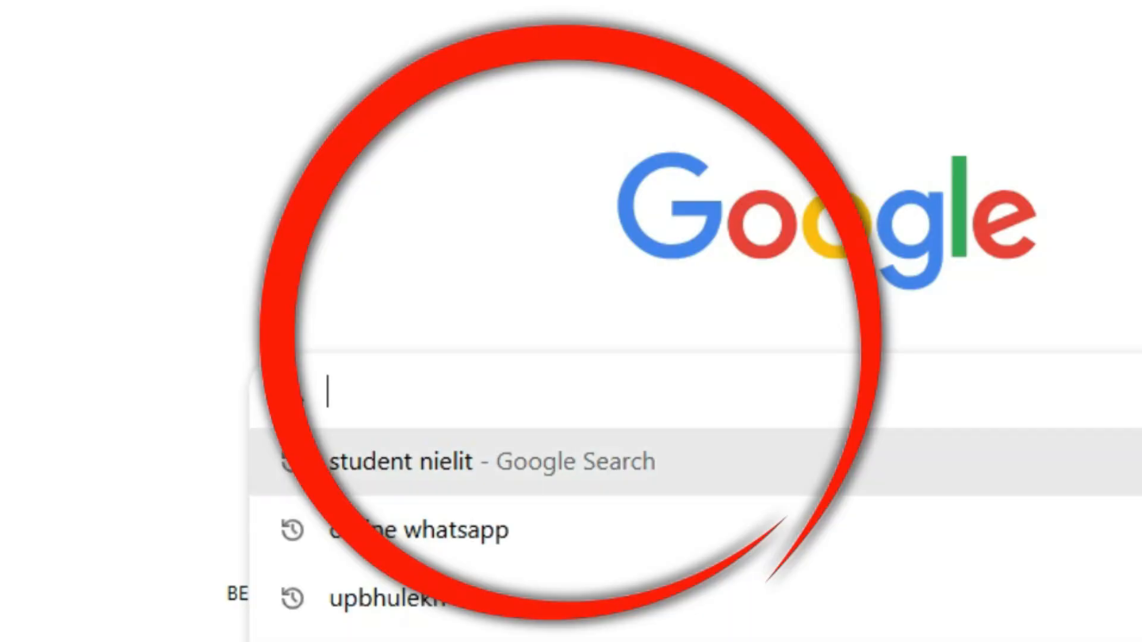
Search Google for 'student nielit' and open the student.nielit.gov.in portal result.
click(493, 462)
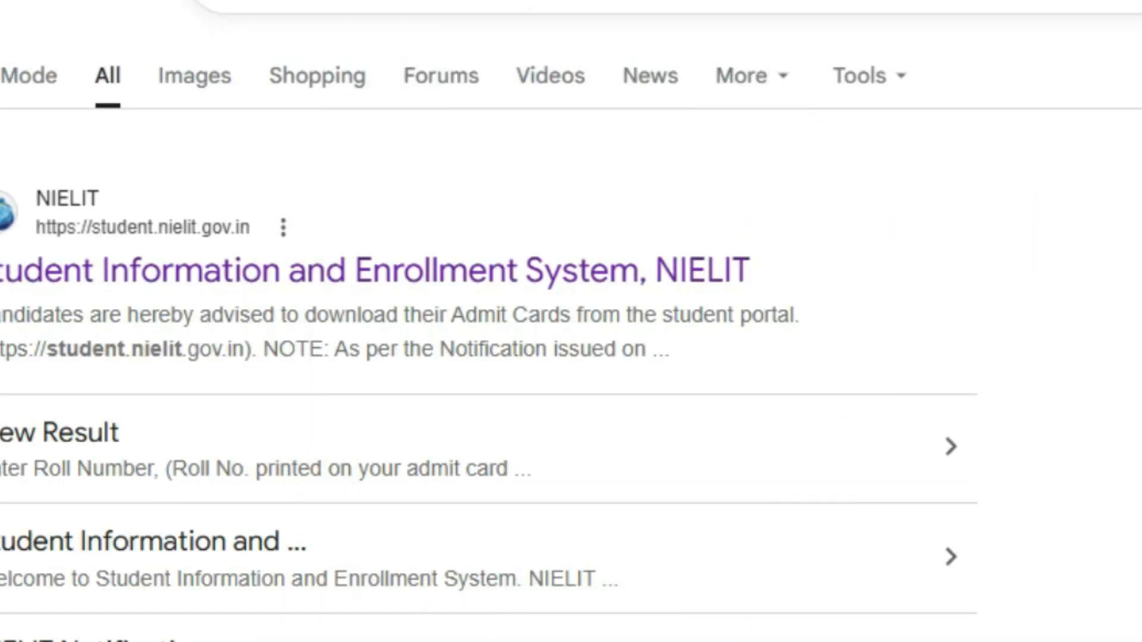
click(375, 271)
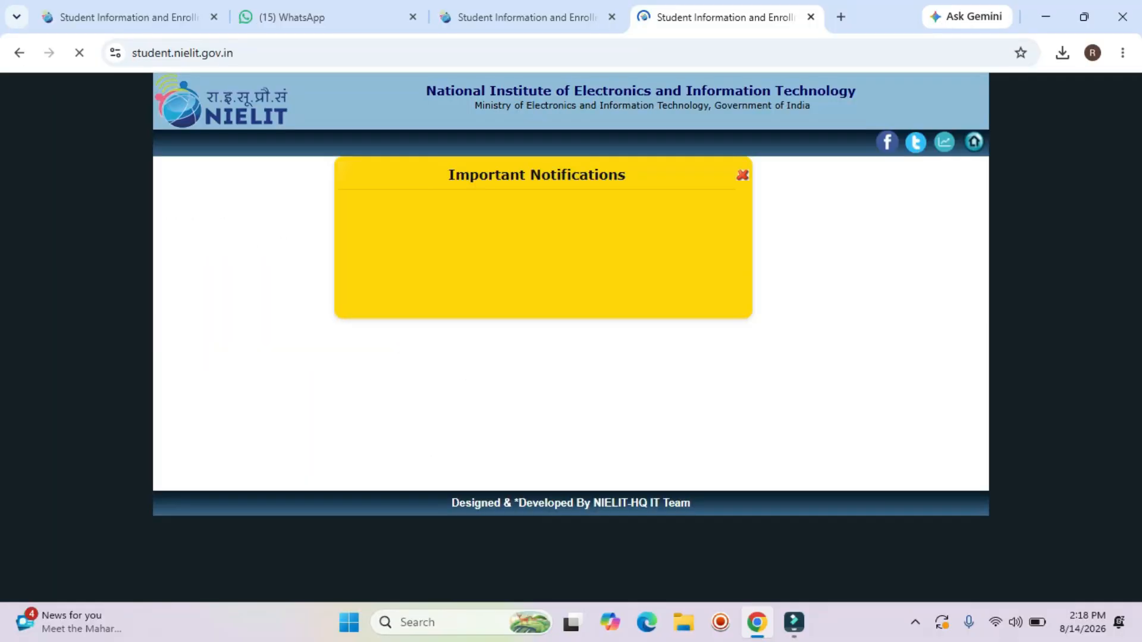
Dismiss the notifications popup, tick the CCC Declaration checkbox and choose I Agree & Proceed.
click(742, 174)
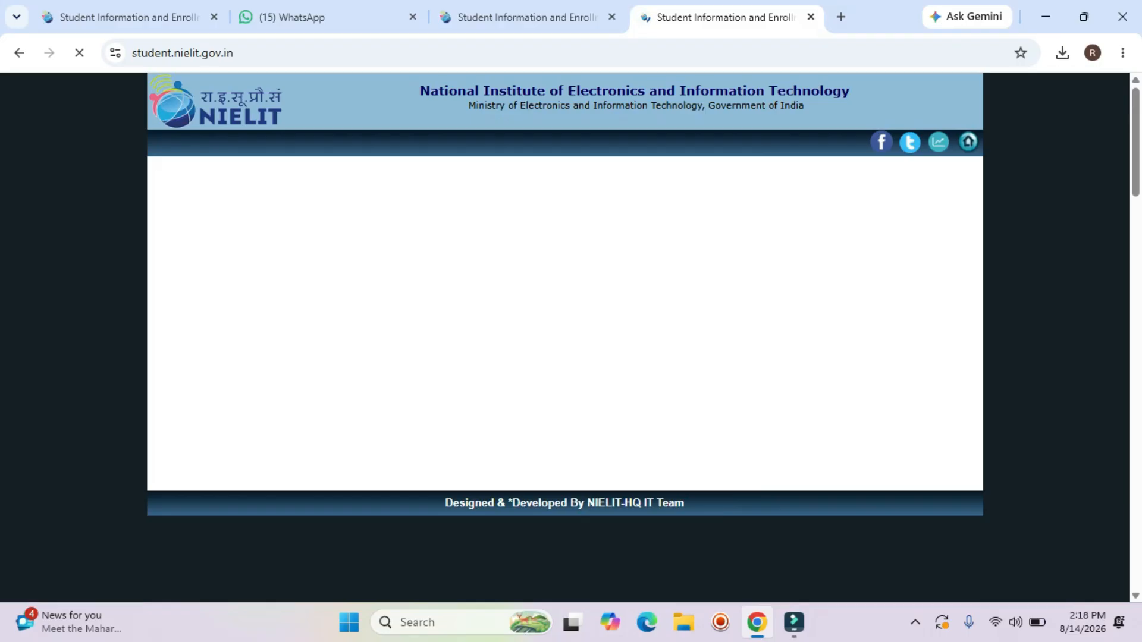
scroll(565, 337, down, 1)
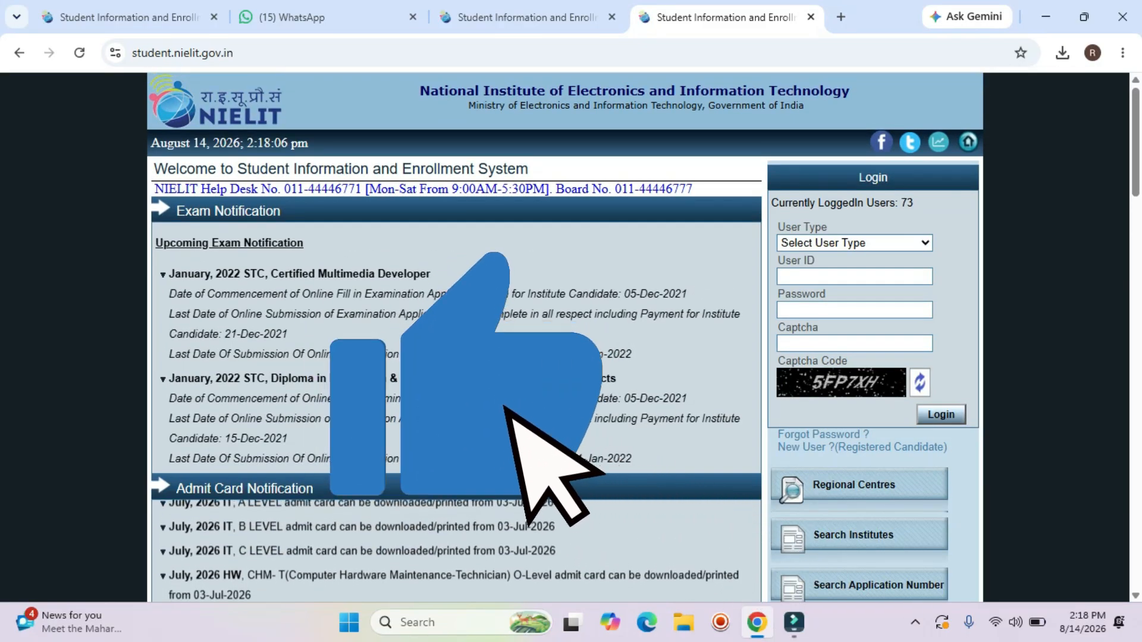
scroll(565, 337, down, 3)
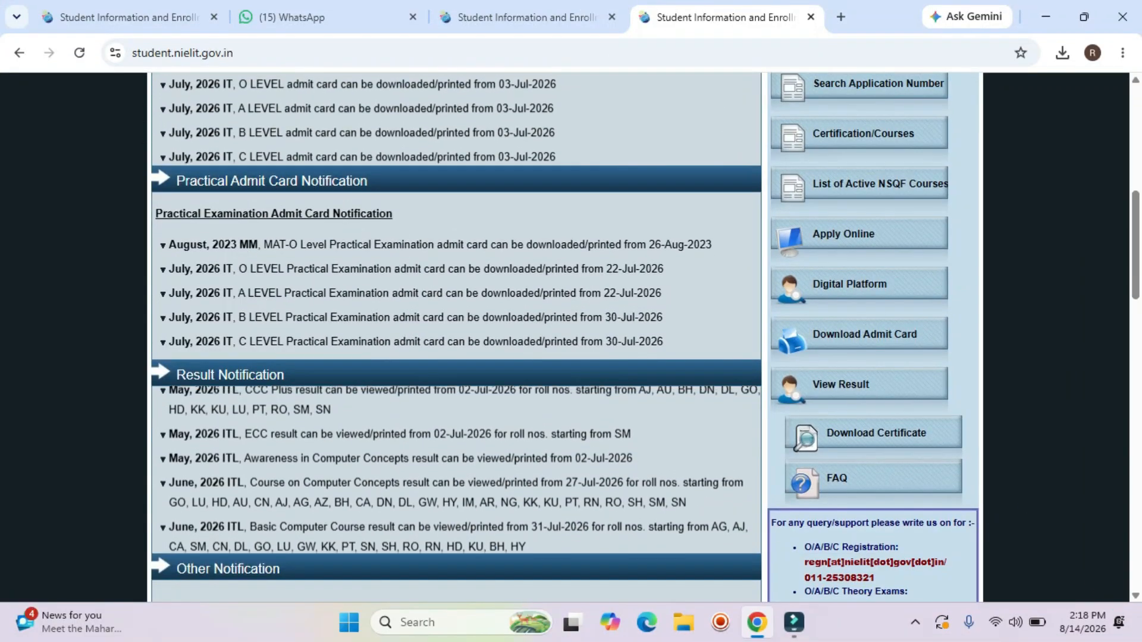
scroll(565, 338, down, 1)
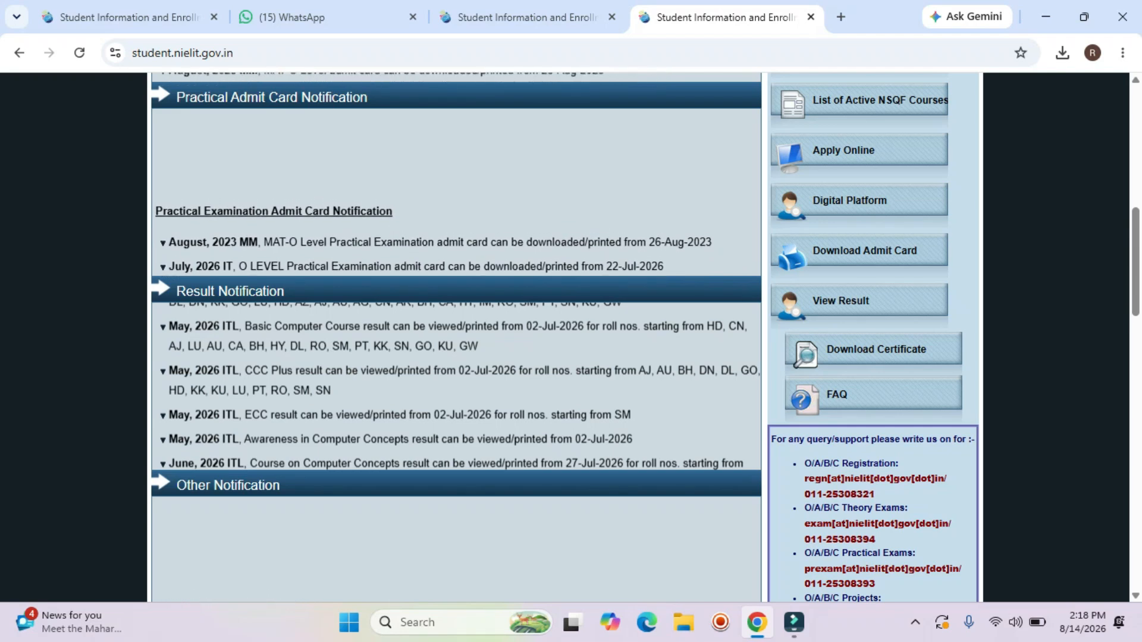
scroll(565, 338, up, 1)
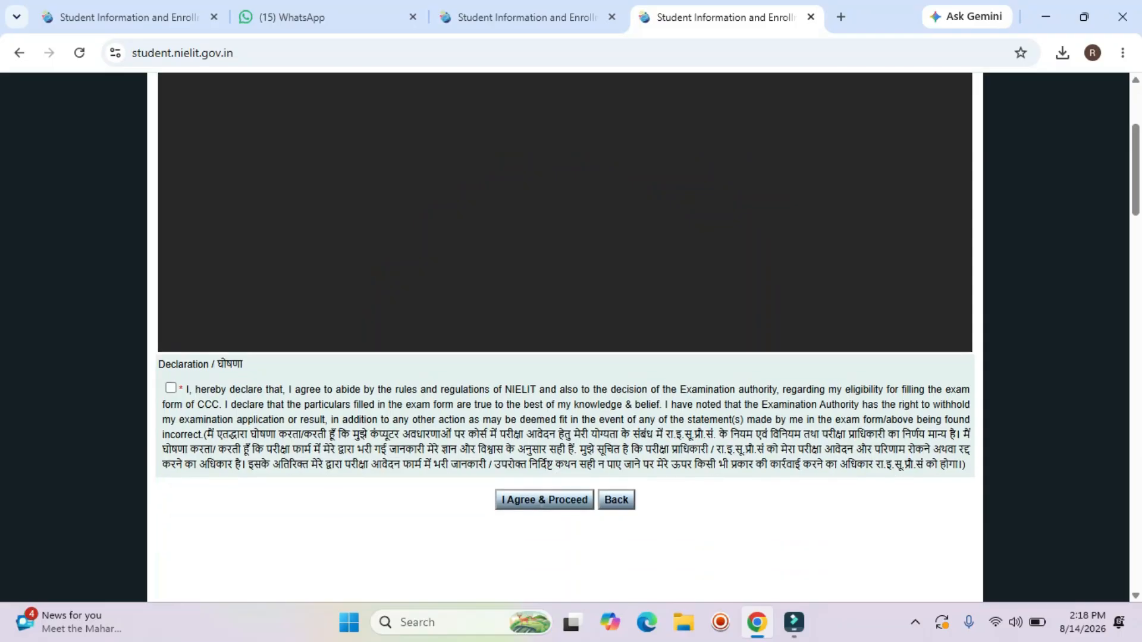
click(170, 344)
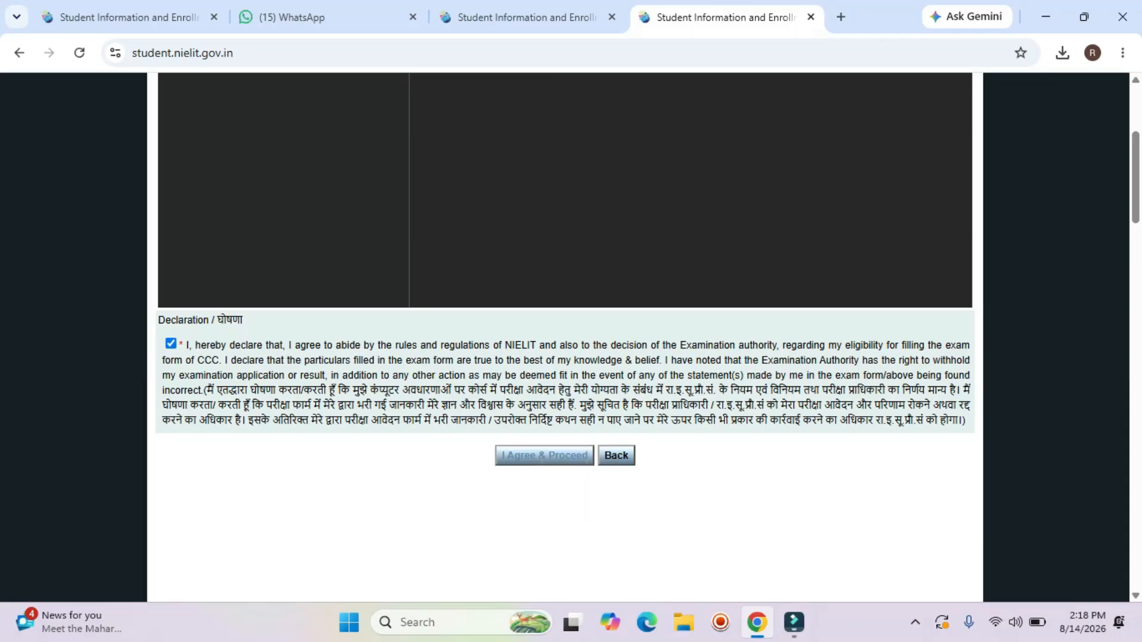
click(797, 560)
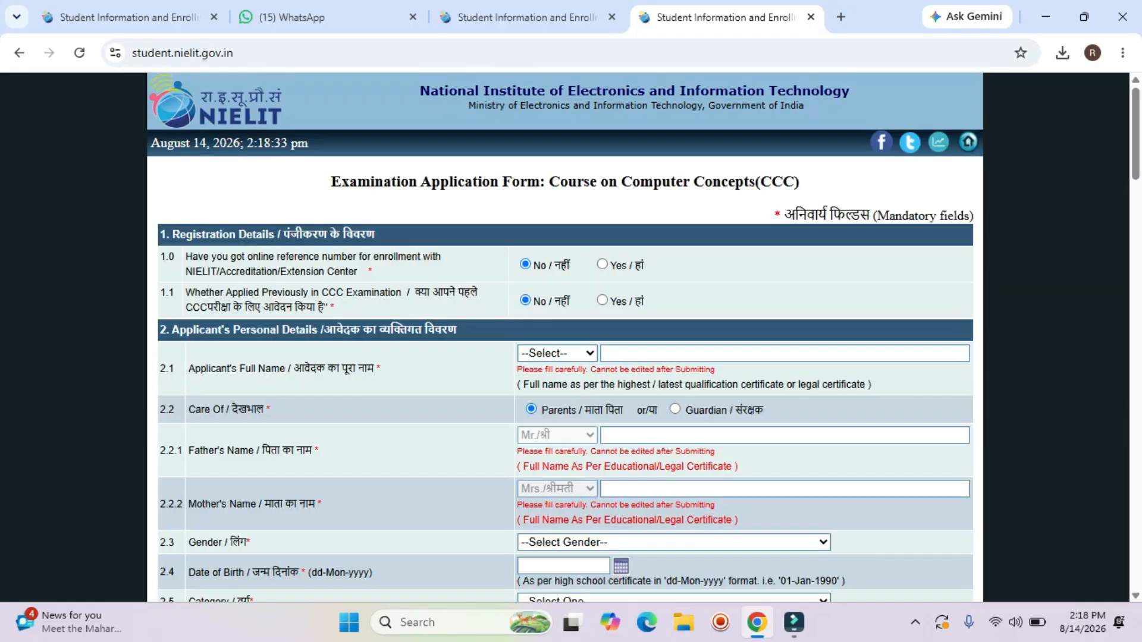
scroll(565, 333, down, 9)
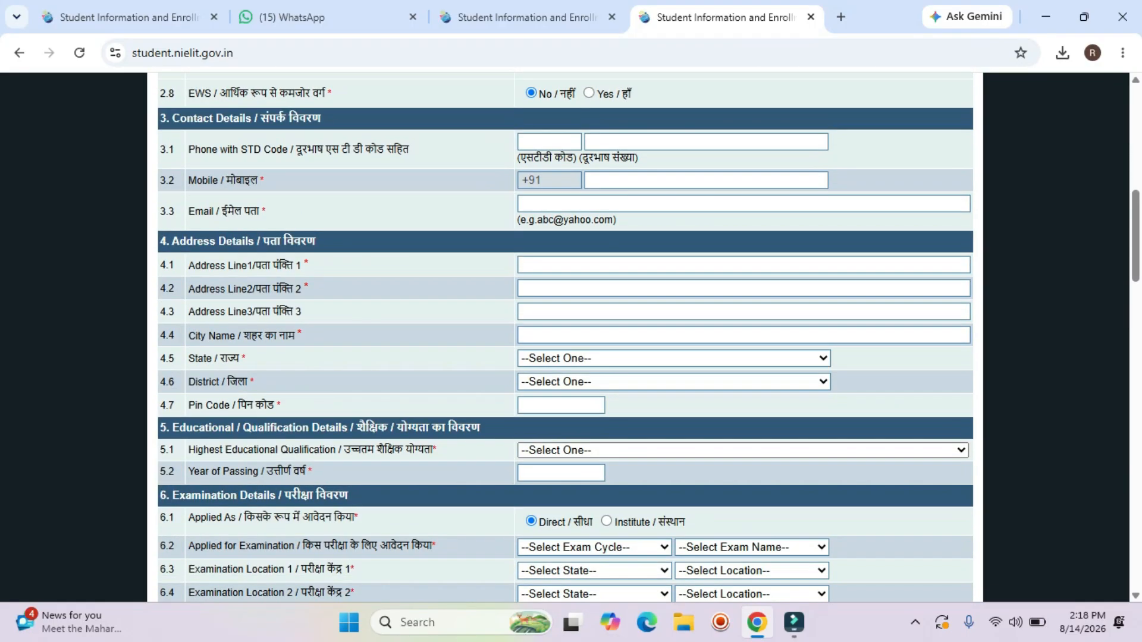
scroll(565, 333, down, 4)
scroll(565, 333, up, 12)
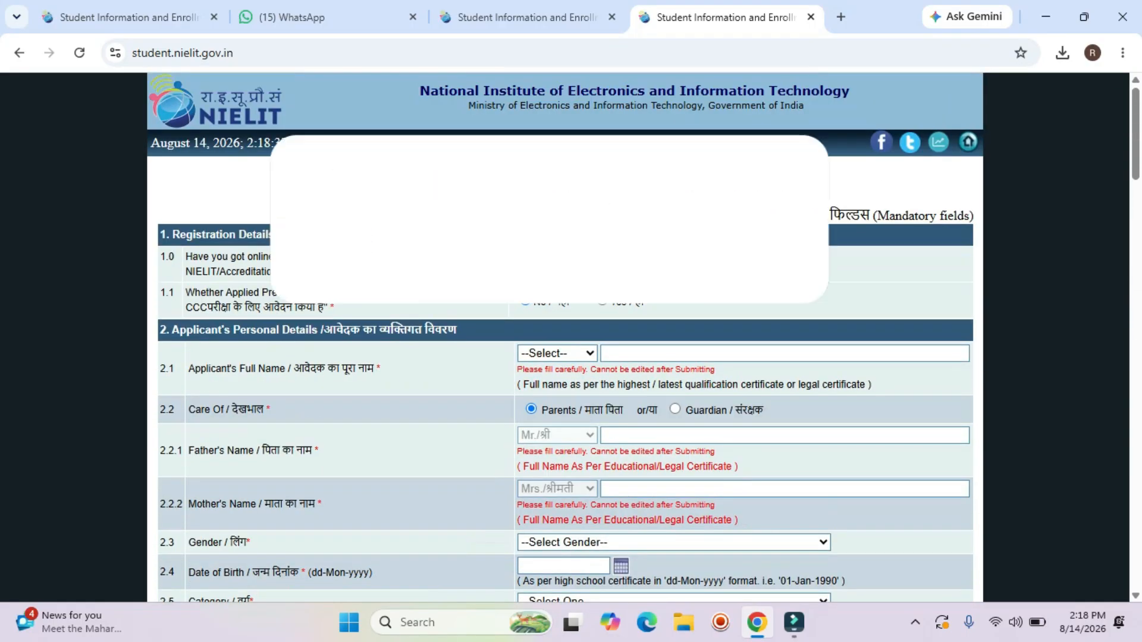
scroll(565, 494, down, 3)
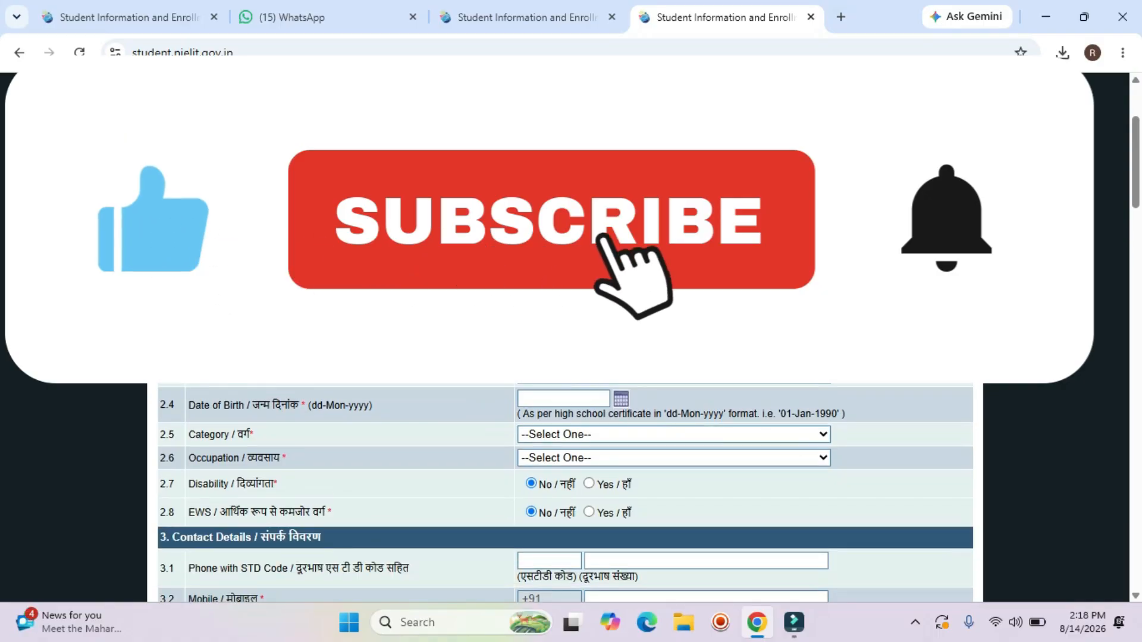
scroll(565, 493, down, 2)
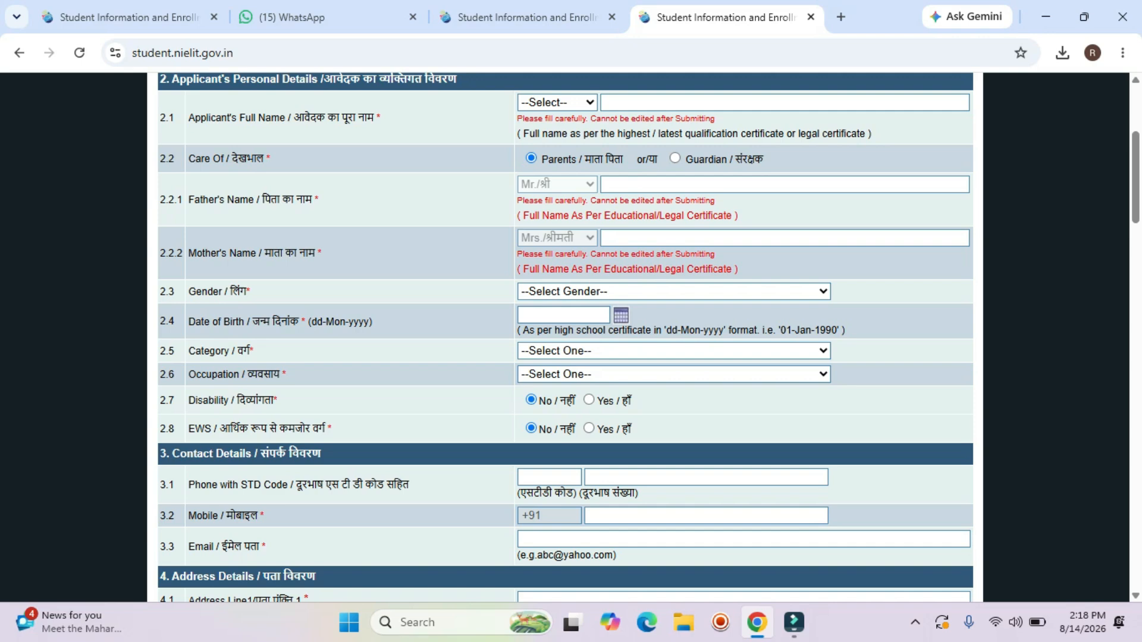
scroll(565, 333, up, 4)
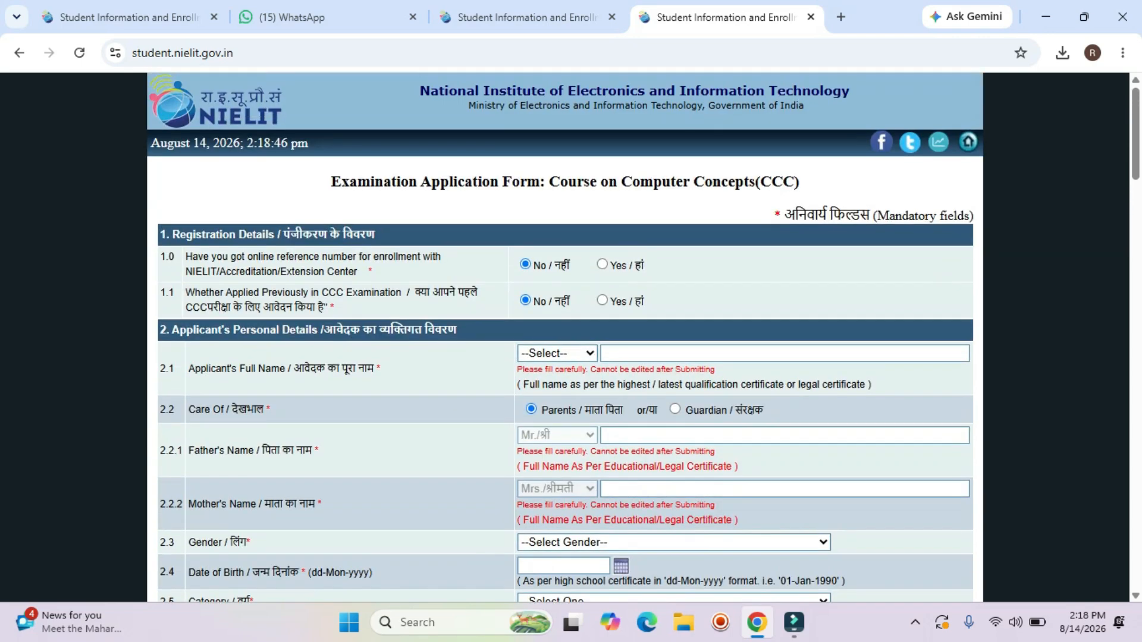
scroll(565, 334, down, 1)
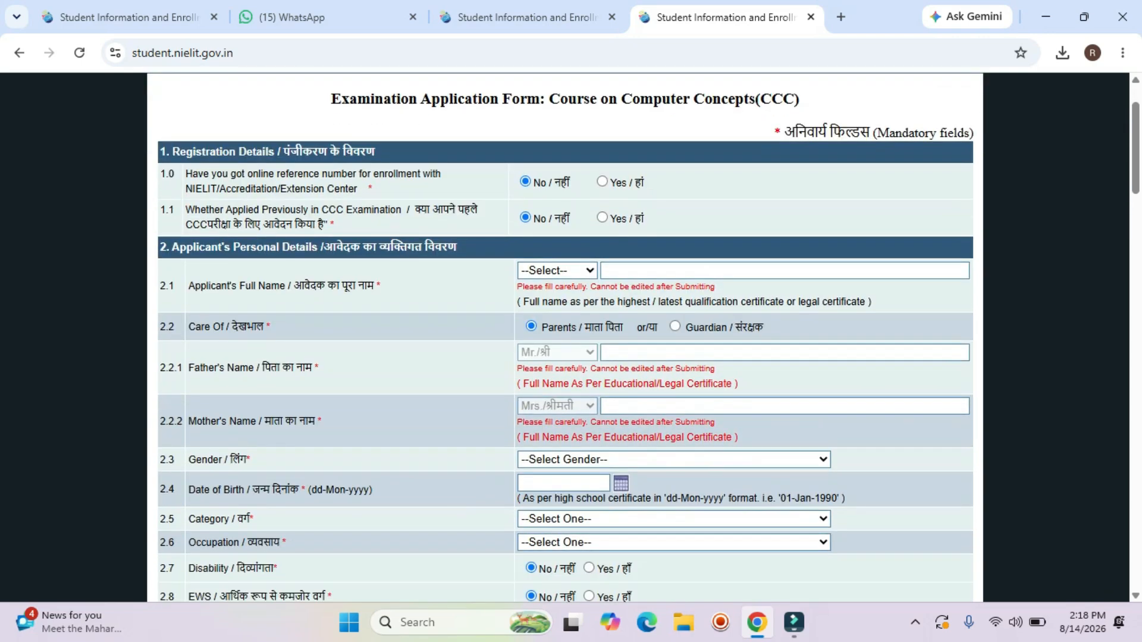
scroll(565, 333, up, 1)
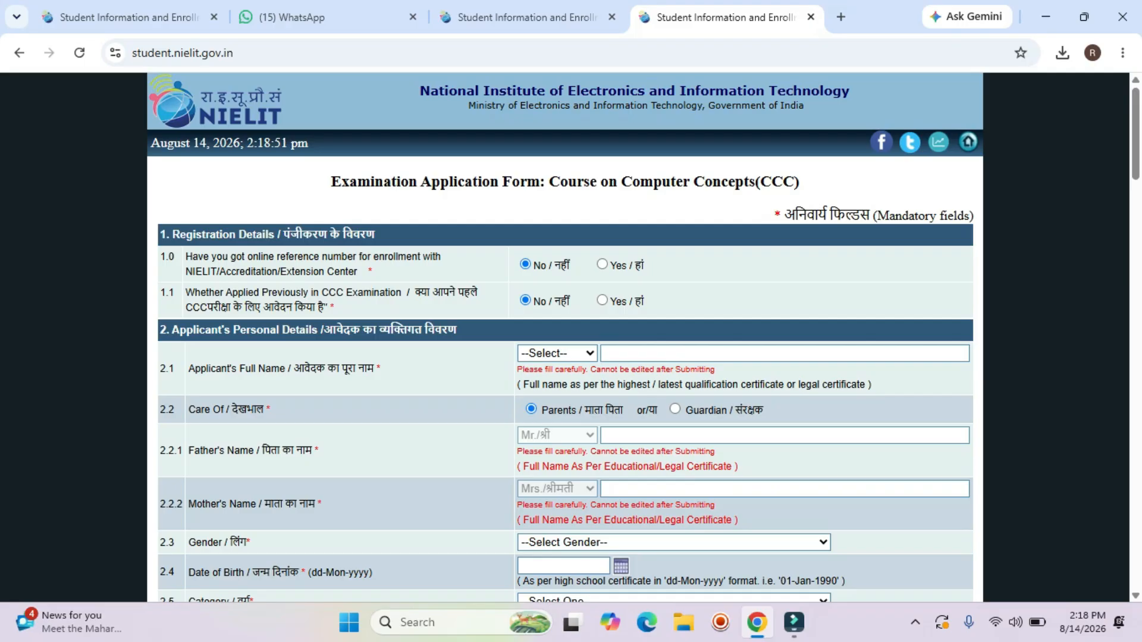
scroll(565, 333, down, 10)
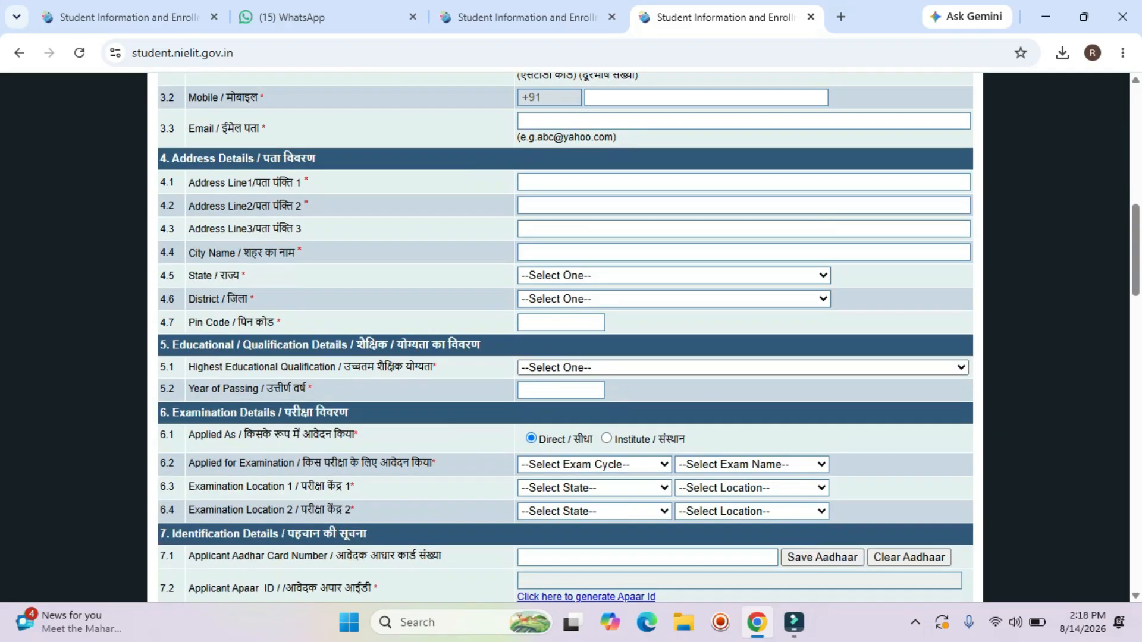
scroll(565, 334, up, 5)
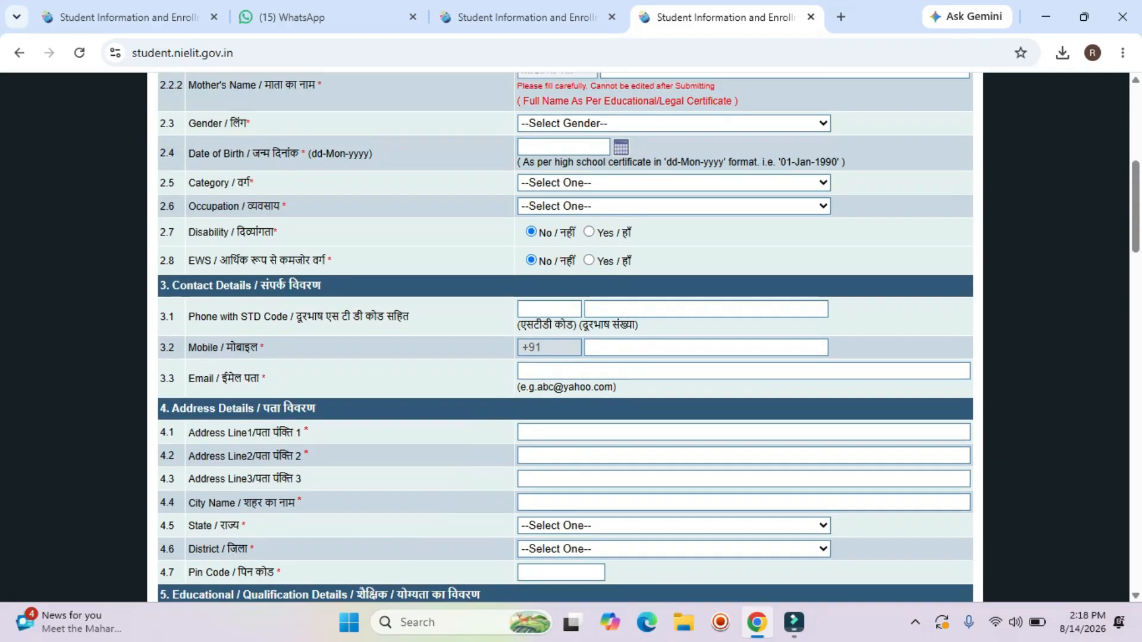
scroll(565, 333, down, 10)
scroll(565, 333, down, 1)
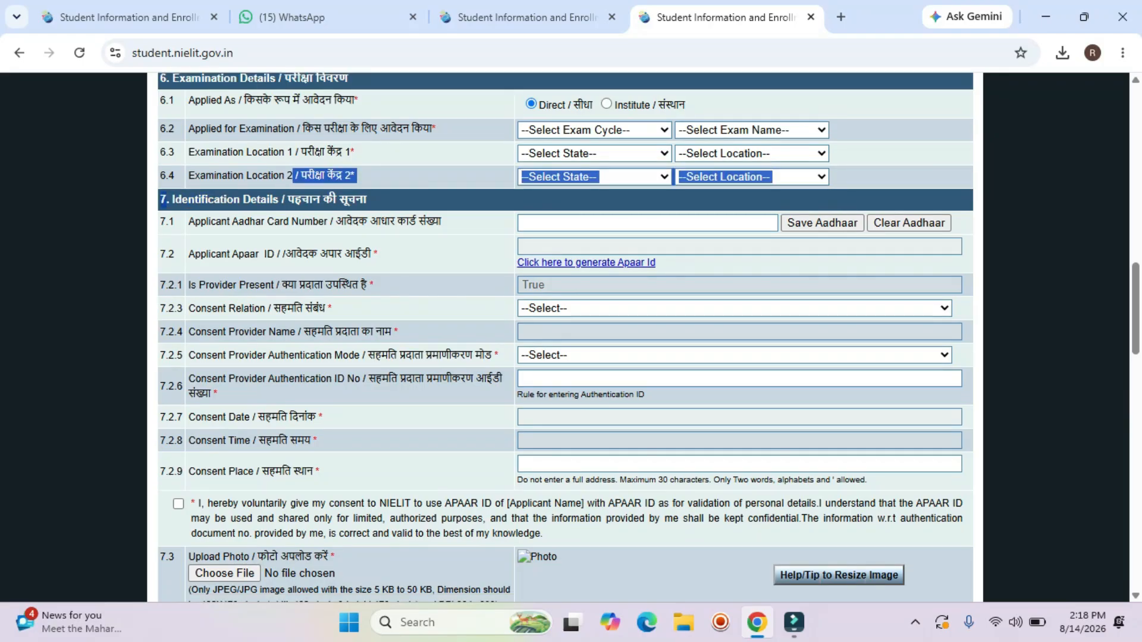
scroll(565, 333, down, 2)
scroll(565, 333, down, 8)
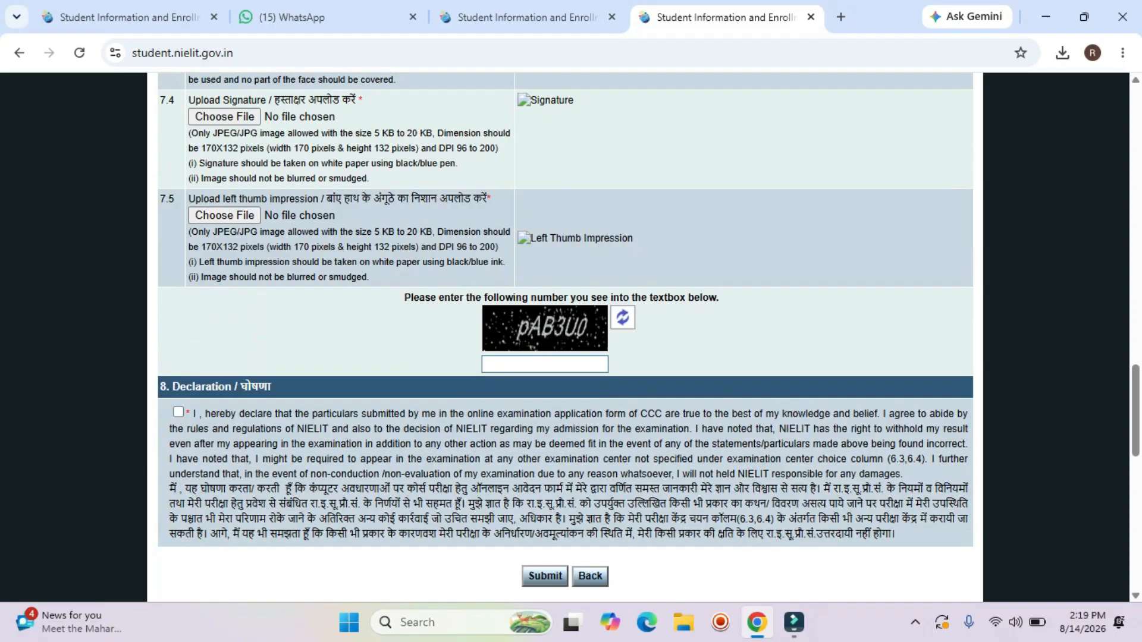
scroll(565, 333, up, 7)
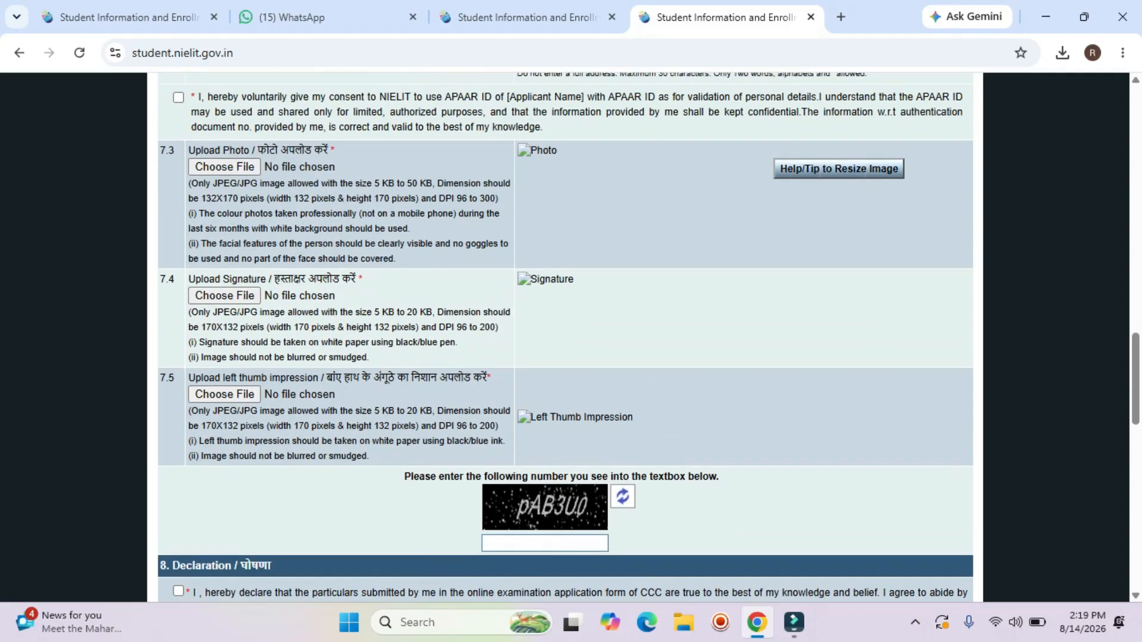
scroll(565, 333, up, 3)
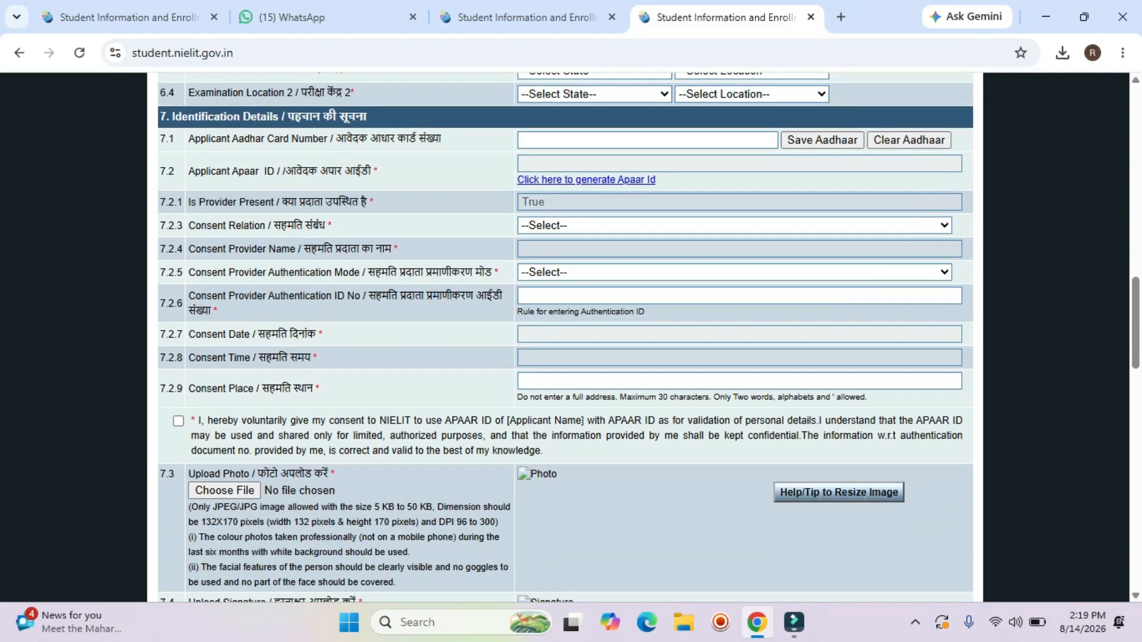
scroll(565, 333, up, 3)
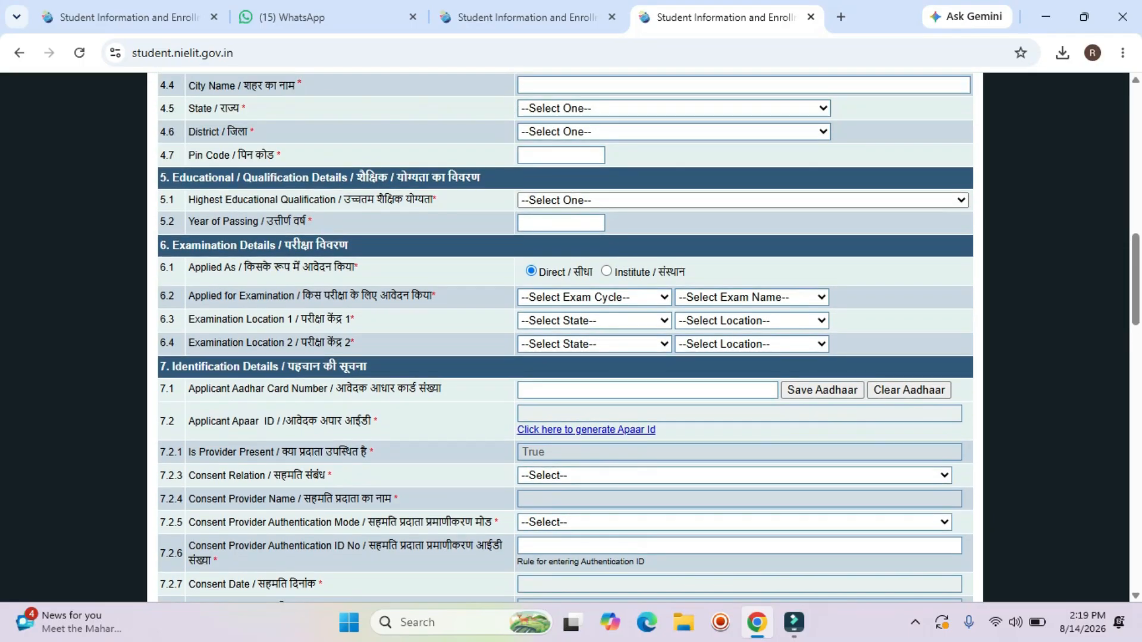
scroll(565, 333, up, 1)
scroll(565, 333, up, 10)
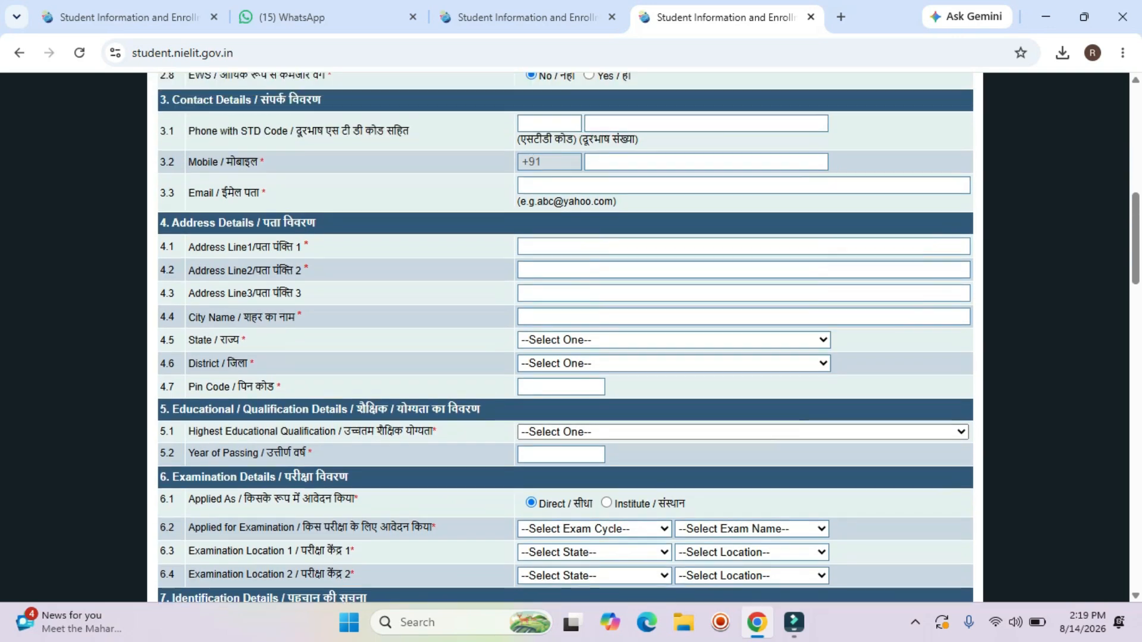
scroll(565, 333, up, 3)
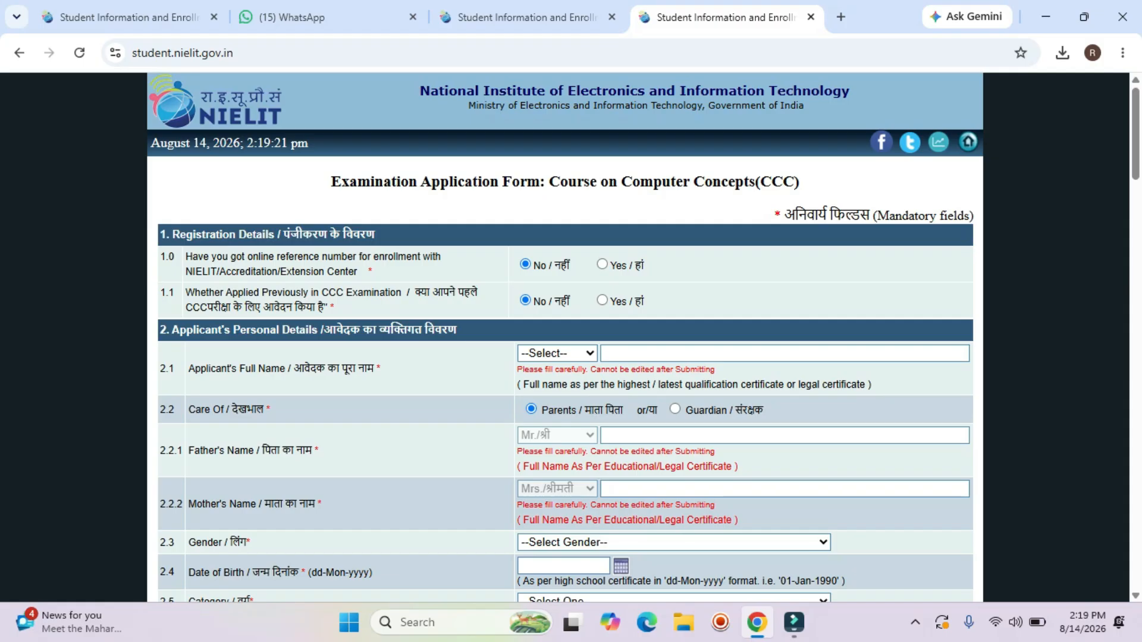
drag(235, 257, 280, 272)
Answer No to 'Whether Applied Previously in CCC Examination' in row 1.1.
click(280, 272)
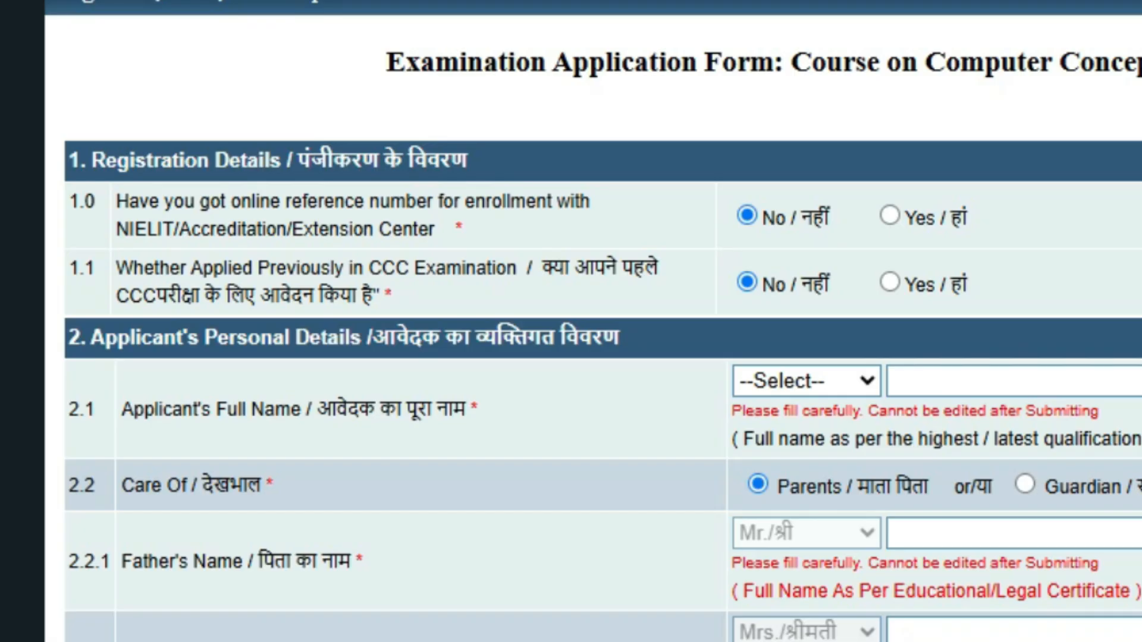
drag(201, 268, 506, 267)
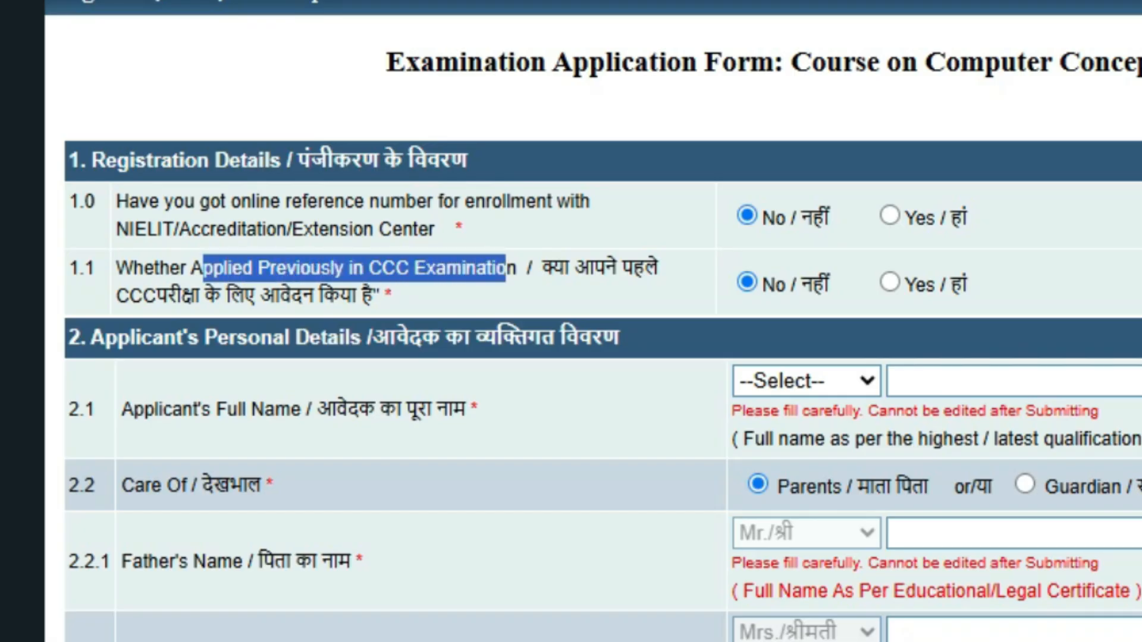
click(505, 268)
click(890, 282)
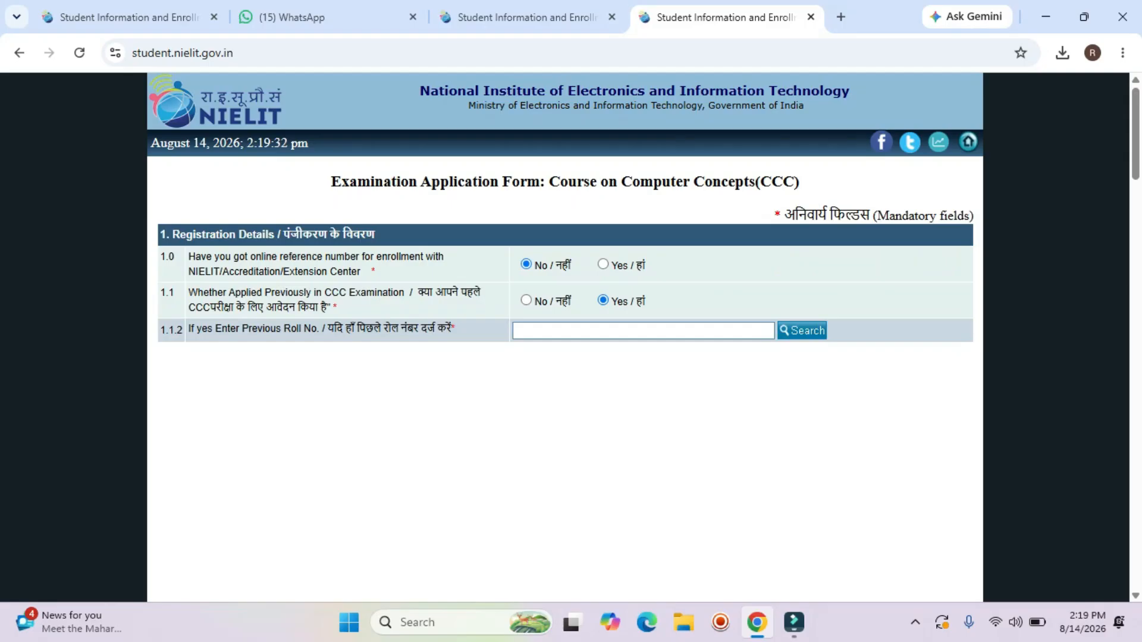
click(643, 330)
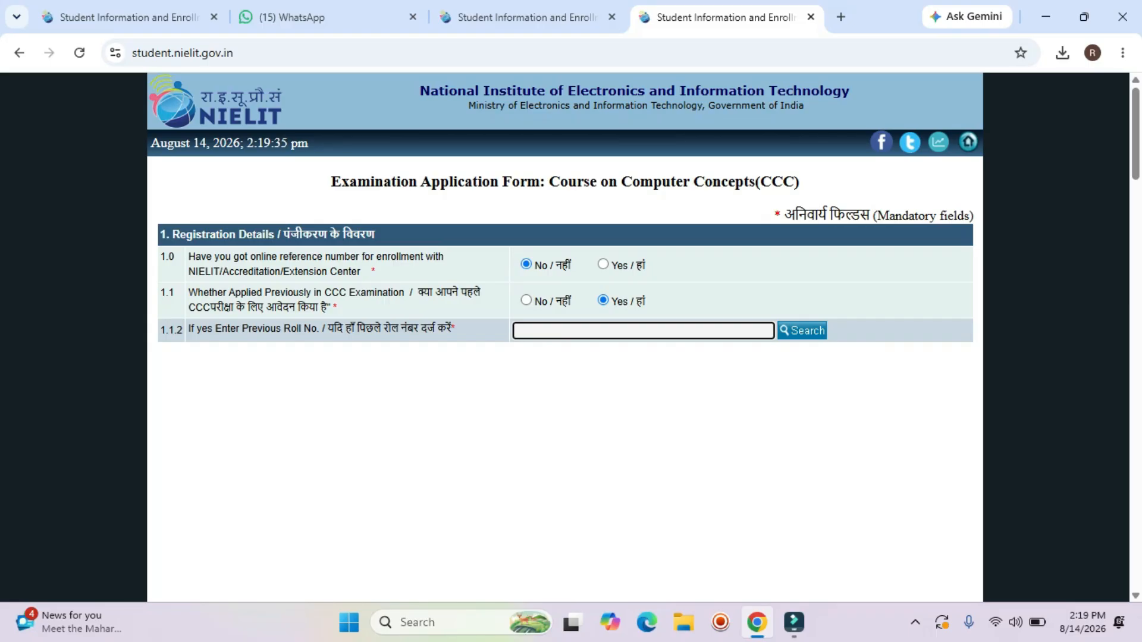
click(525, 300)
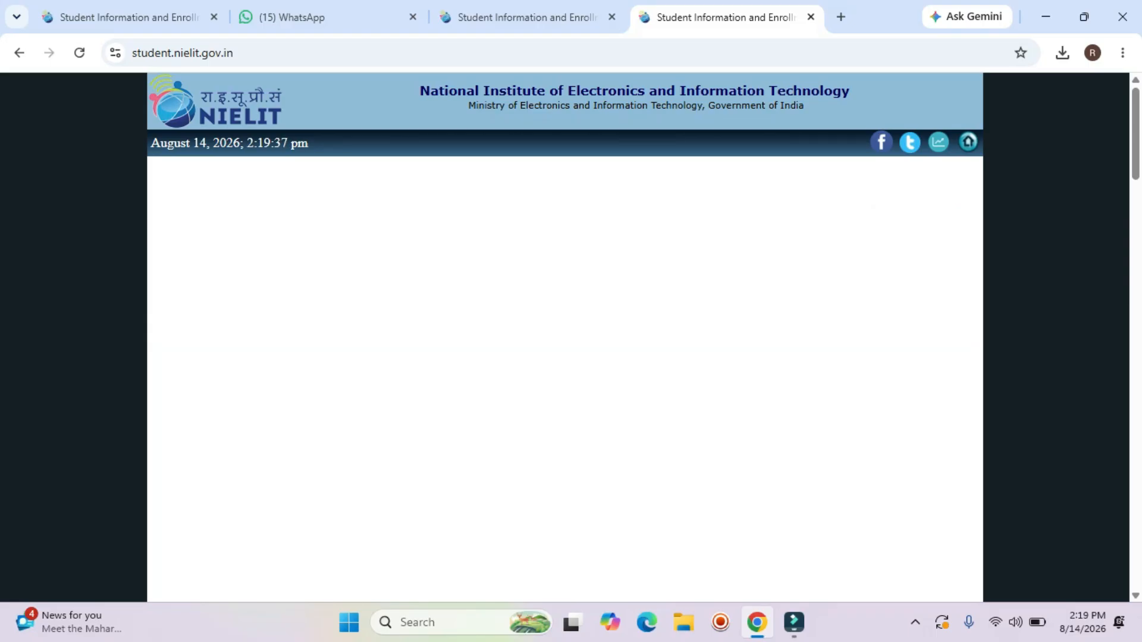
Choose 'Mr./श्री' as the title beside Applicant's Full Name.
scroll(526, 301, down, 1)
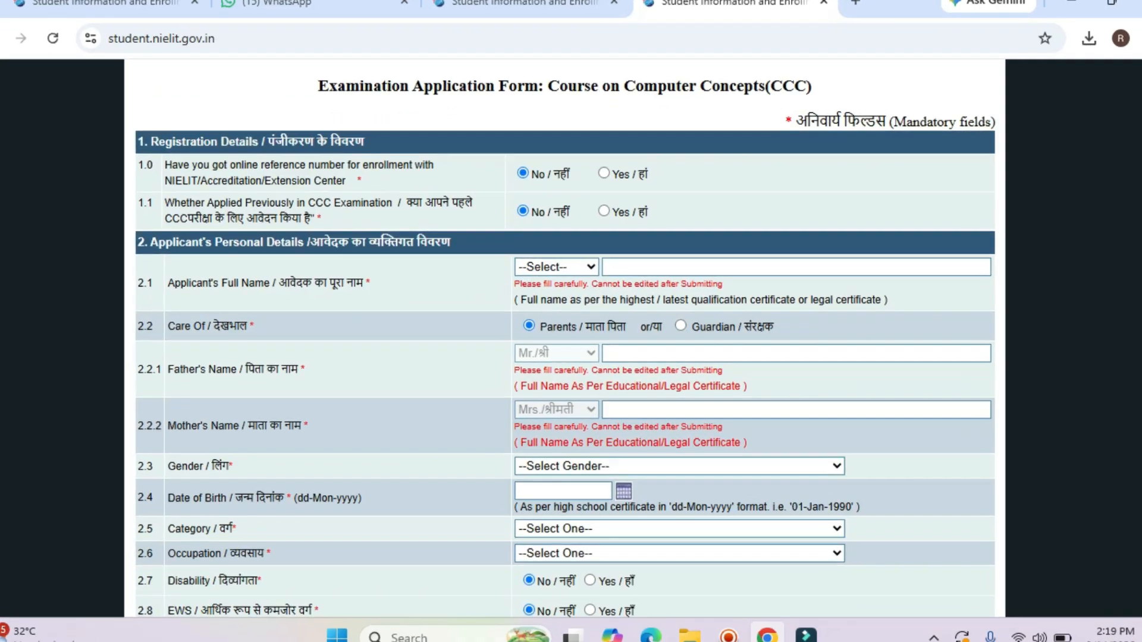
drag(161, 247, 408, 246)
click(281, 190)
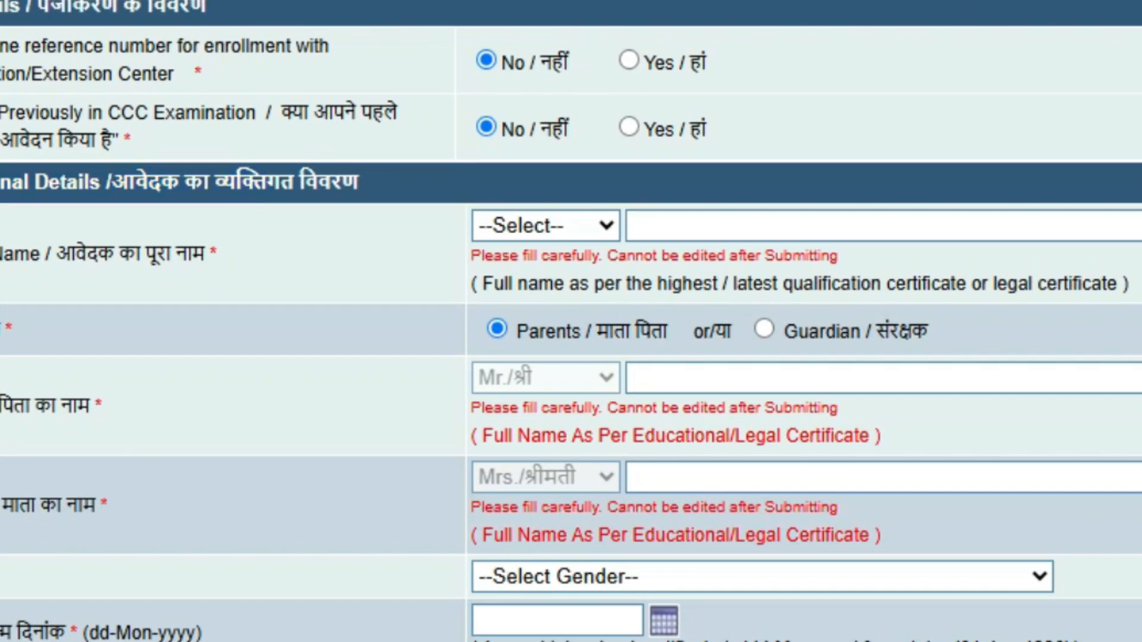
click(546, 226)
key(Down)
key(Down)
key(Down)
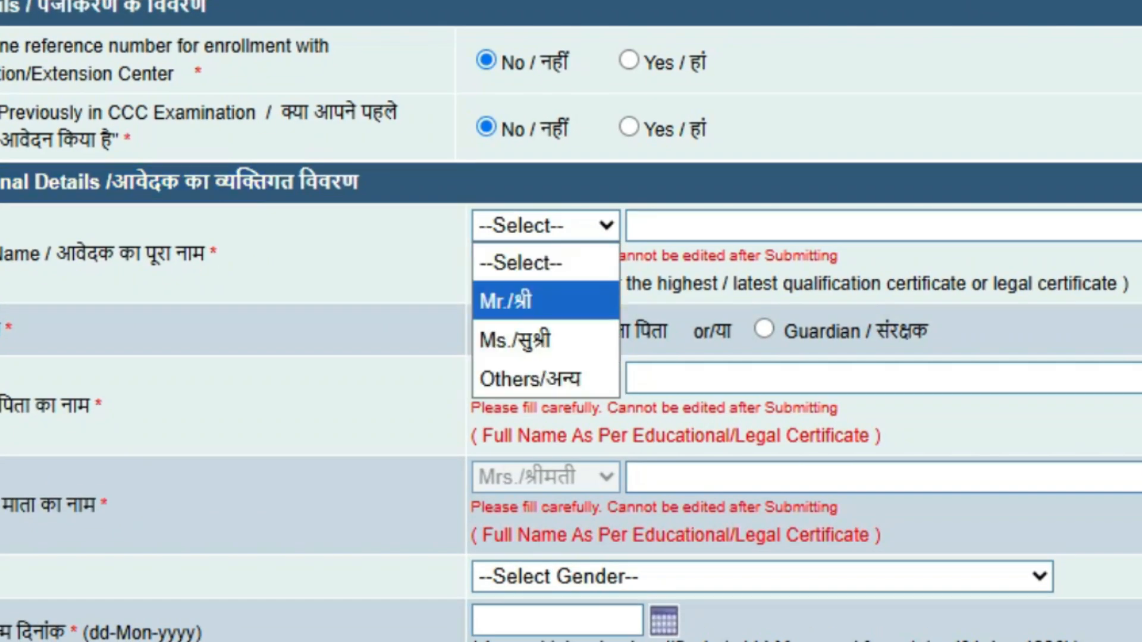
key(Up)
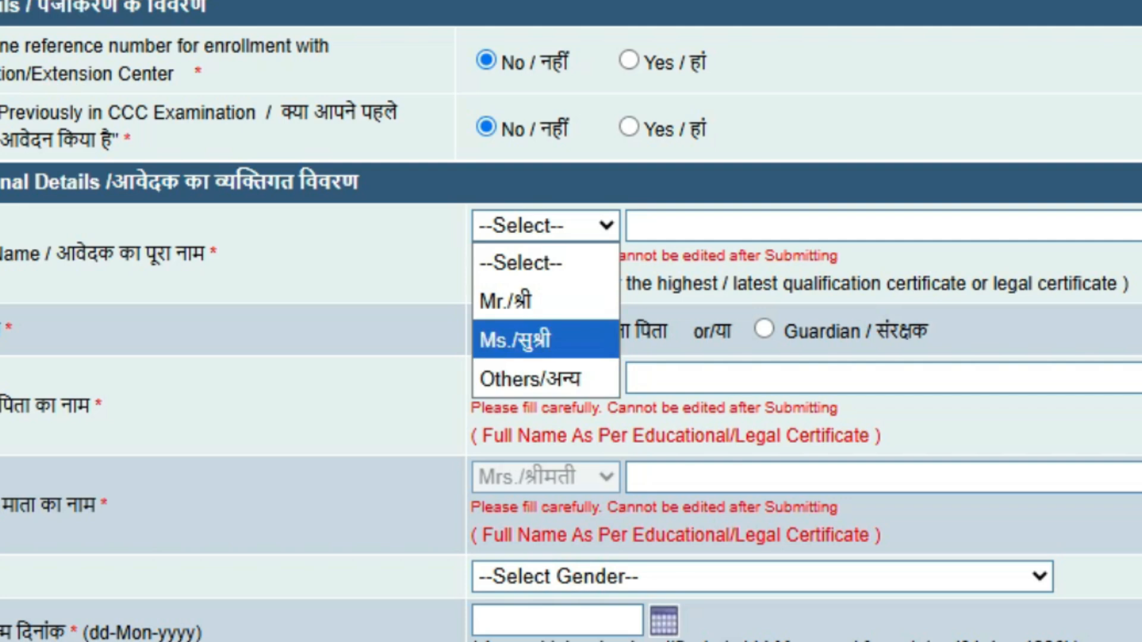
key(Up)
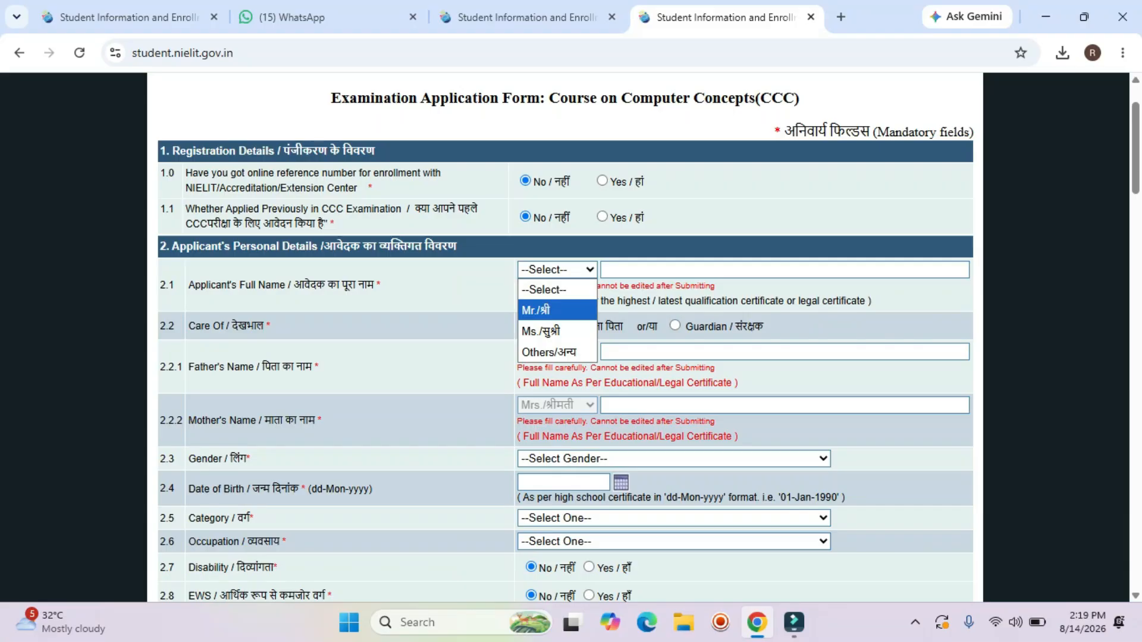
key(Down)
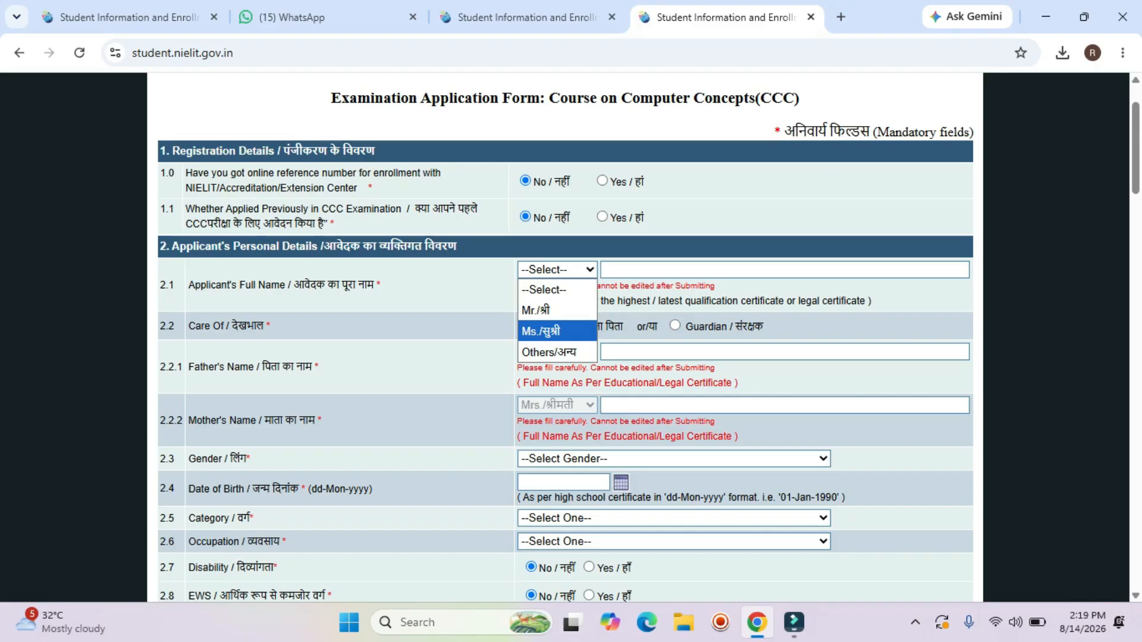
key(Up)
key(Return)
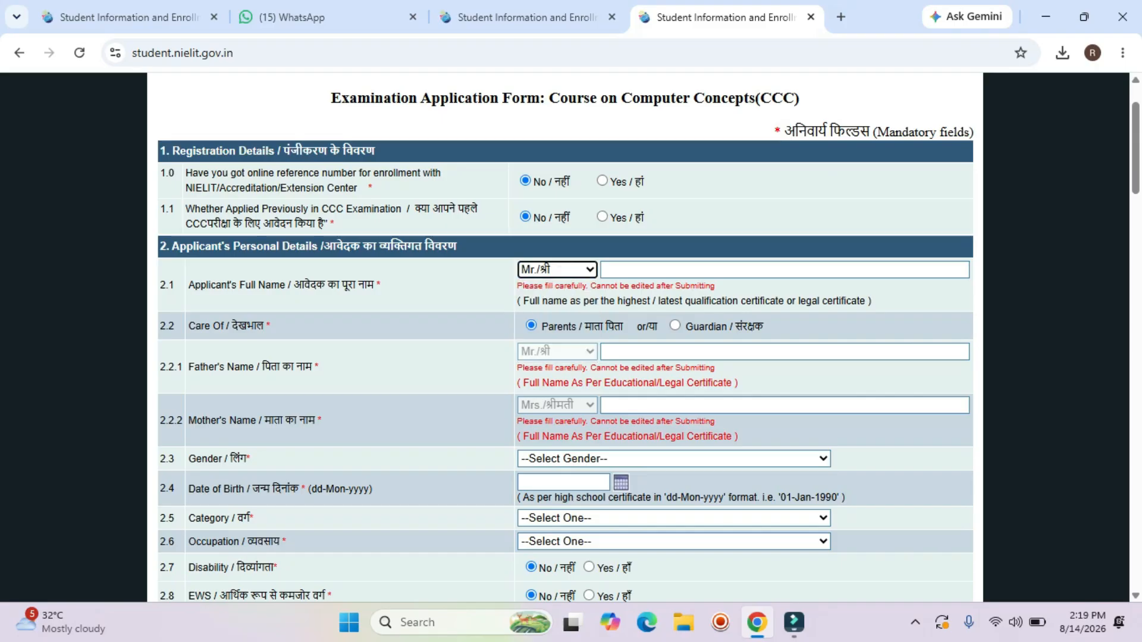
Review the auto-filled Gender and parents' name fields below the title.
scroll(565, 333, down, 1)
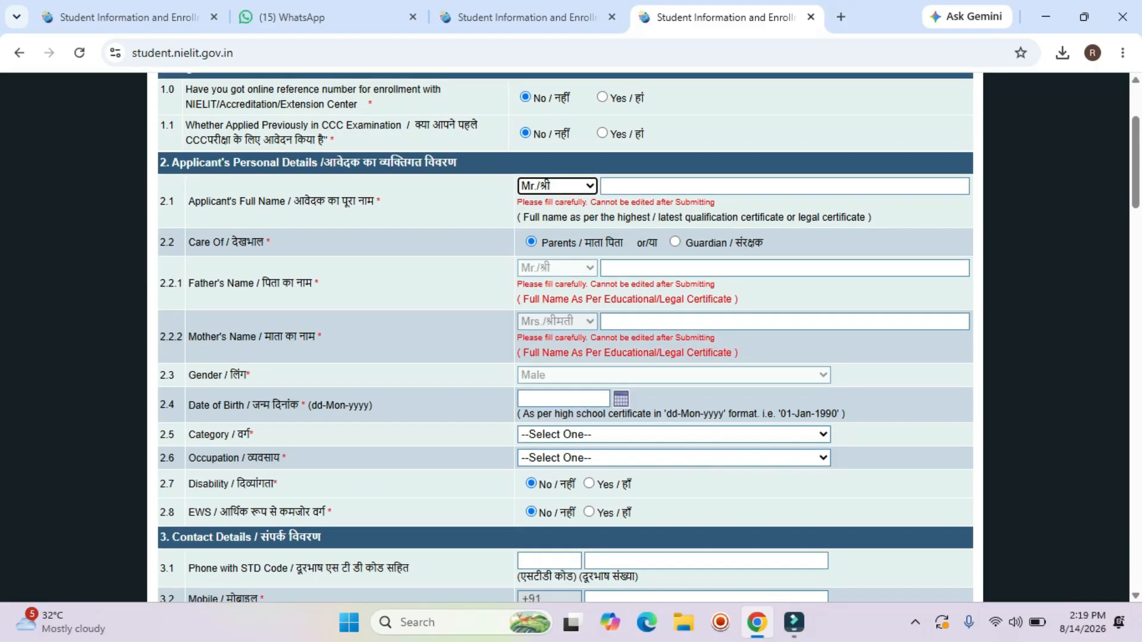
drag(196, 374, 251, 375)
click(250, 375)
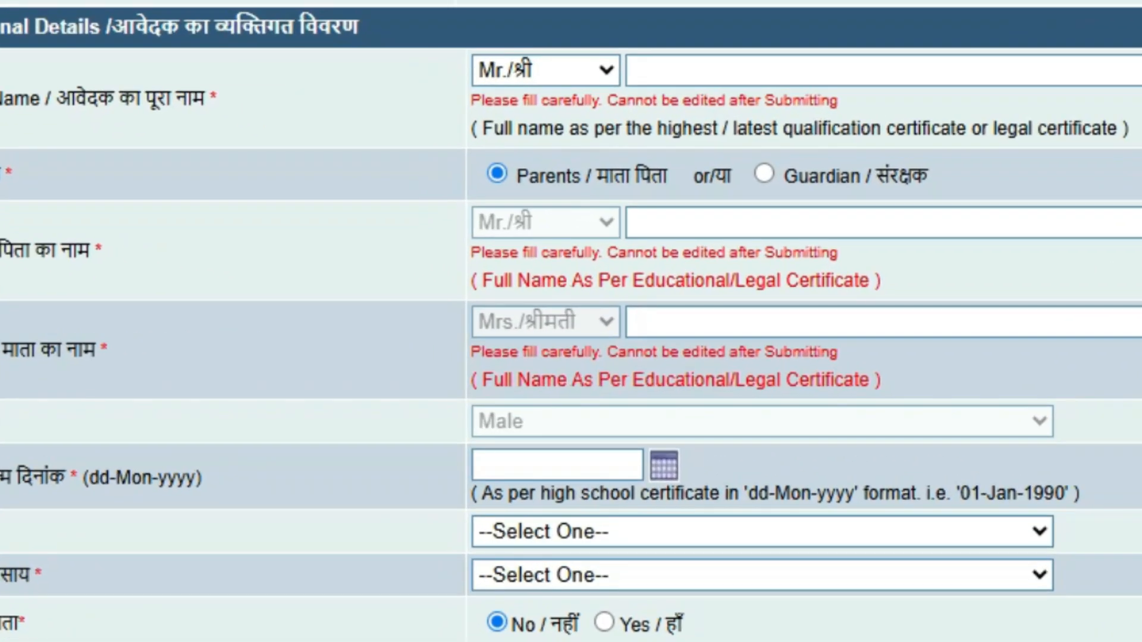
scroll(571, 321, up, 3)
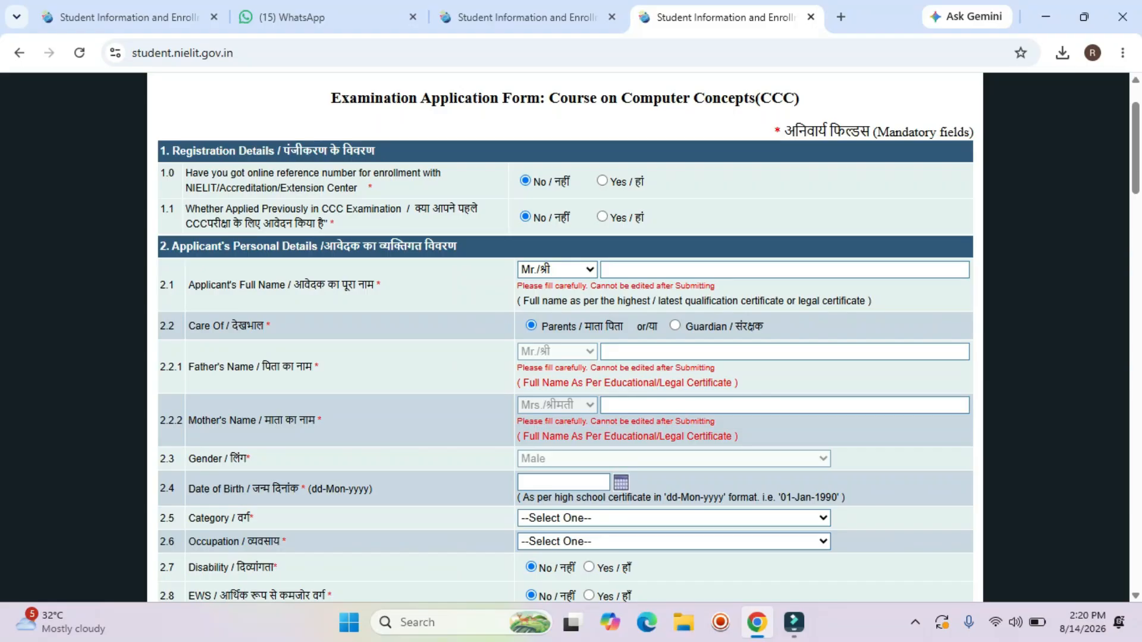
drag(188, 367, 321, 368)
drag(197, 420, 323, 421)
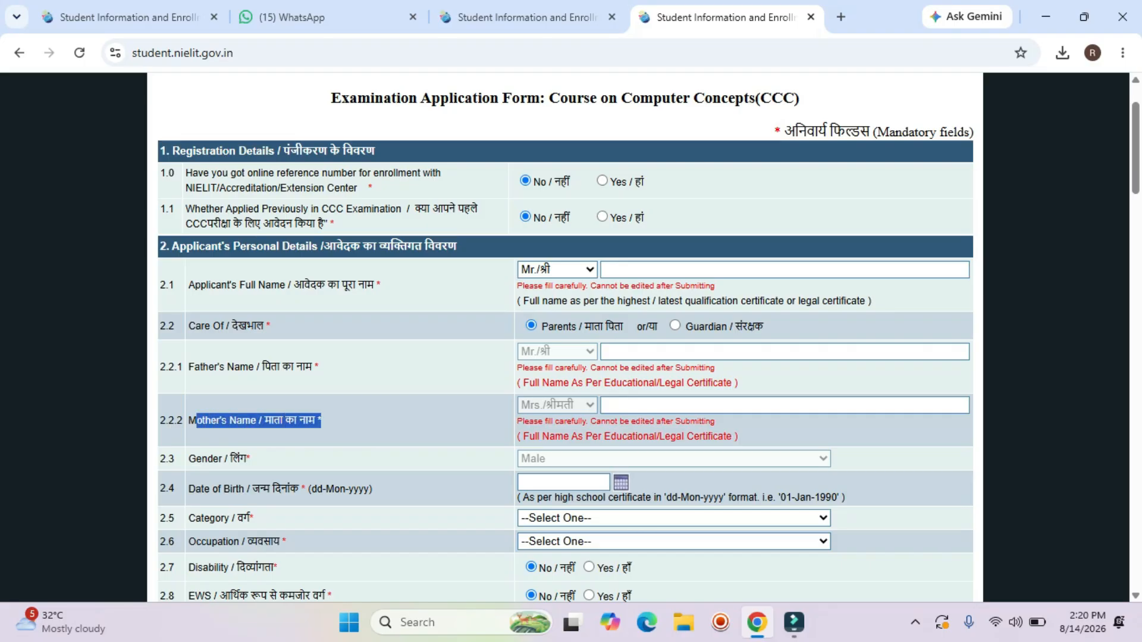
click(323, 421)
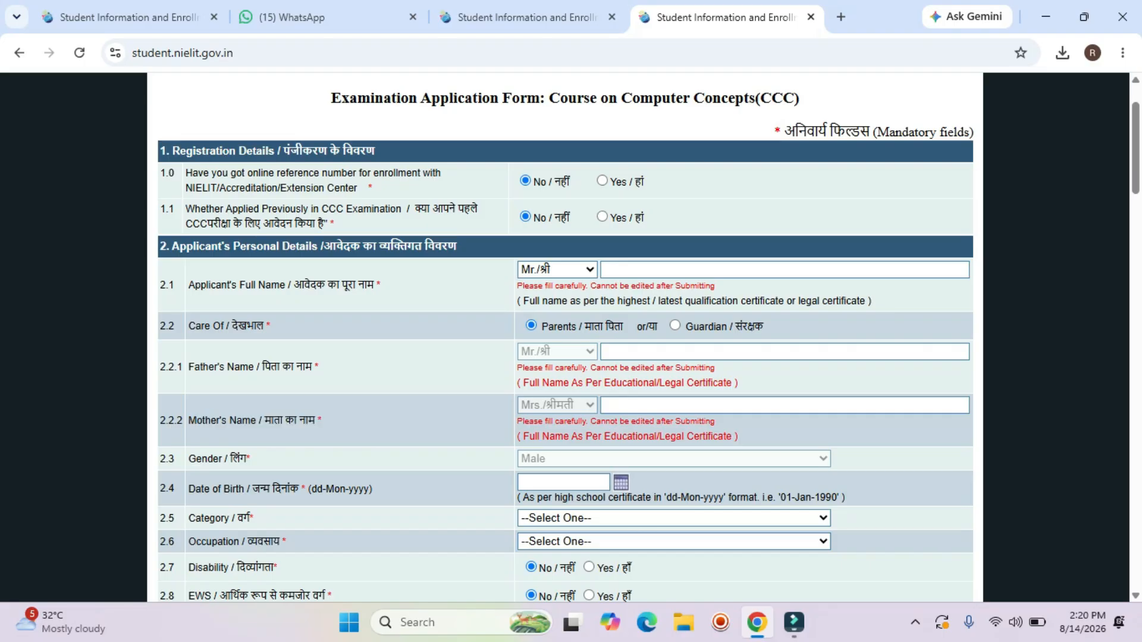
click(684, 352)
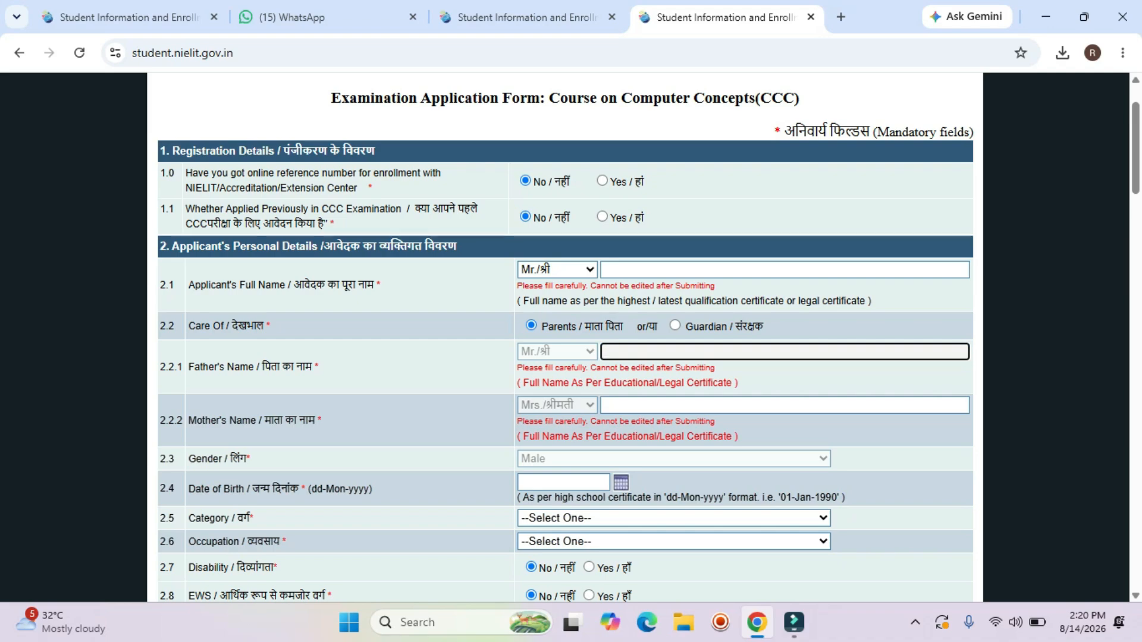
scroll(684, 352, down, 4)
scroll(684, 352, down, 8)
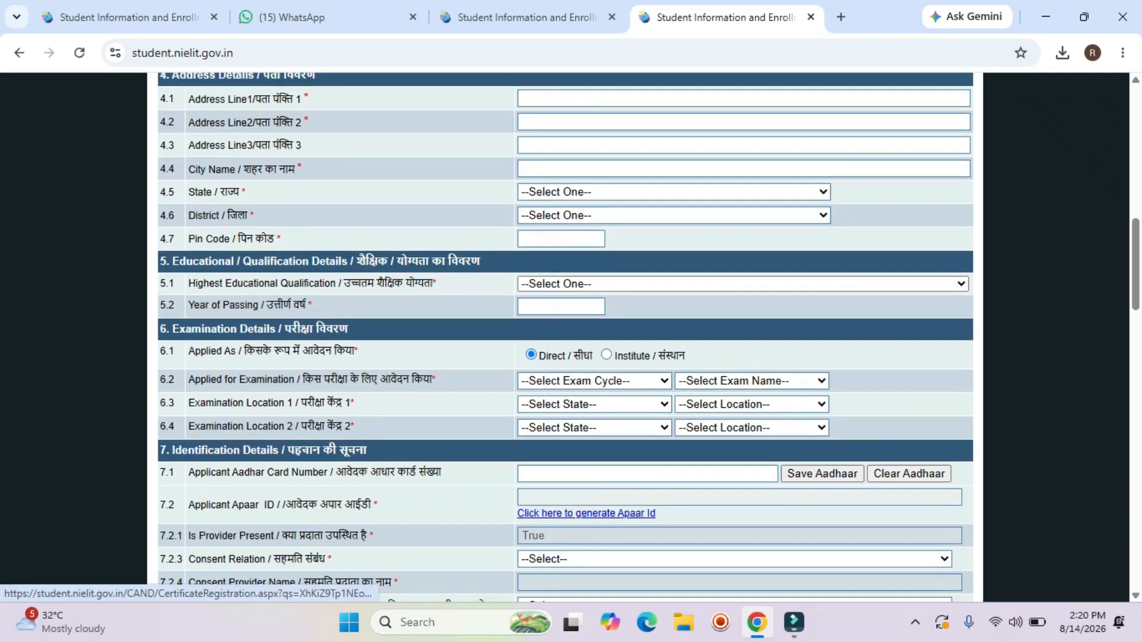
scroll(565, 337, up, 12)
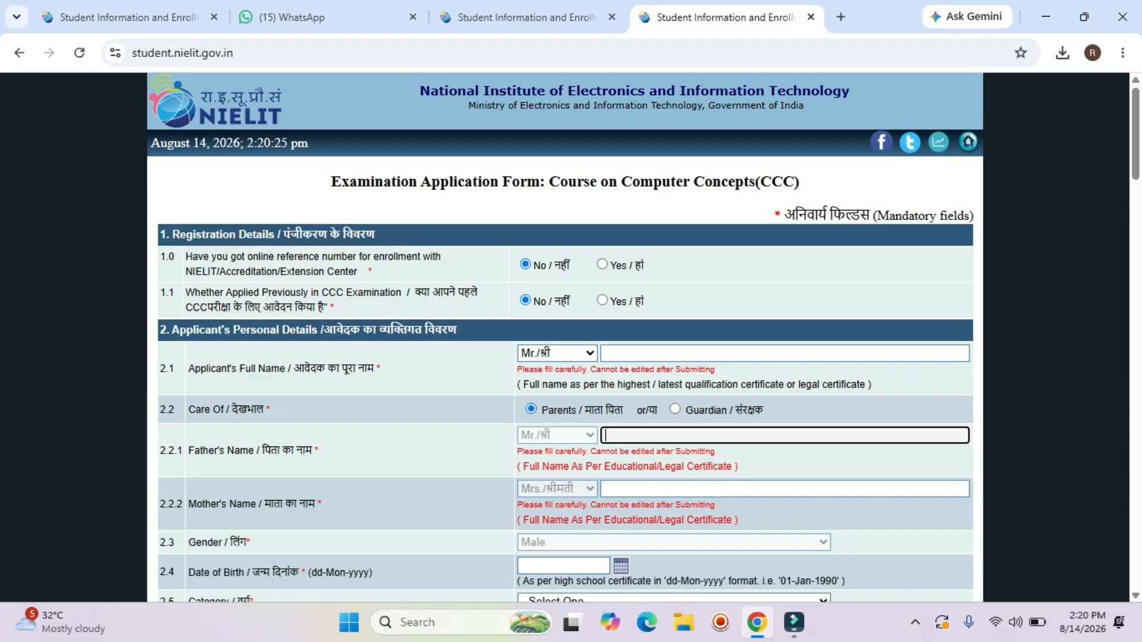
Enter the applicant's full name in the name field and move to the next field.
click(738, 354)
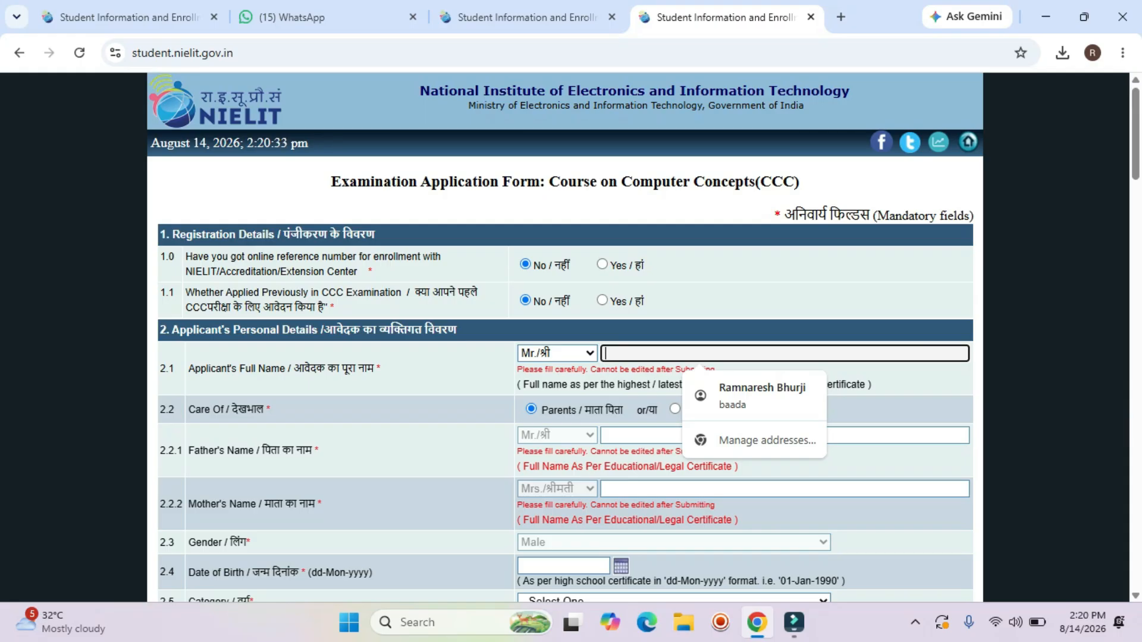
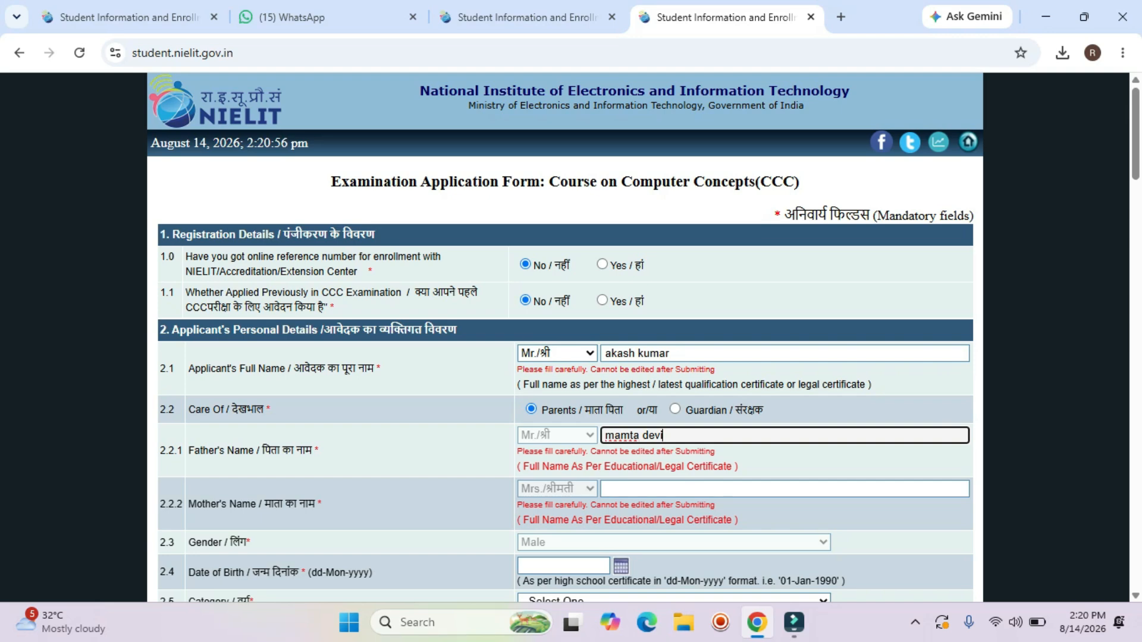
click(666, 354)
triple_click(666, 353)
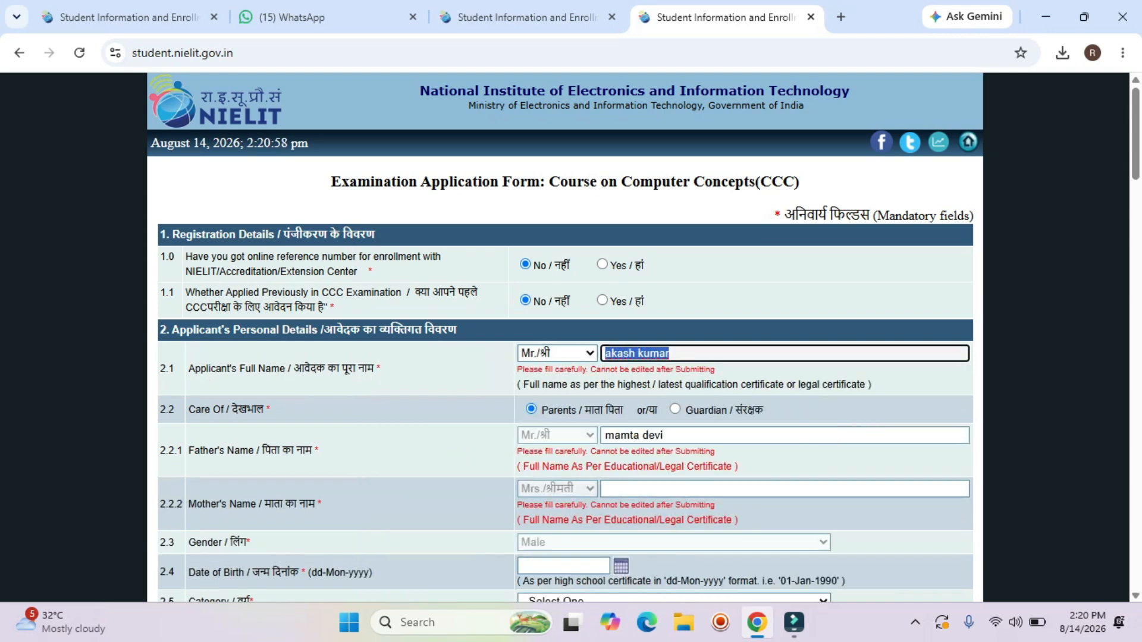
key(Tab)
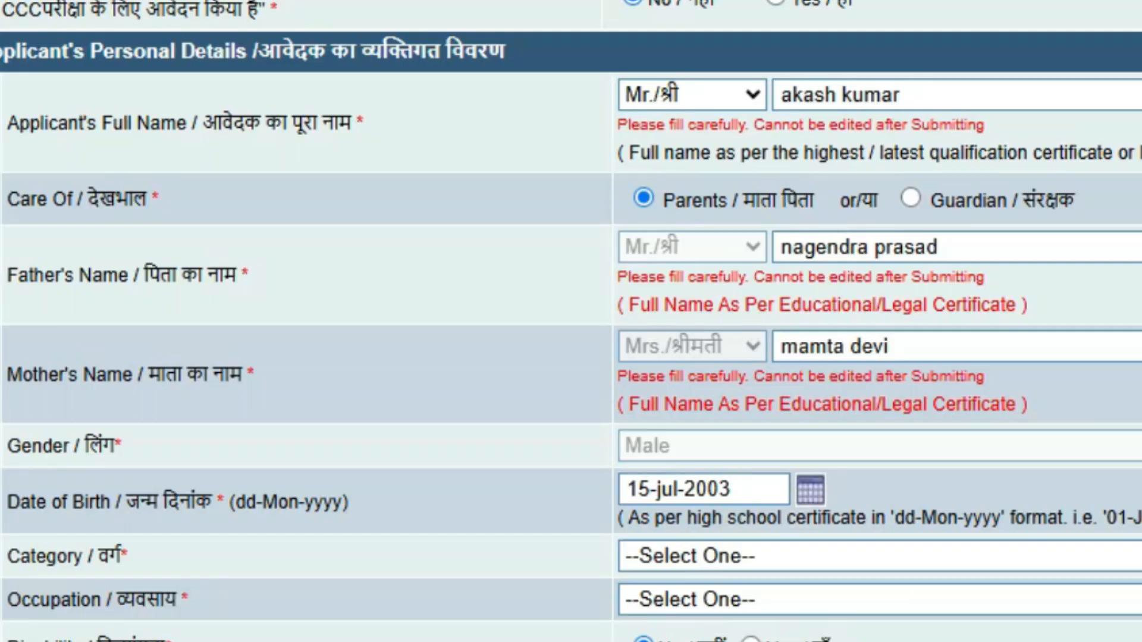
Choose Other Backward Class in Category and Others/अन्य in Occupation.
scroll(571, 321, down, 2)
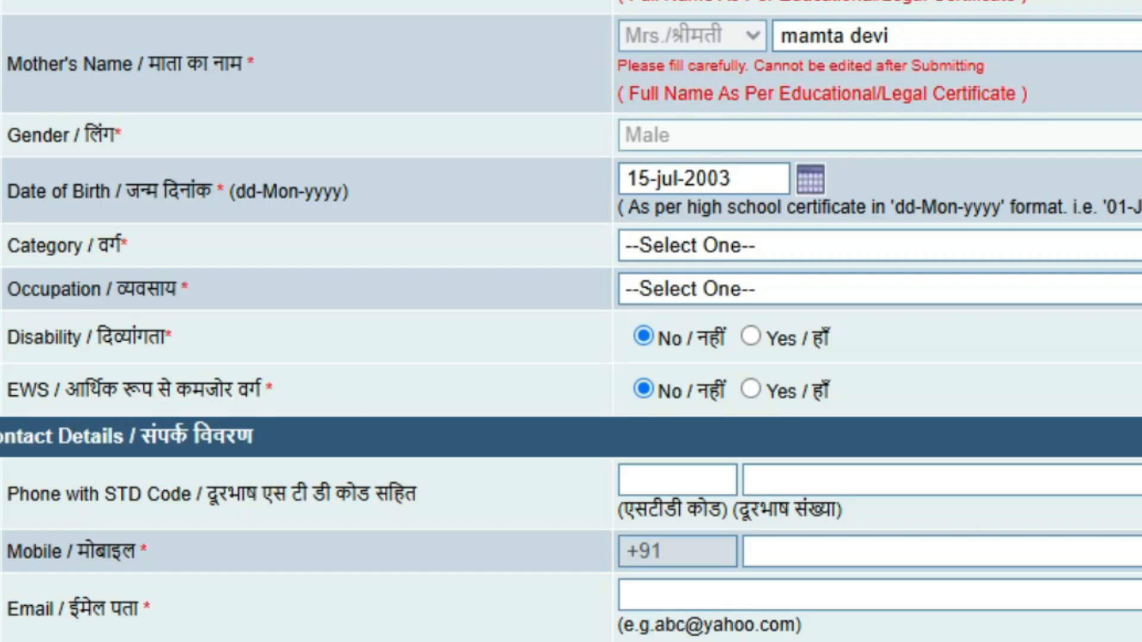
click(767, 245)
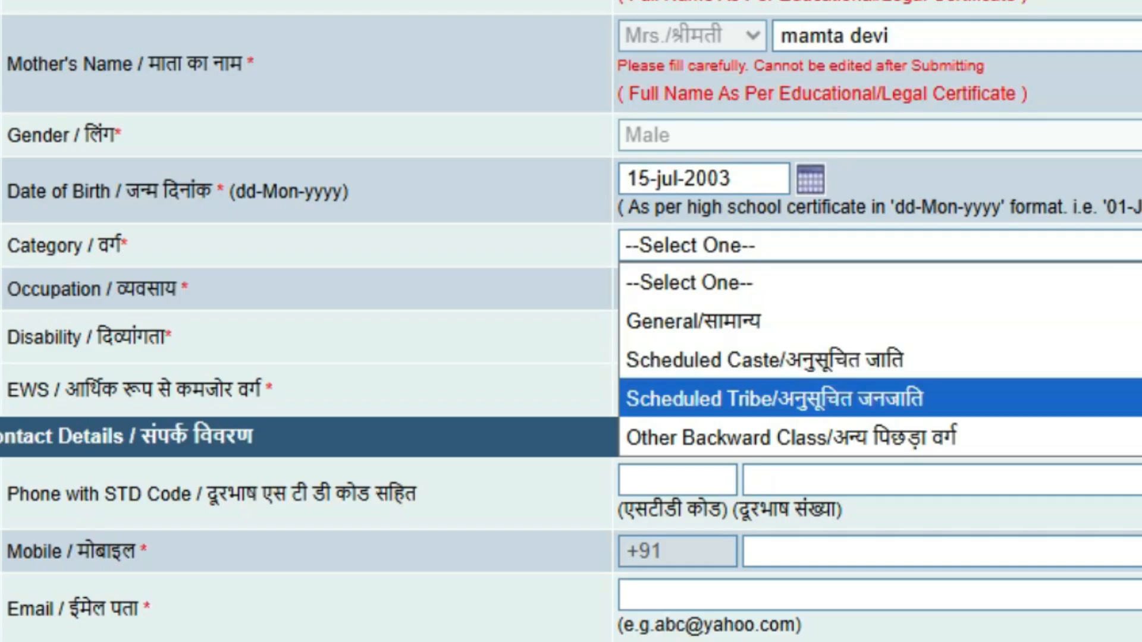
click(791, 437)
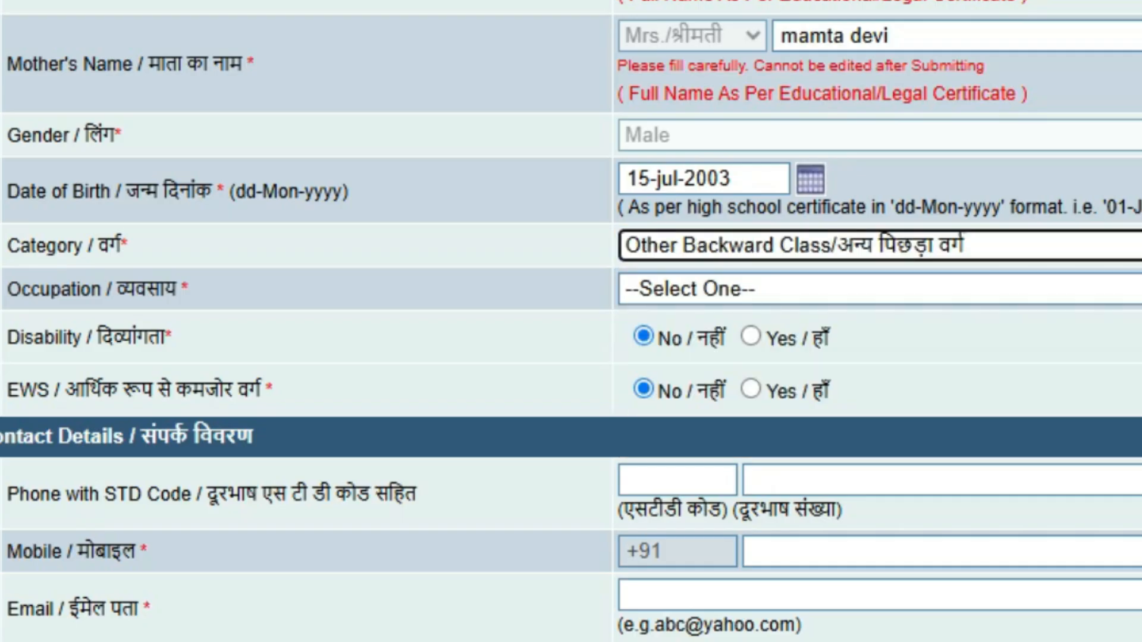
click(832, 290)
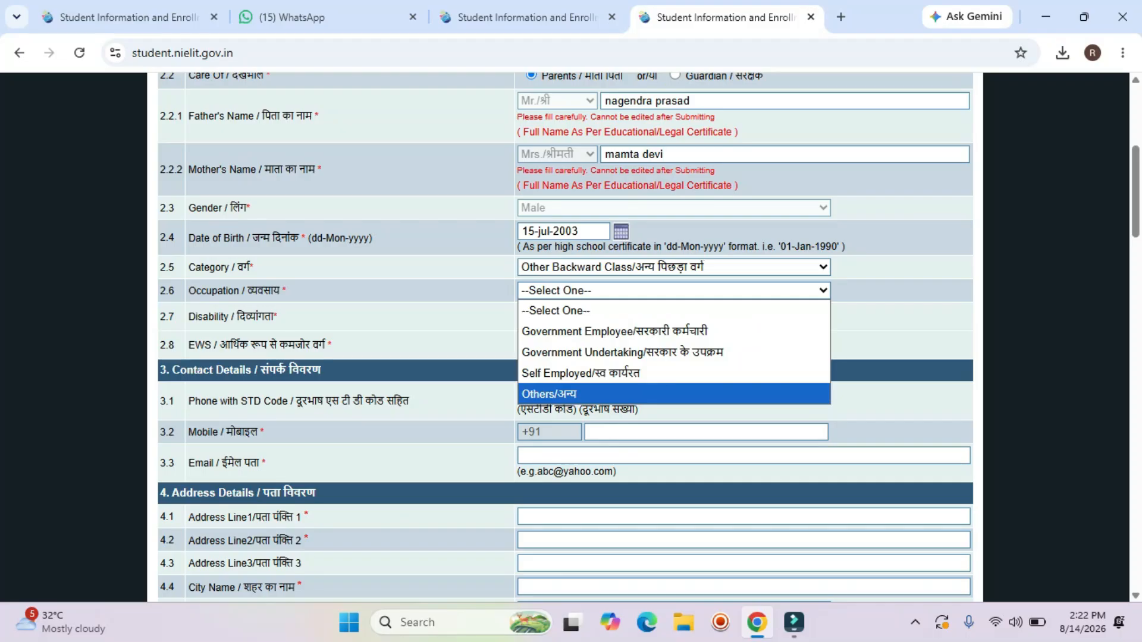
key(Return)
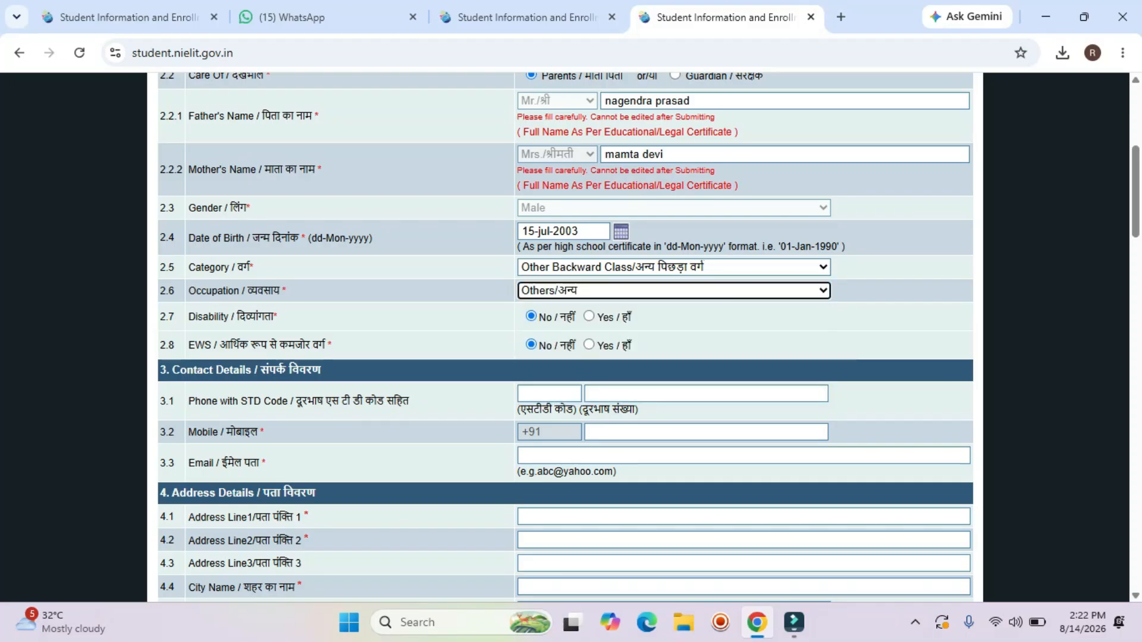
scroll(565, 333, down, 1)
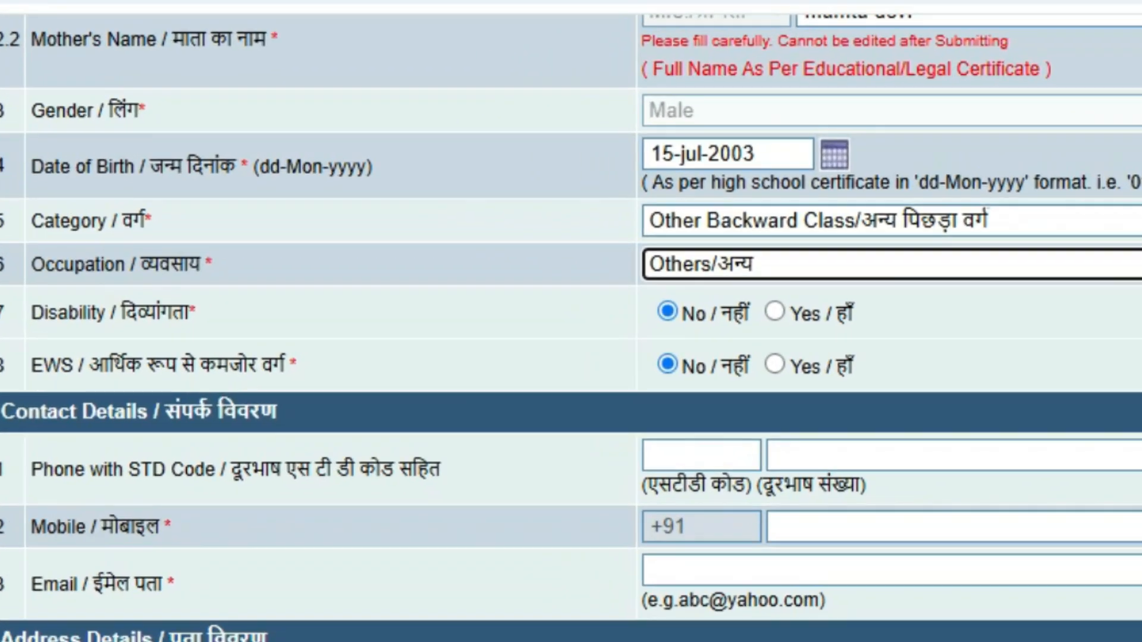
scroll(571, 328, down, 3)
drag(141, 313, 380, 314)
scroll(571, 327, down, 3)
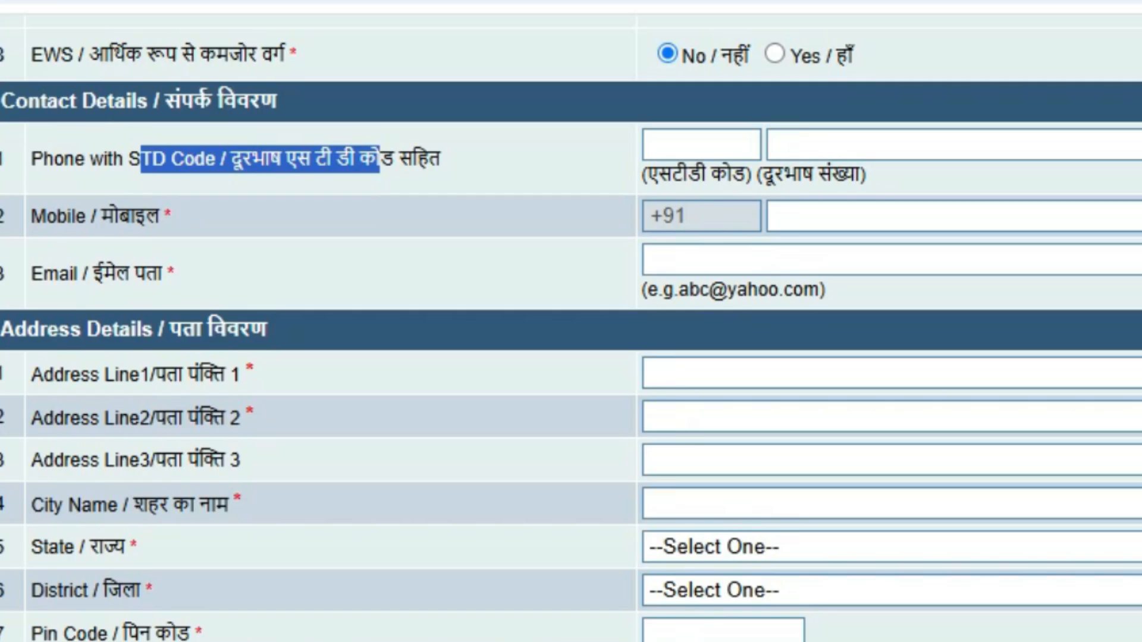
Enter the mobile number and fill the e-mail from the browser's saved contact details.
click(952, 216)
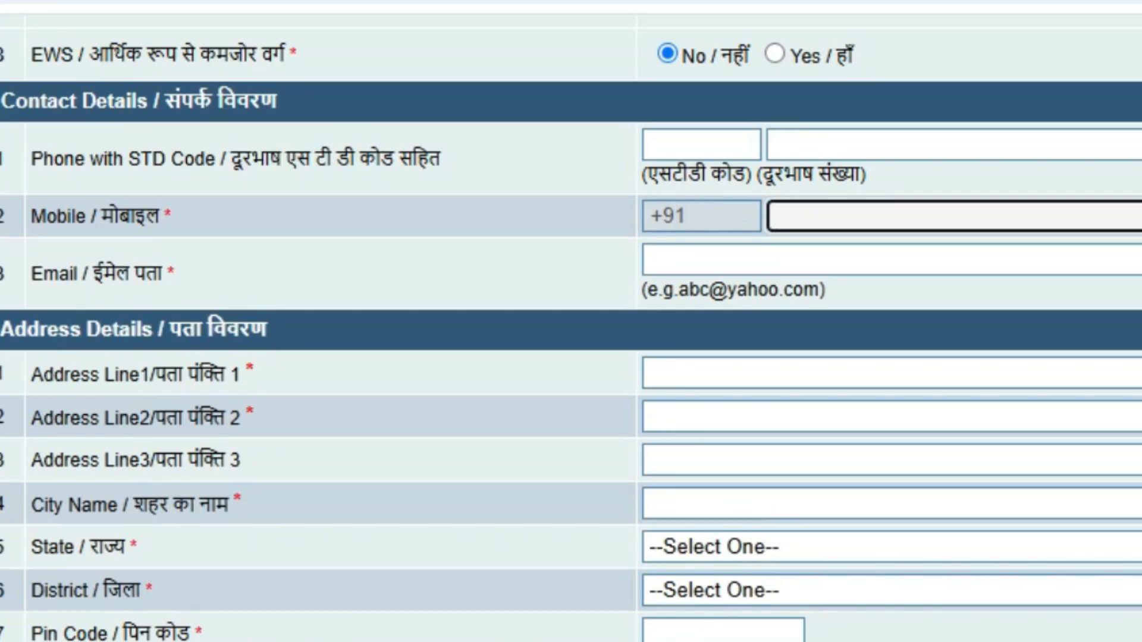
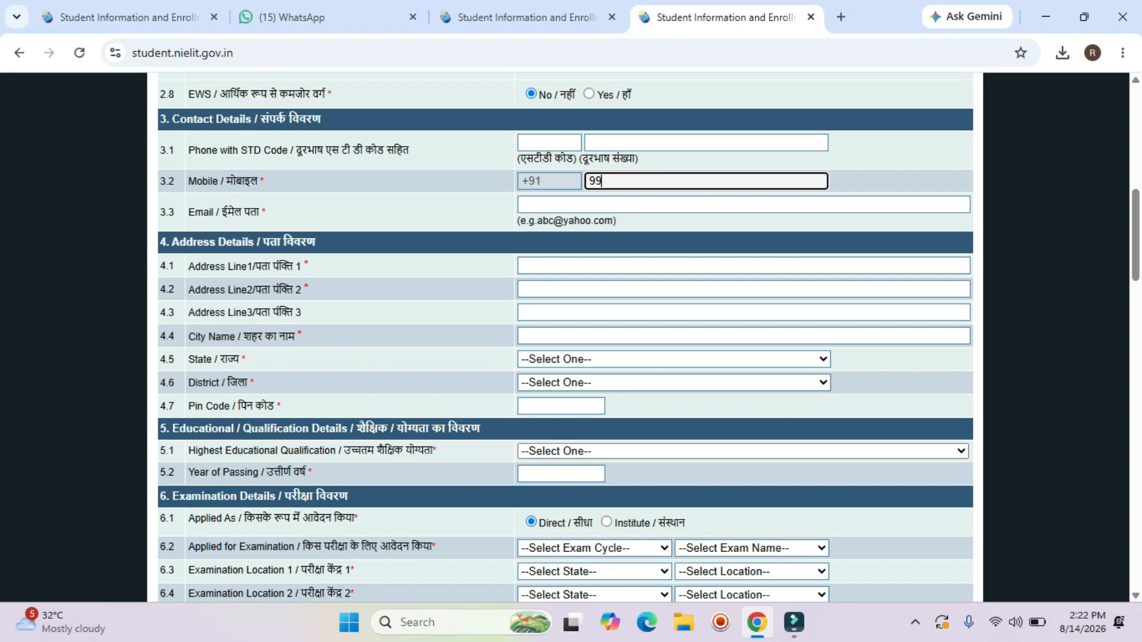
click(654, 204)
click(696, 247)
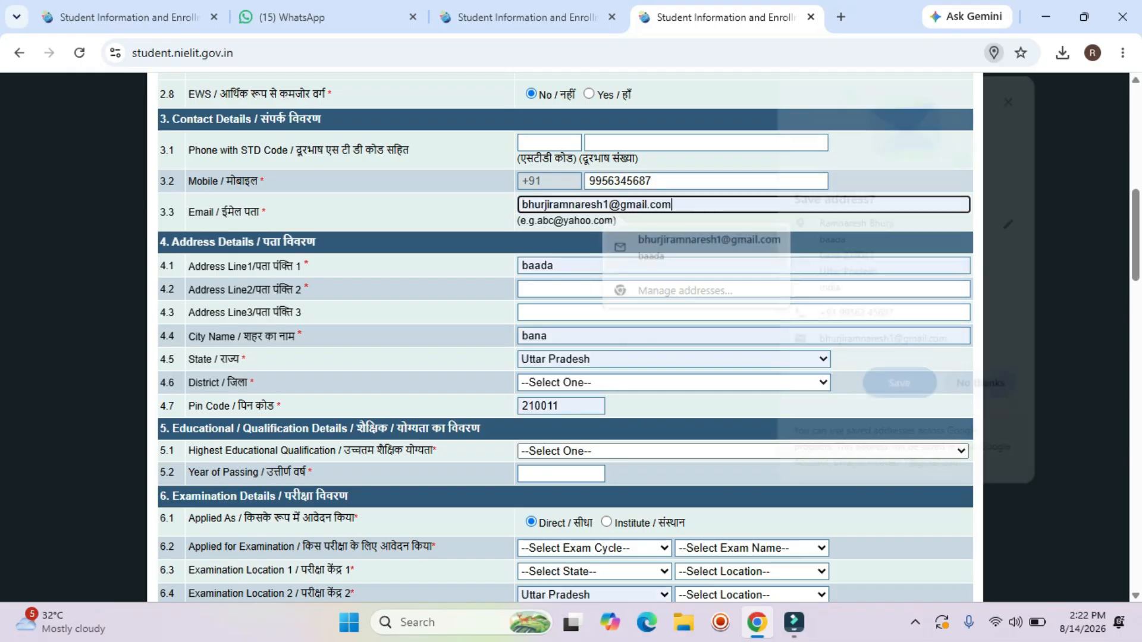
click(1013, 94)
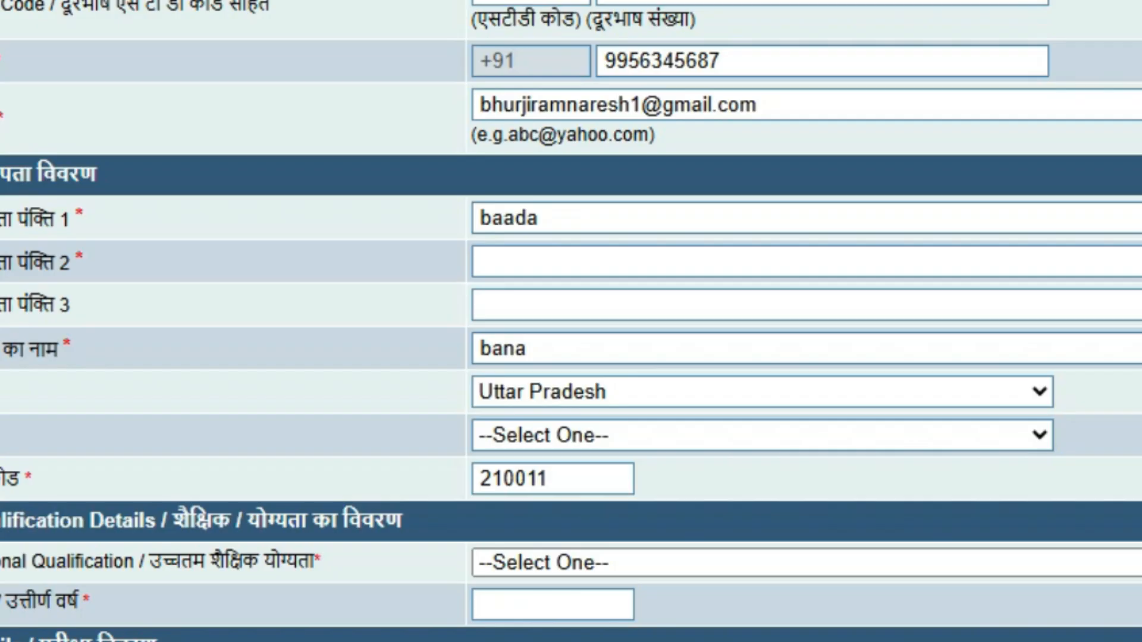
Retype Address Line 1, then fill Address Line 2 and the City Name.
click(655, 262)
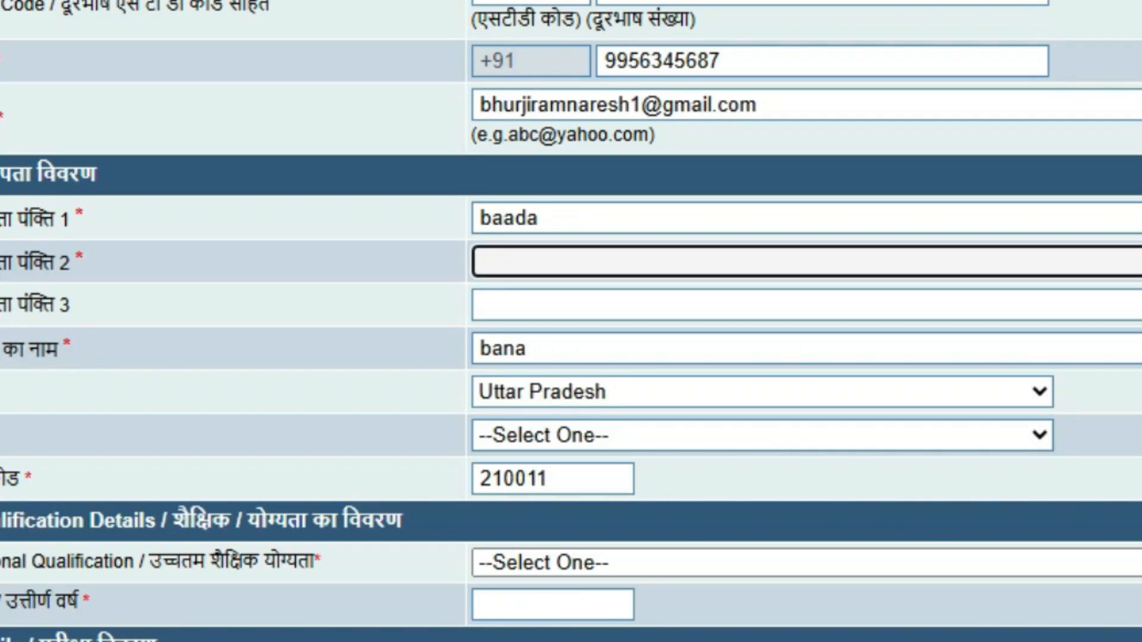
double_click(509, 218)
key(BackSpace)
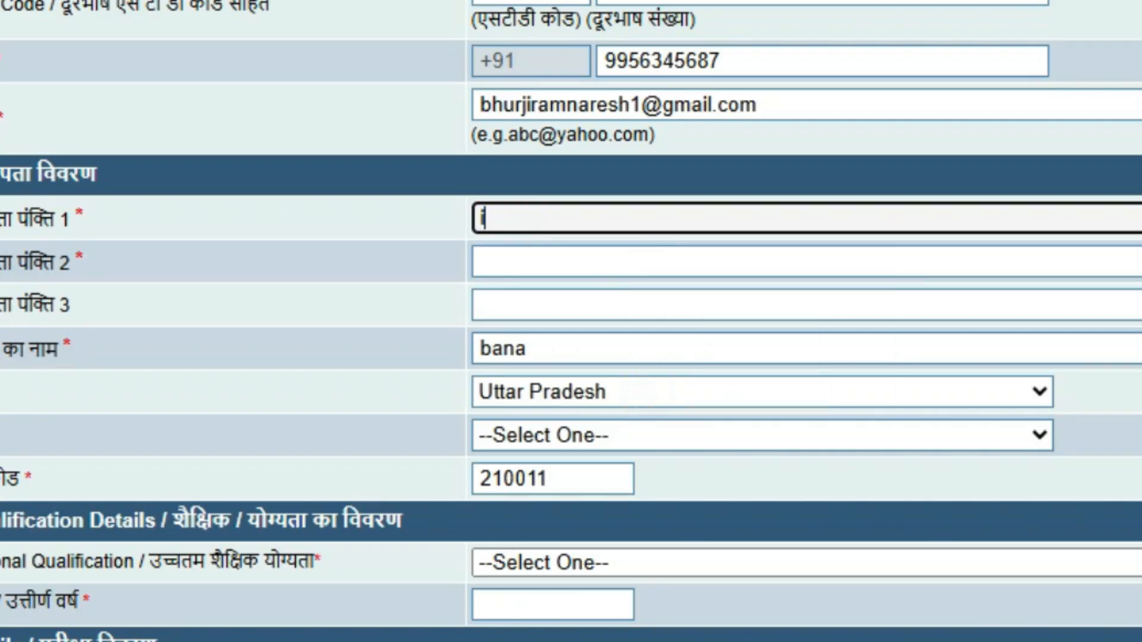
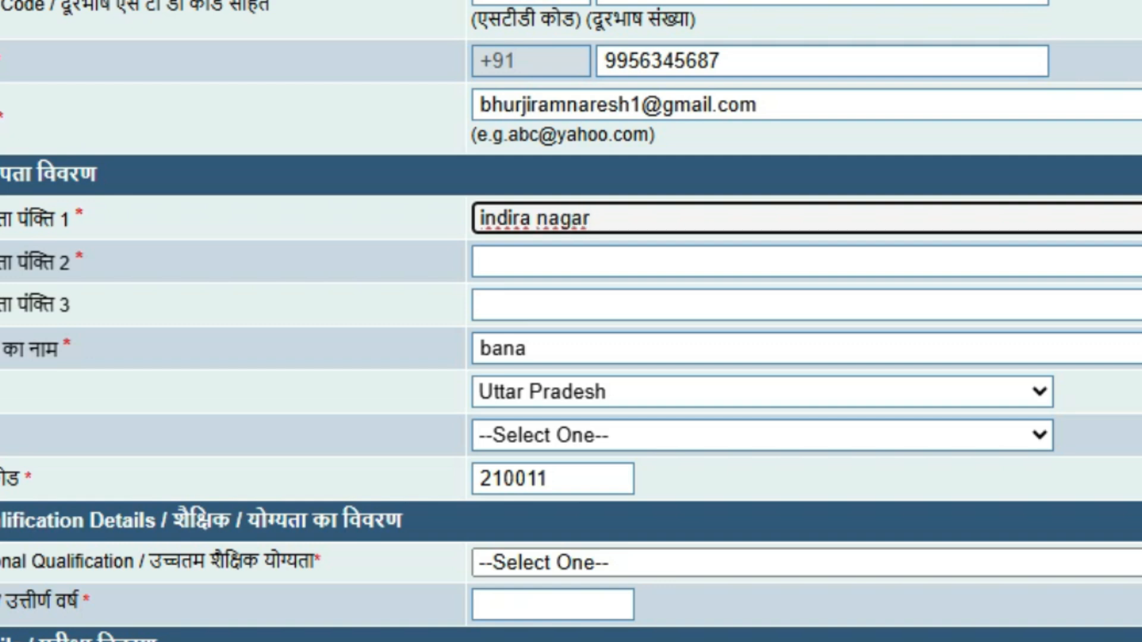
click(509, 262)
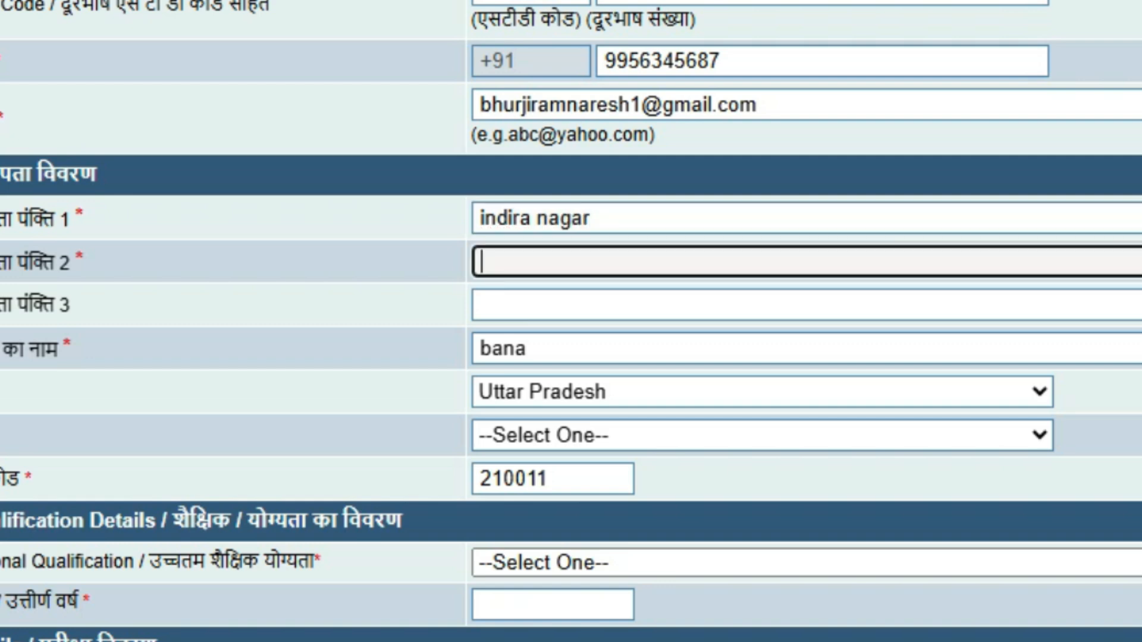
text(banda)
key(Tab)
key(Tab)
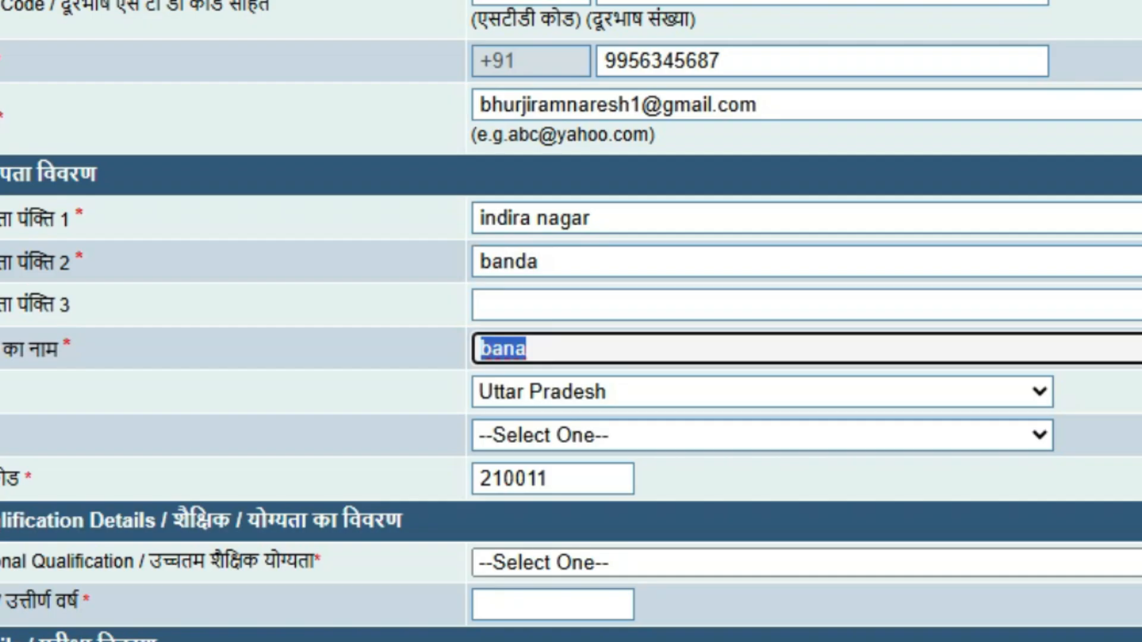
text(banda)
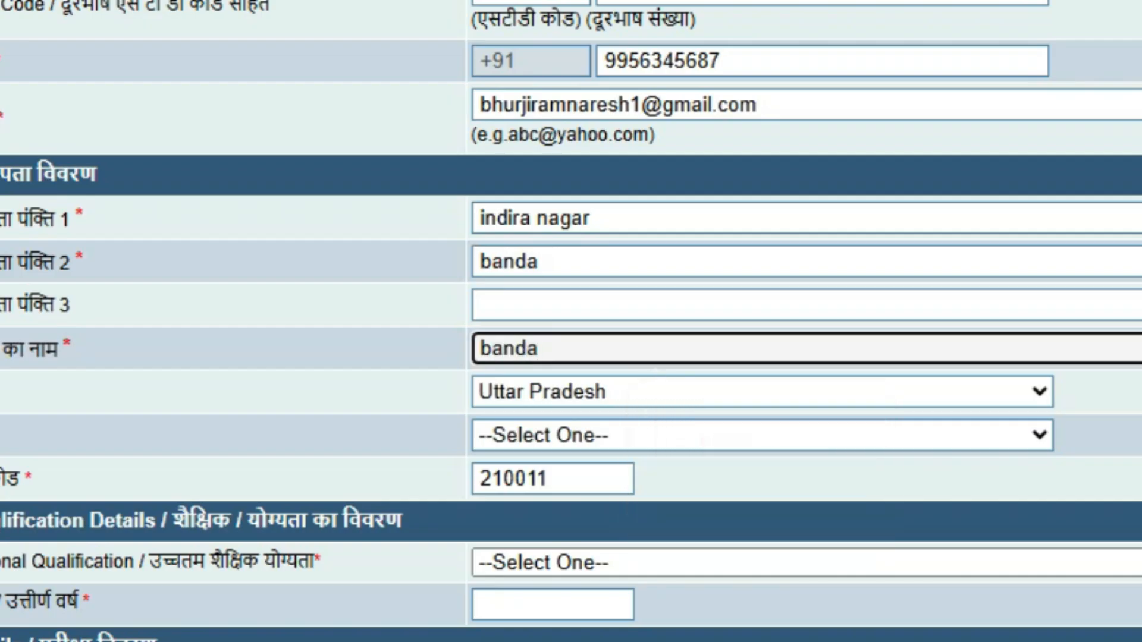
scroll(571, 321, down, 5)
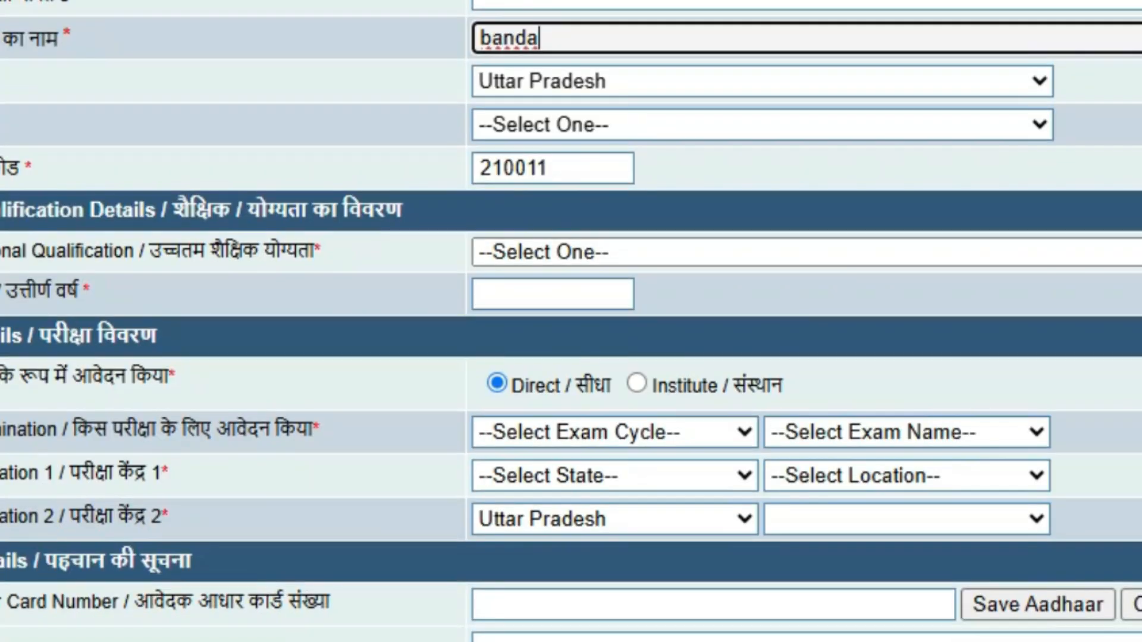
Set District Banda, Highest Qualification 10th Pass, Year of Passing 2019, and apply via Institute.
click(762, 125)
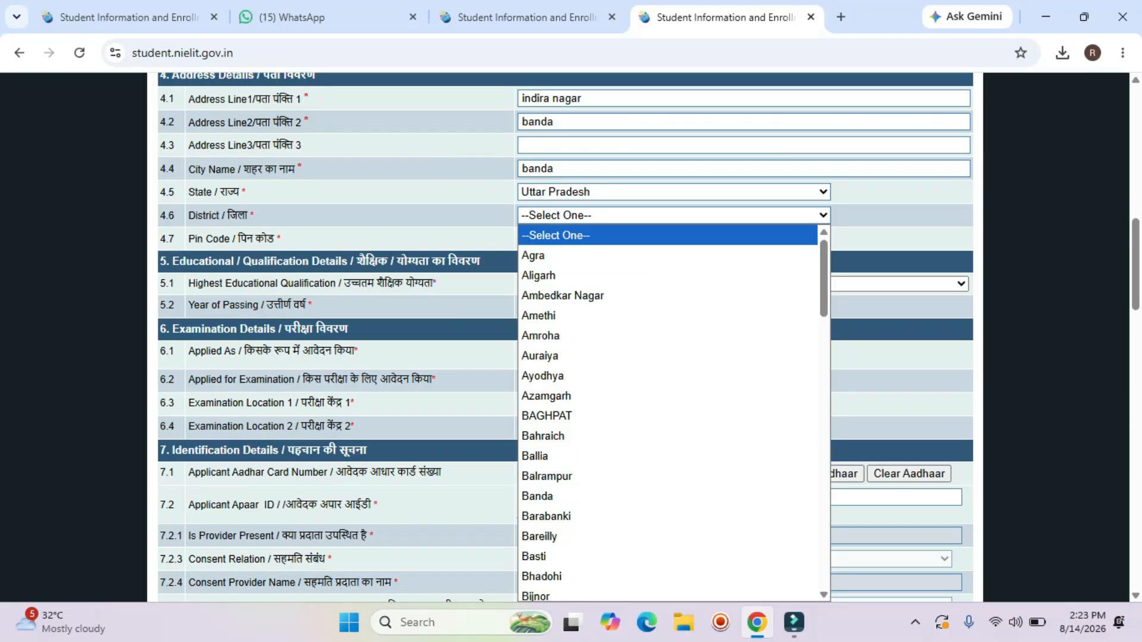
key(Return)
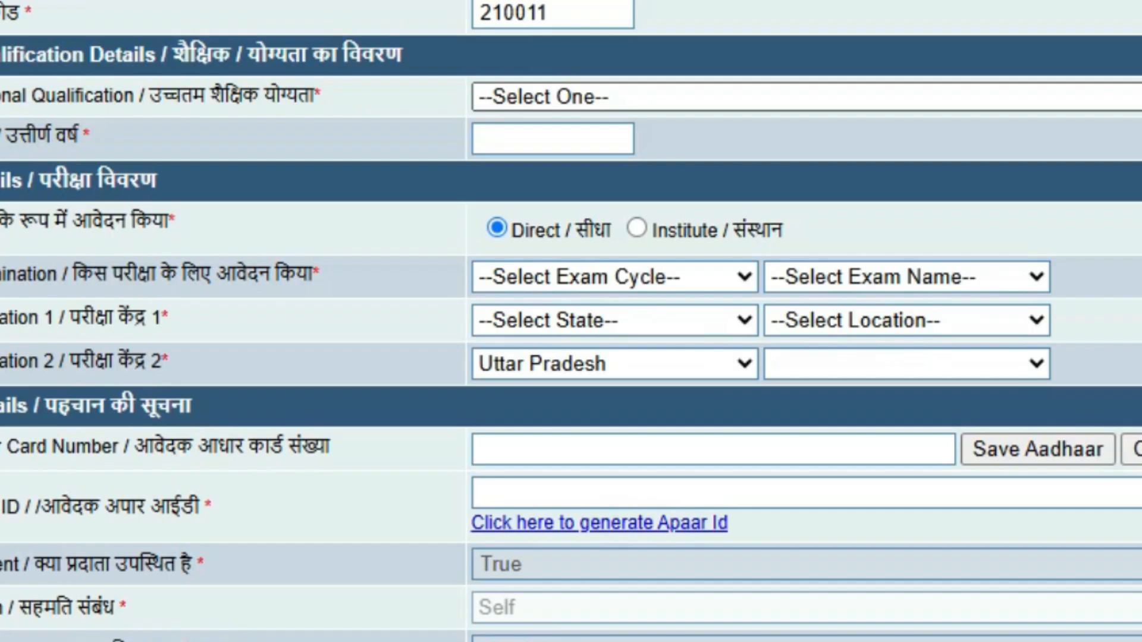
click(807, 97)
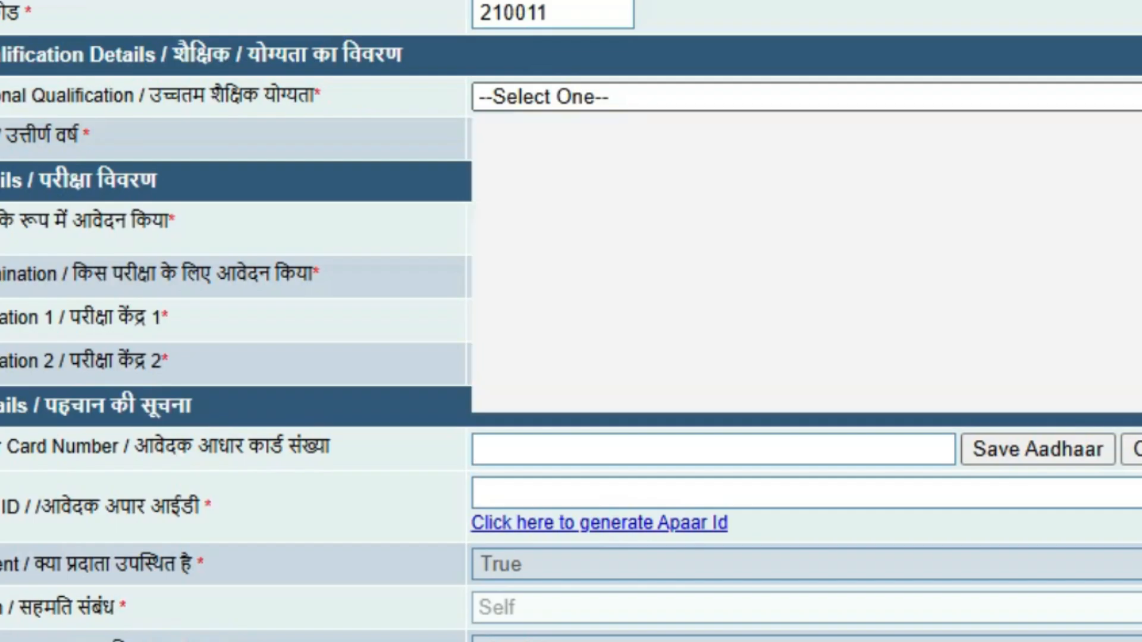
key(Down)
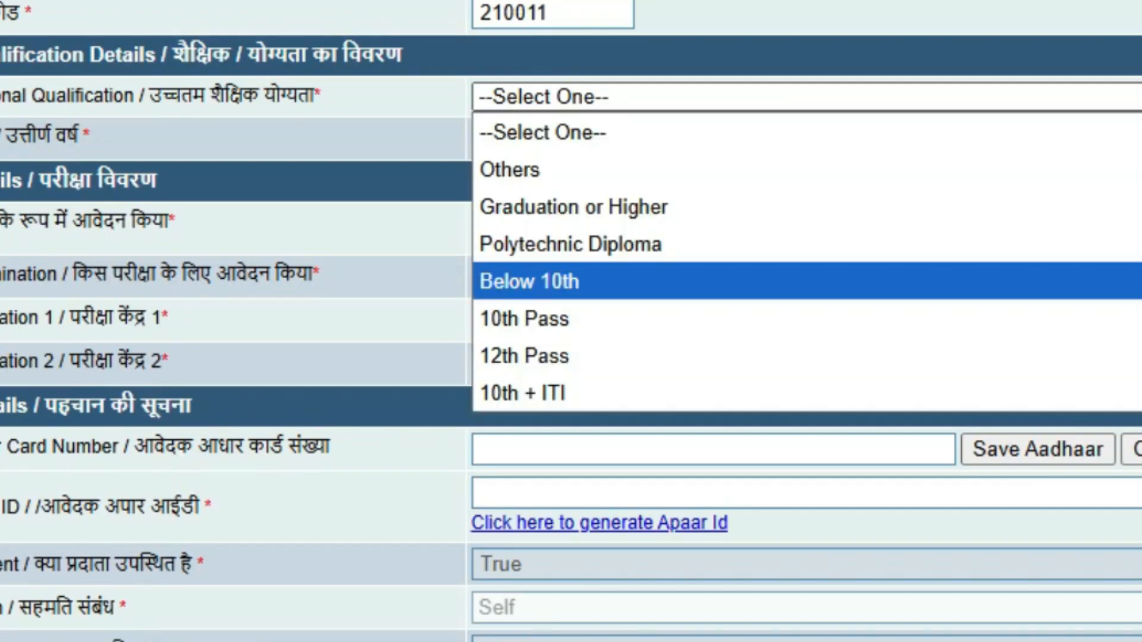
key(Down)
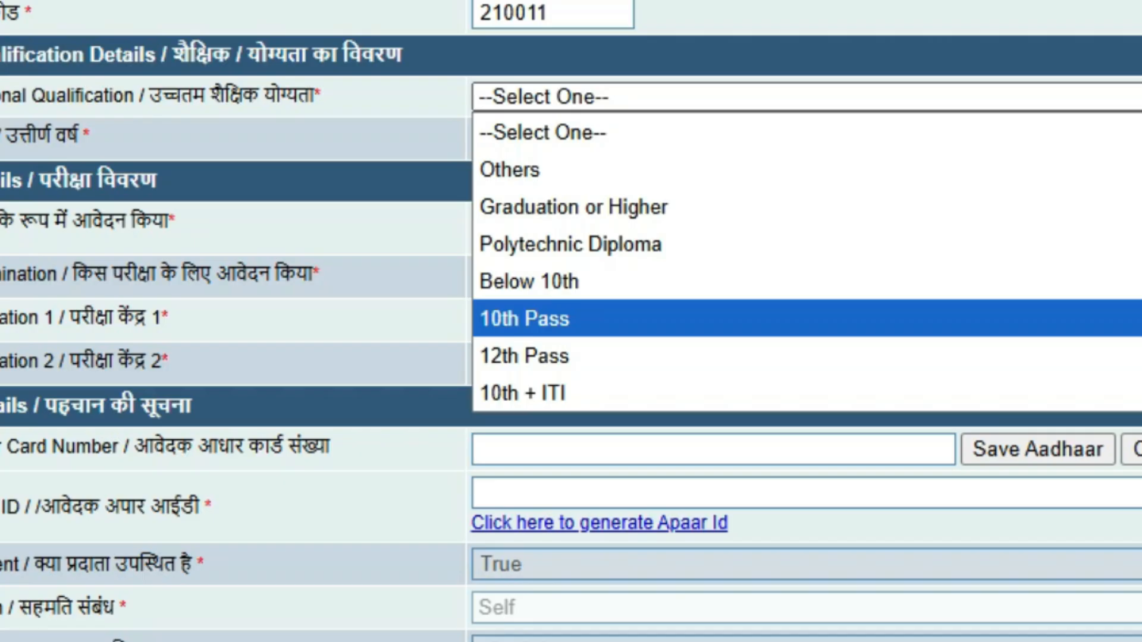
key(Down)
key(Up)
key(Up)
key(Up)
key(Up)
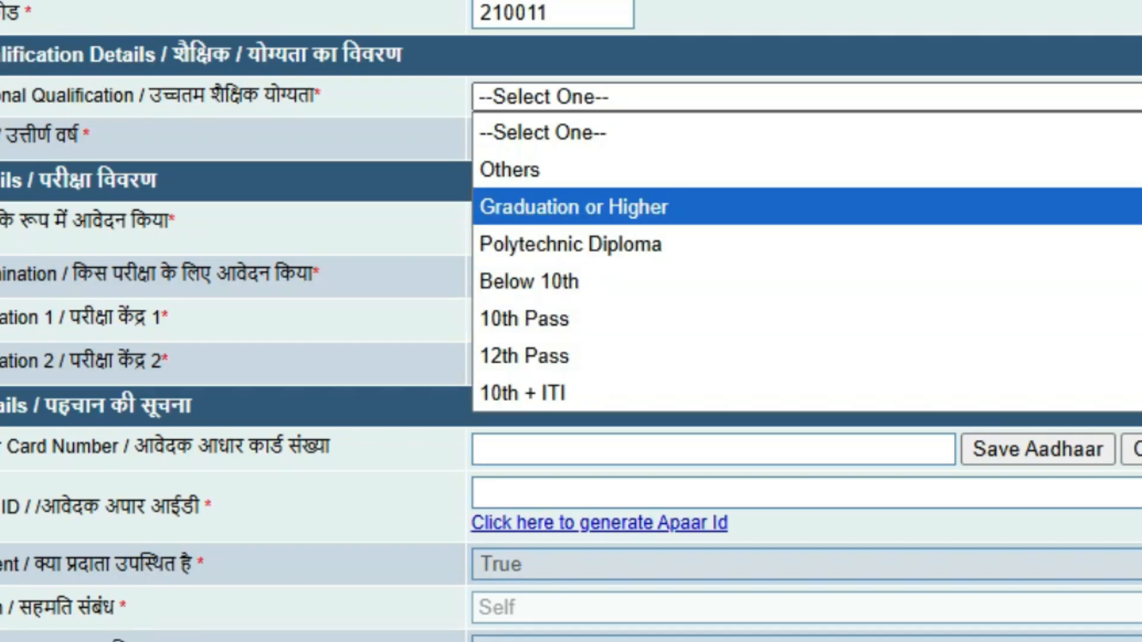
key(Down)
key(Down)
key(Down)
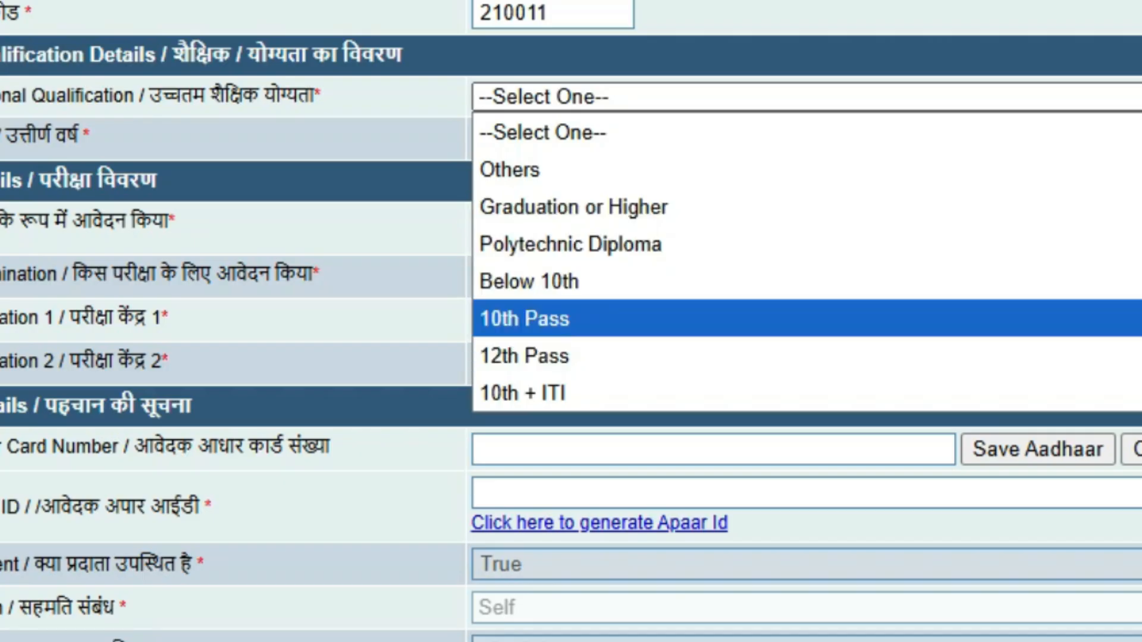
key(Return)
key(Tab)
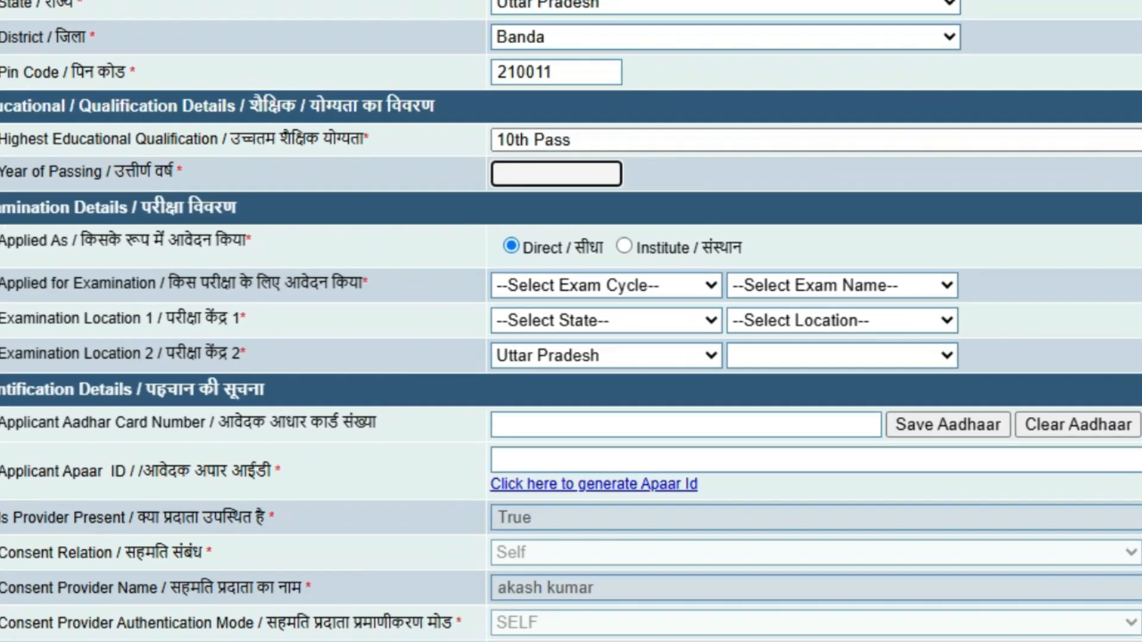
text(20)
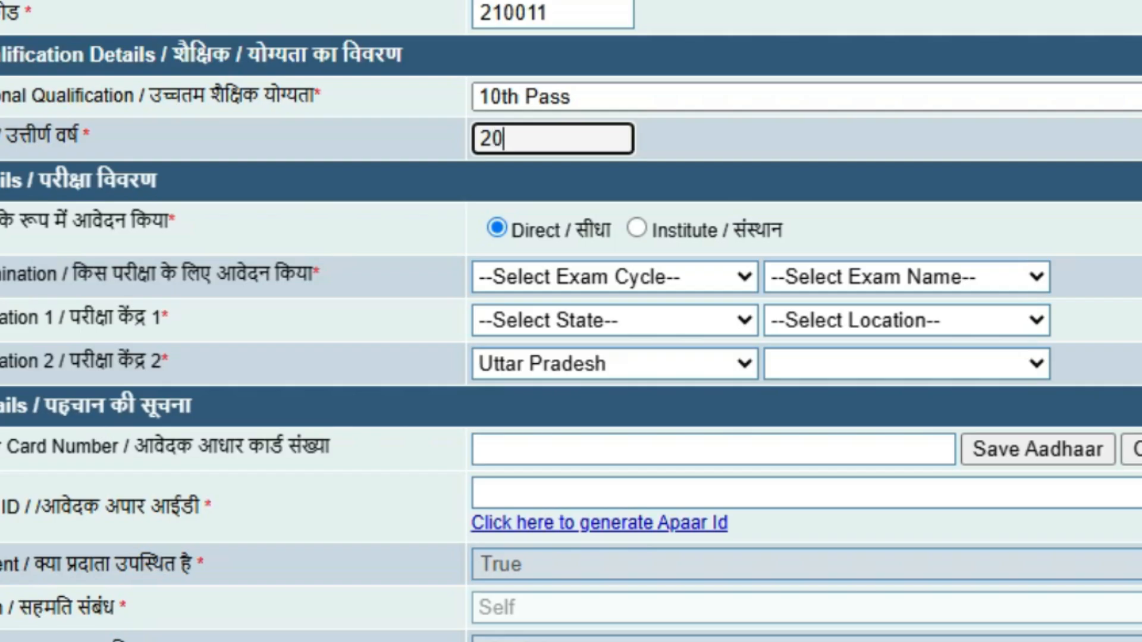
text(19)
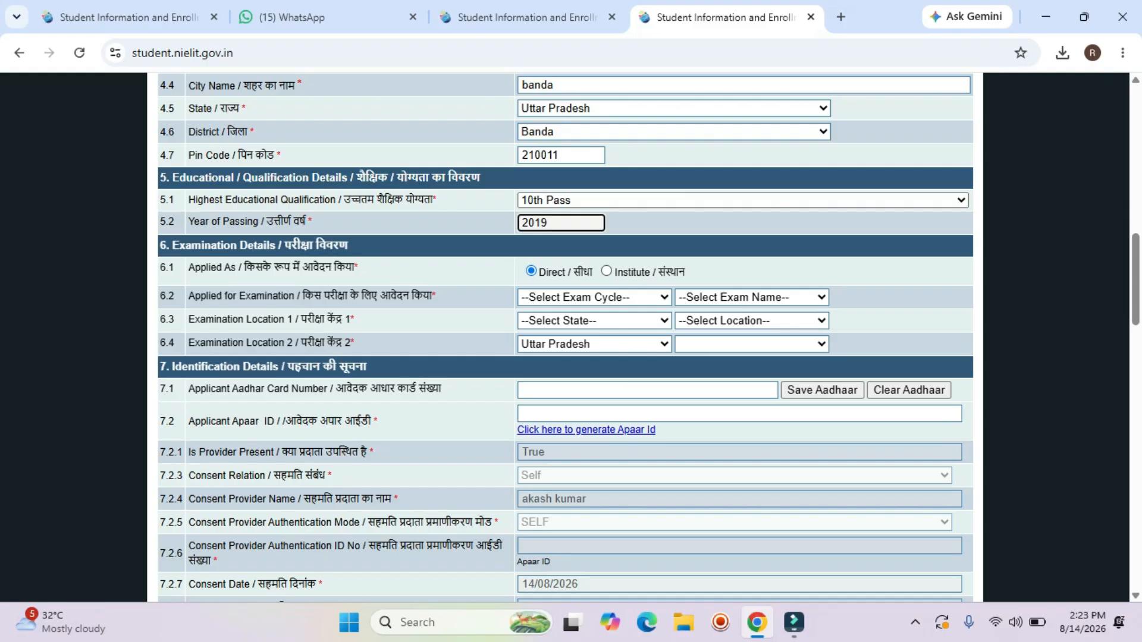
click(606, 271)
Set institute state to Uttar Pradesh and centre to NAMO COMPUTER EDUCATION CENTER.
click(1013, 94)
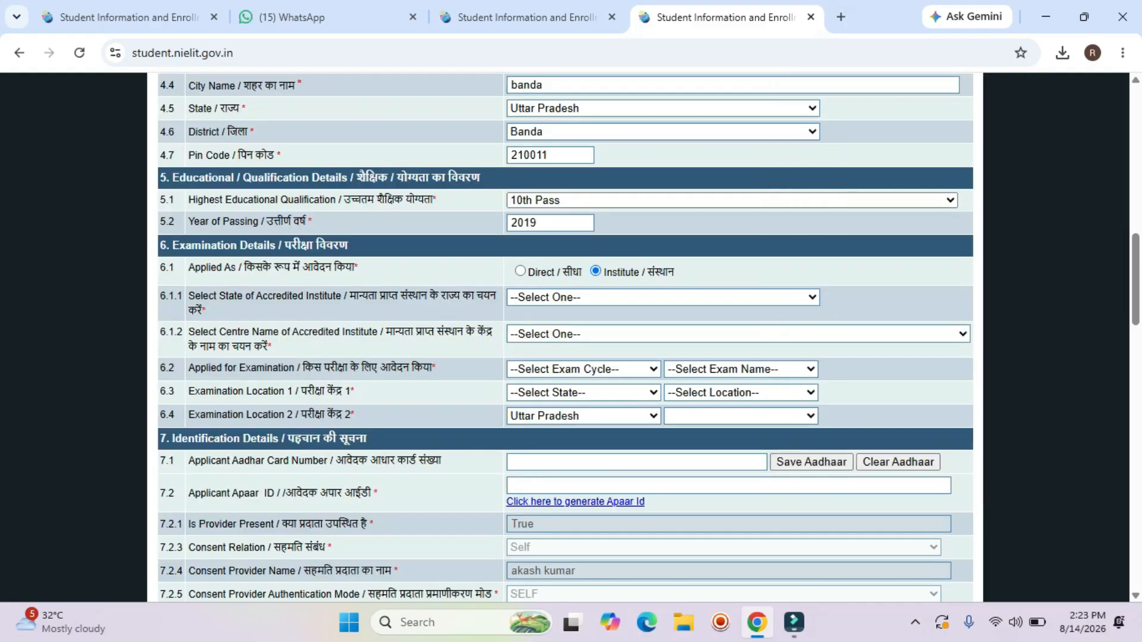
click(663, 297)
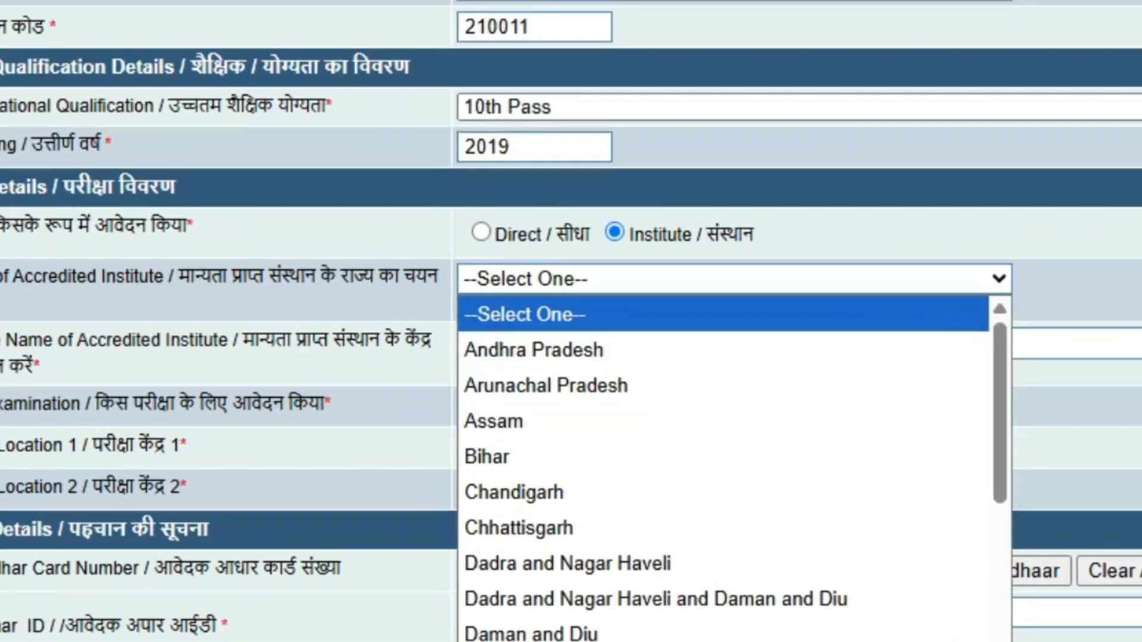
scroll(662, 349, down, 7)
click(707, 641)
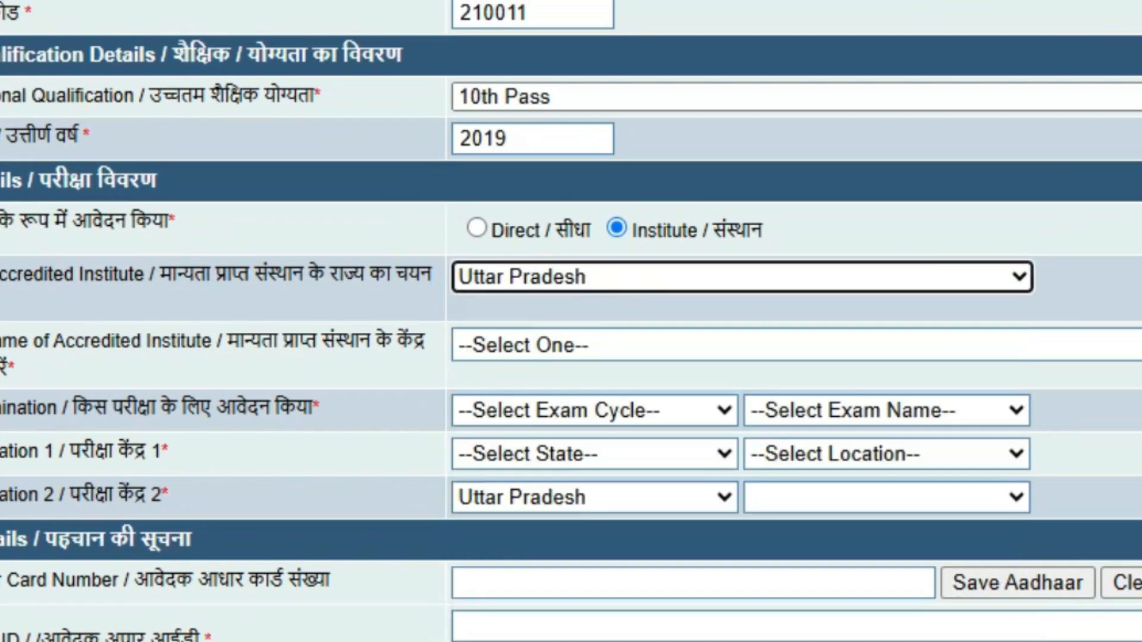
click(738, 345)
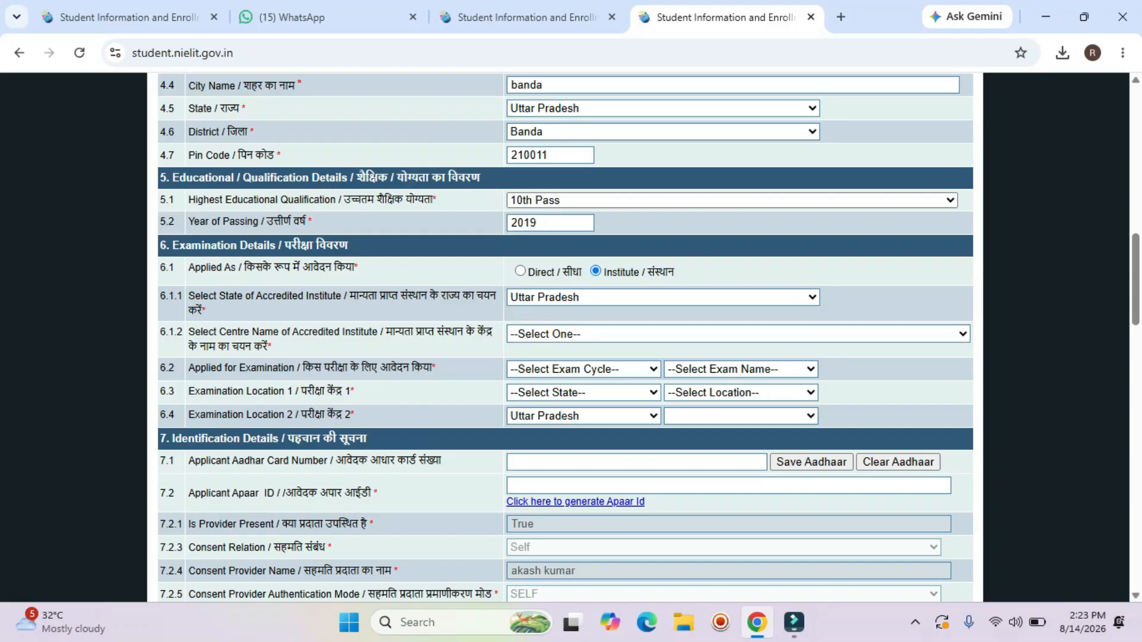
click(738, 345)
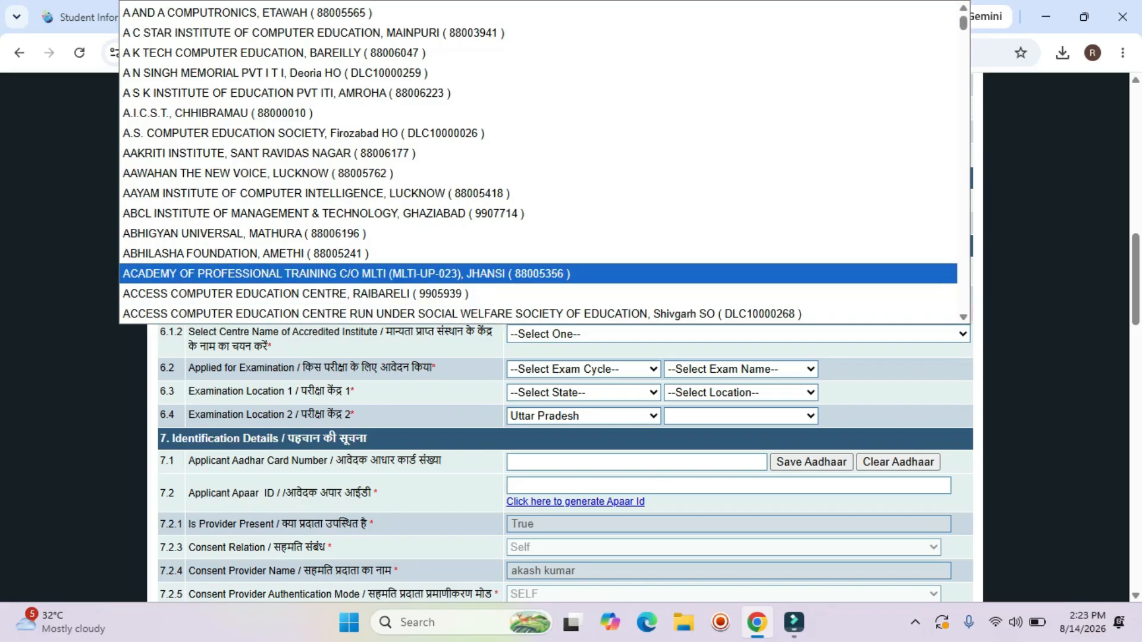
text(namo)
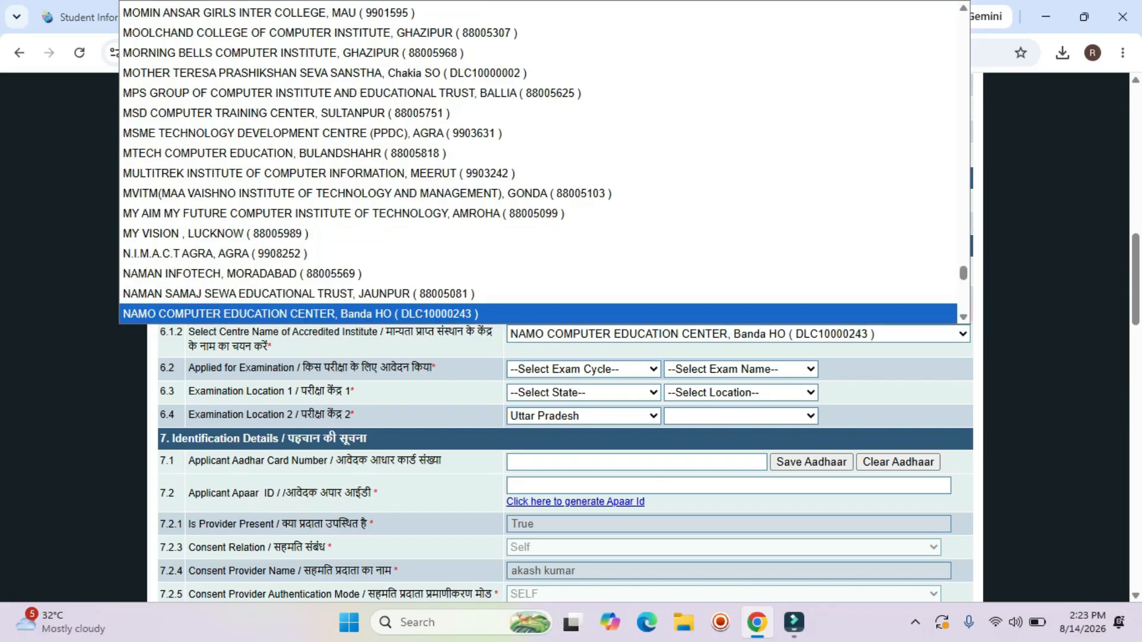
key(Return)
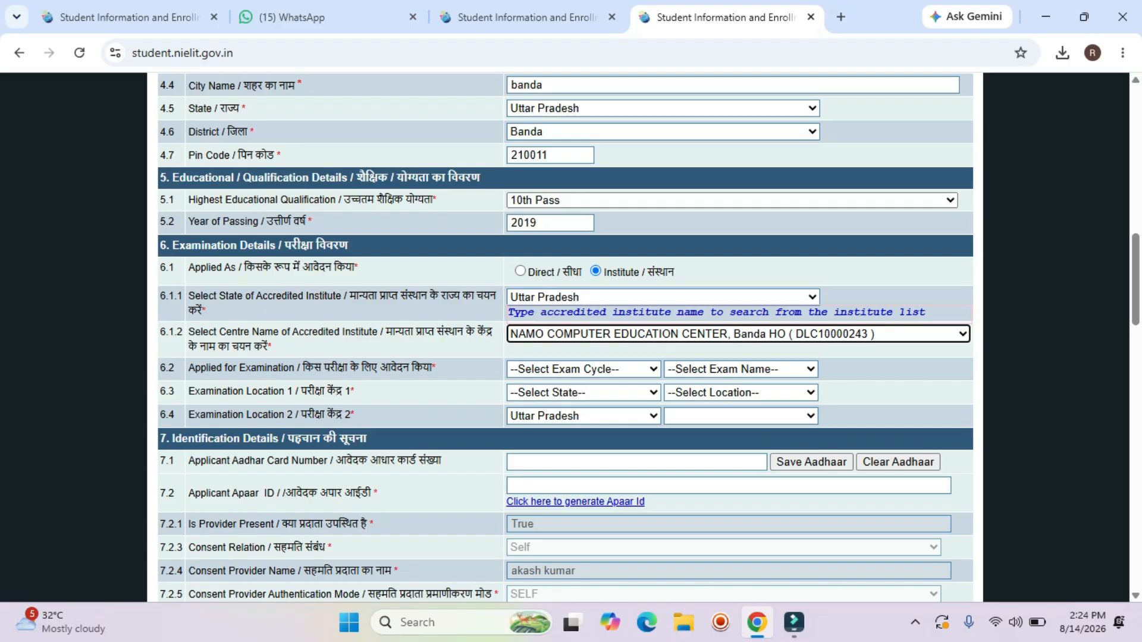
Choose the Quarterly Exam Cycle and December, 2026 as the exam name.
click(583, 369)
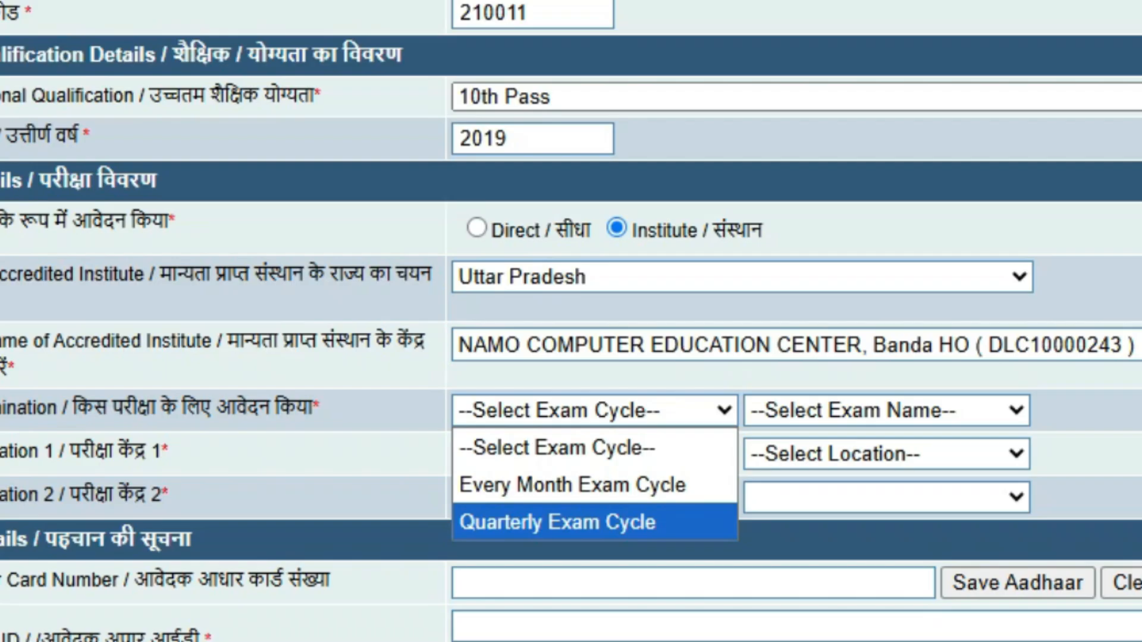
click(595, 522)
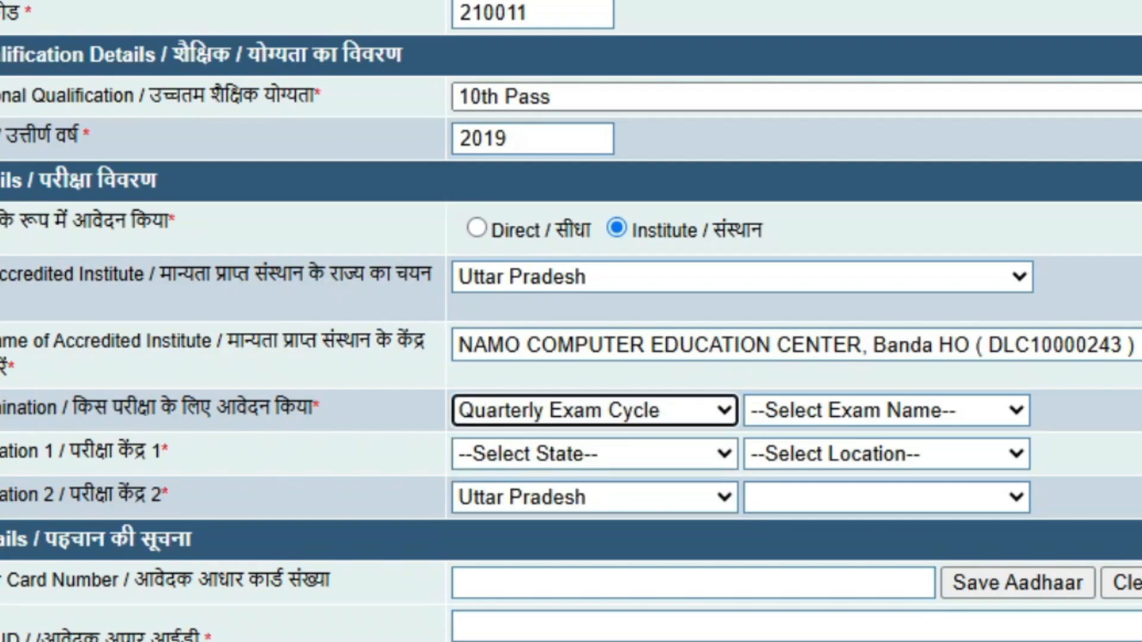
click(886, 411)
click(886, 410)
click(886, 410)
click(886, 410)
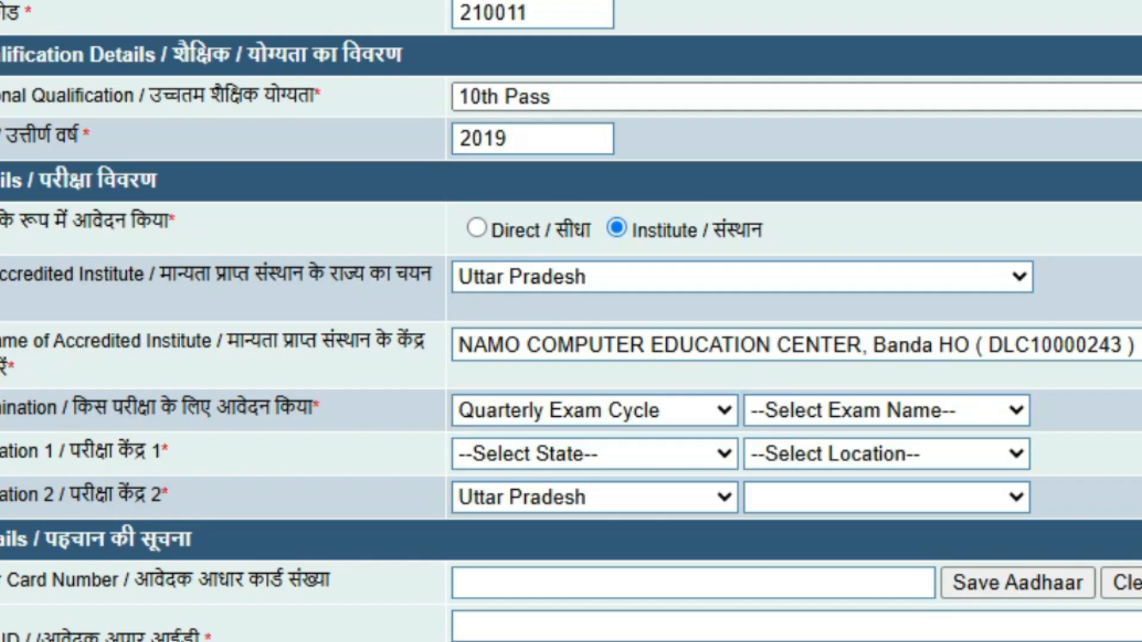
click(887, 411)
click(886, 411)
click(886, 410)
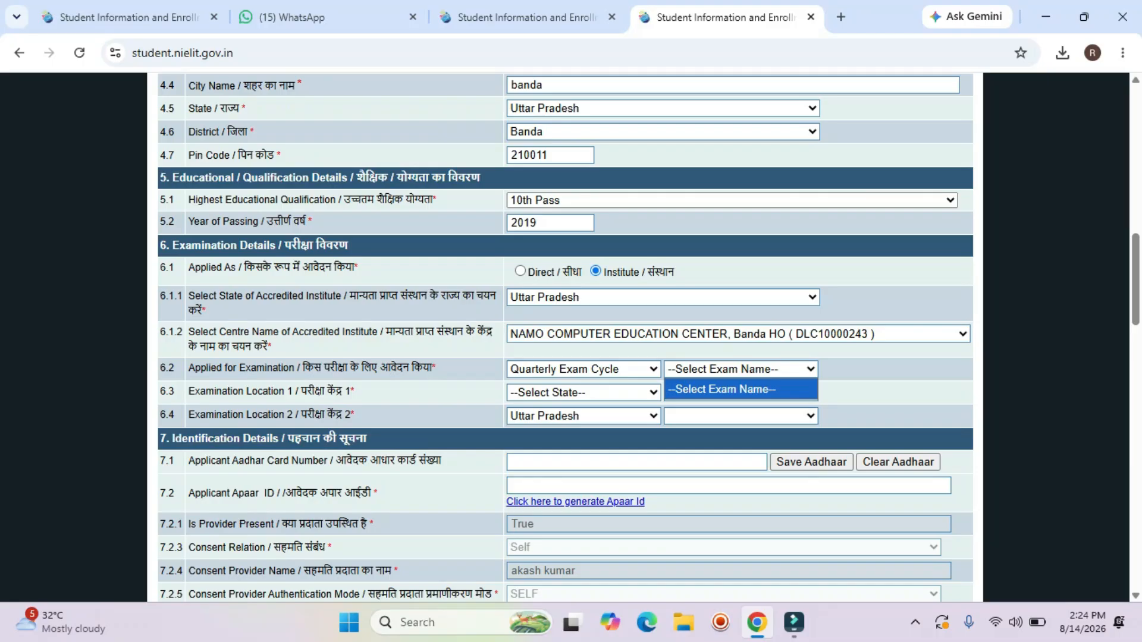
click(741, 369)
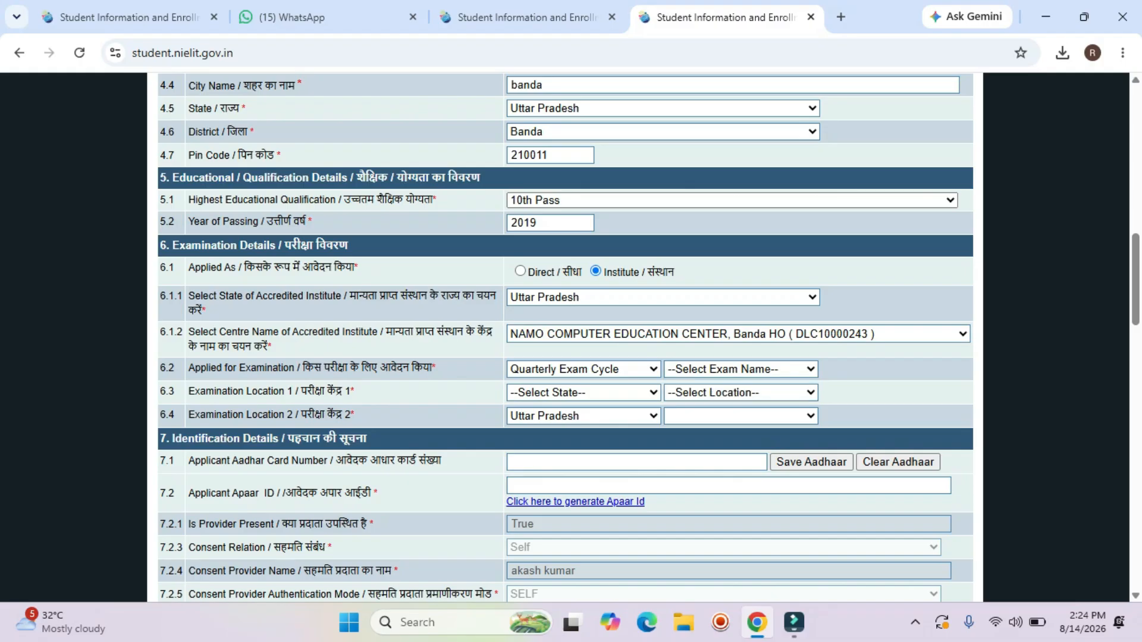
click(741, 369)
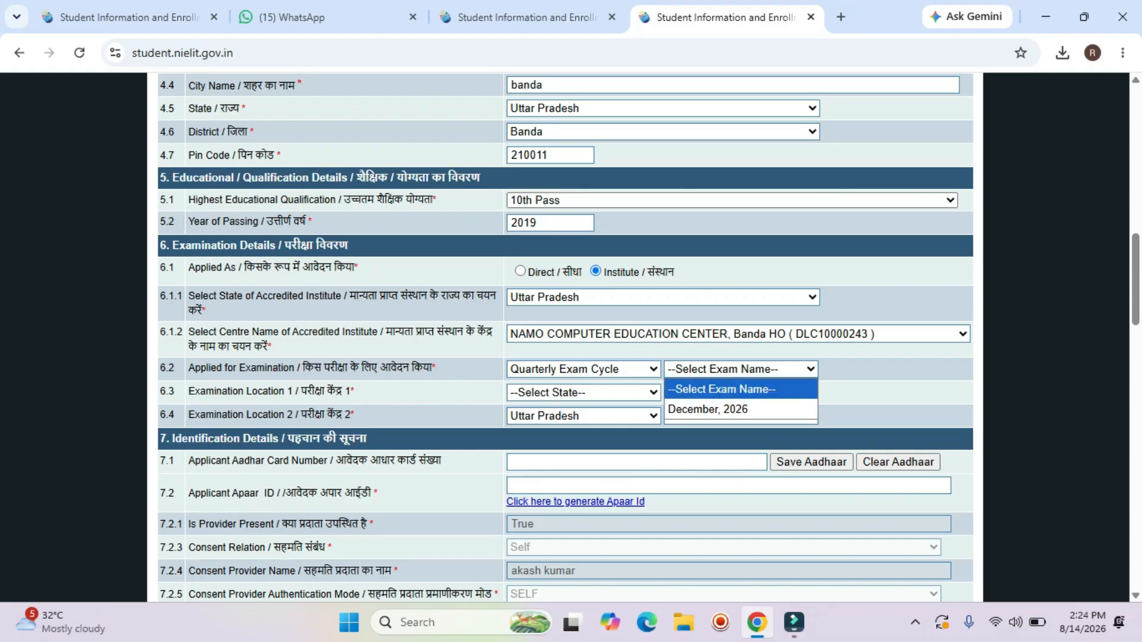
click(708, 409)
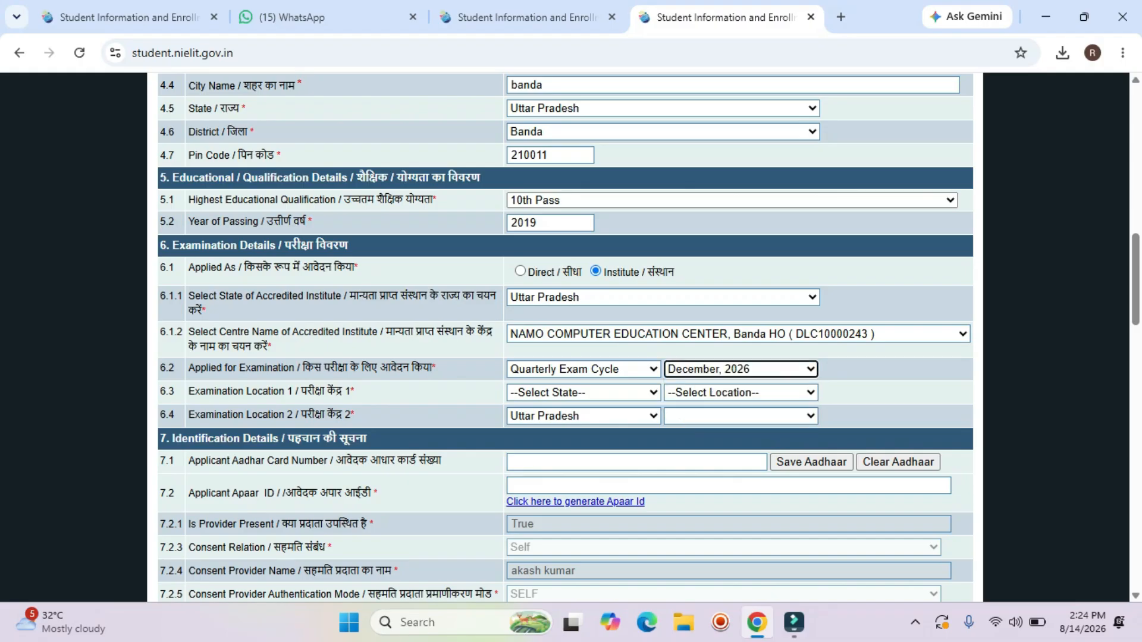
Set exam centre 1 to Uttar Pradesh, BAD - BANDA.
scroll(707, 410, down, 3)
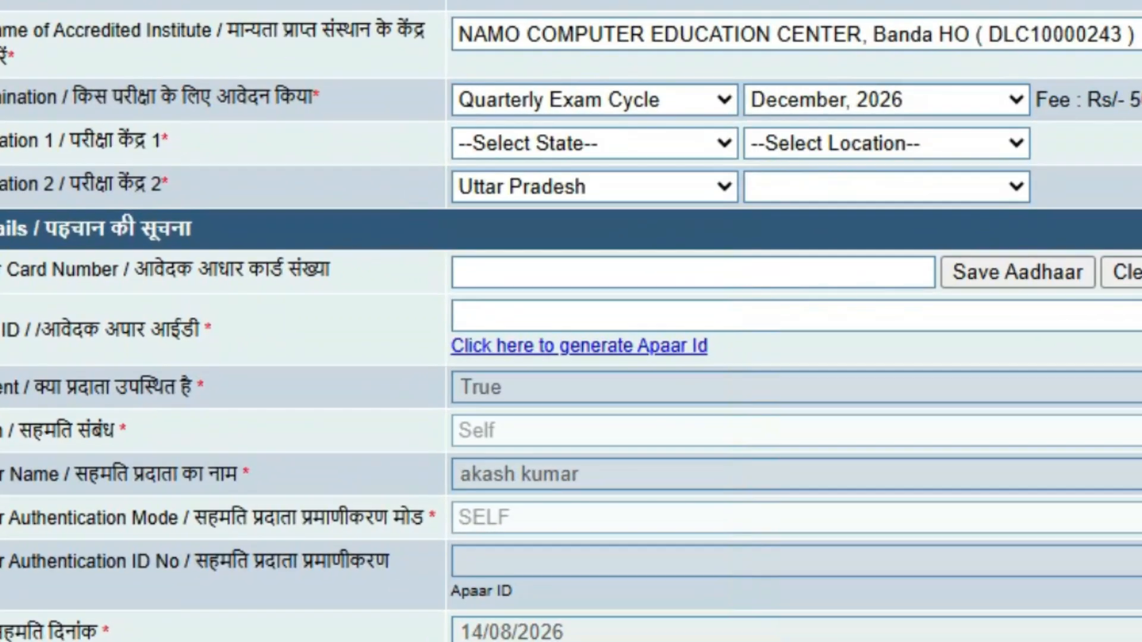
click(582, 224)
double_click(1137, 100)
click(595, 144)
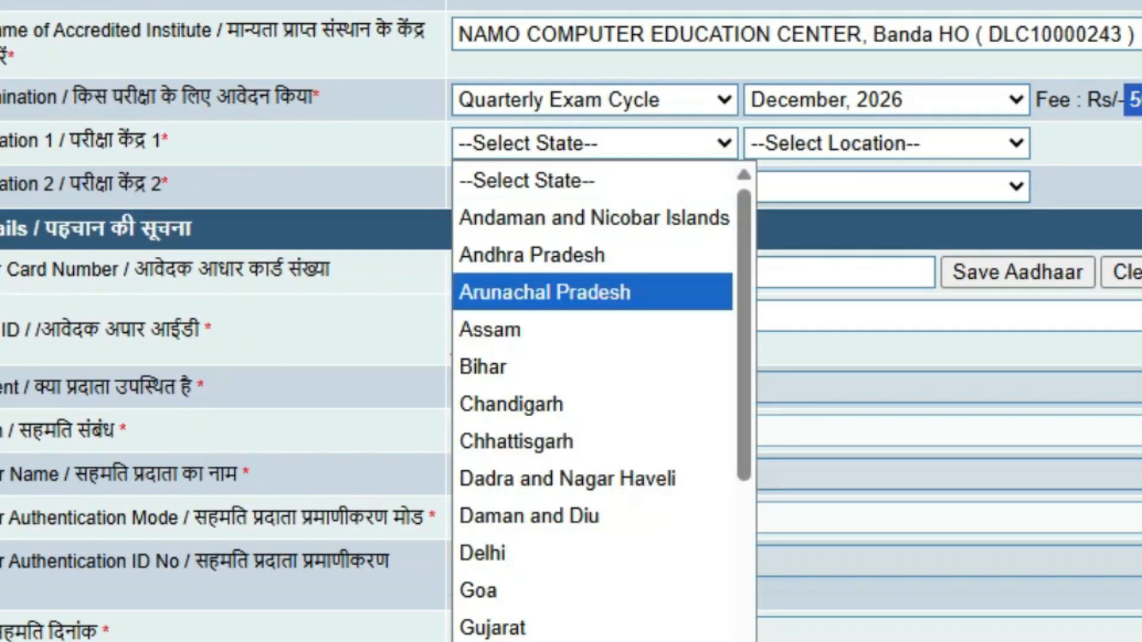
scroll(583, 464, down, 6)
click(583, 550)
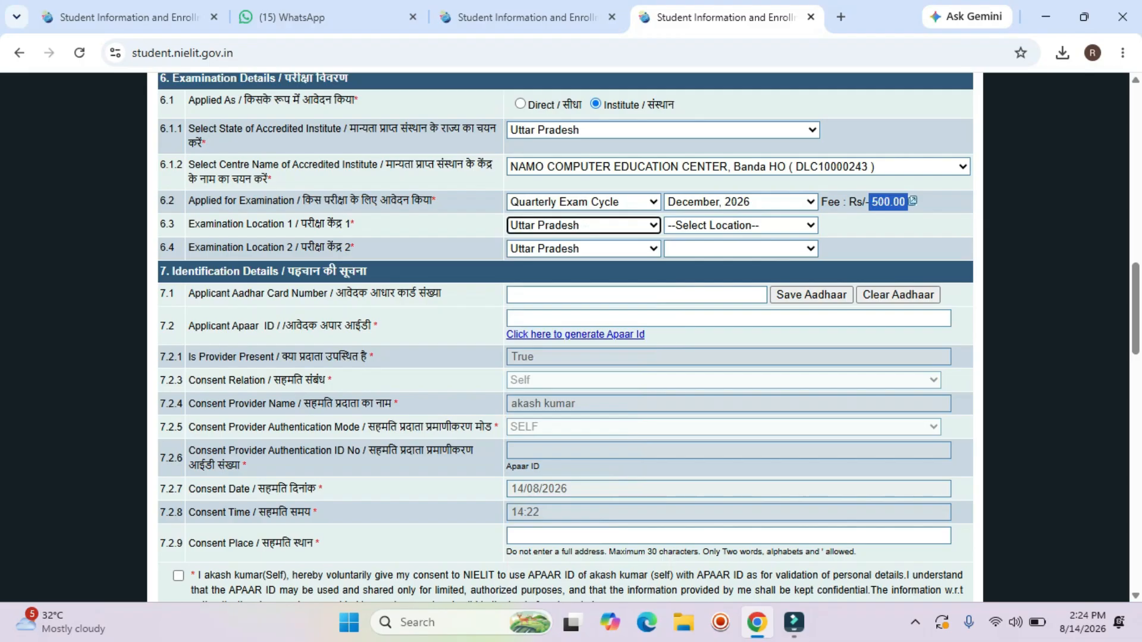
click(740, 226)
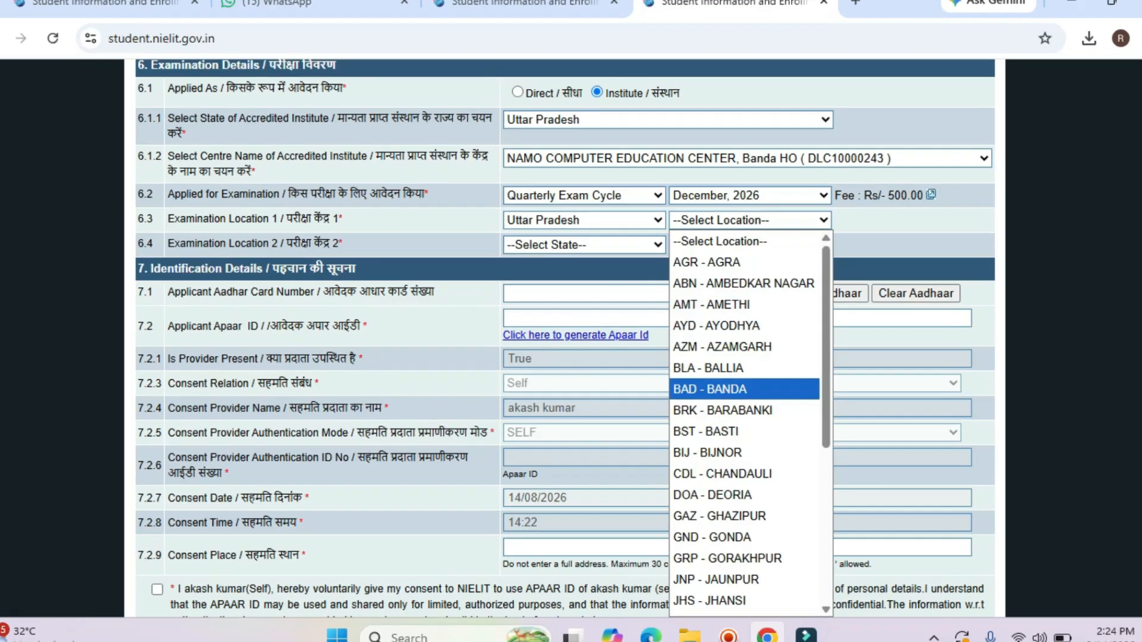
click(699, 385)
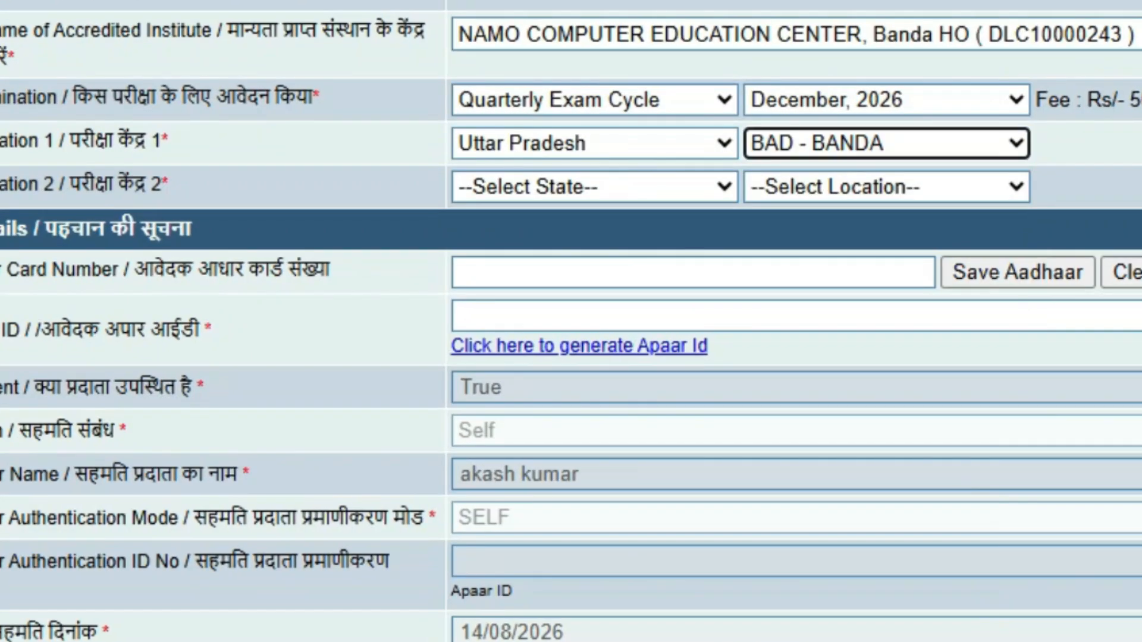
Set exam centre 2 to Uttar Pradesh, KAN - KANPUR.
click(583, 249)
scroll(595, 523, down, 12)
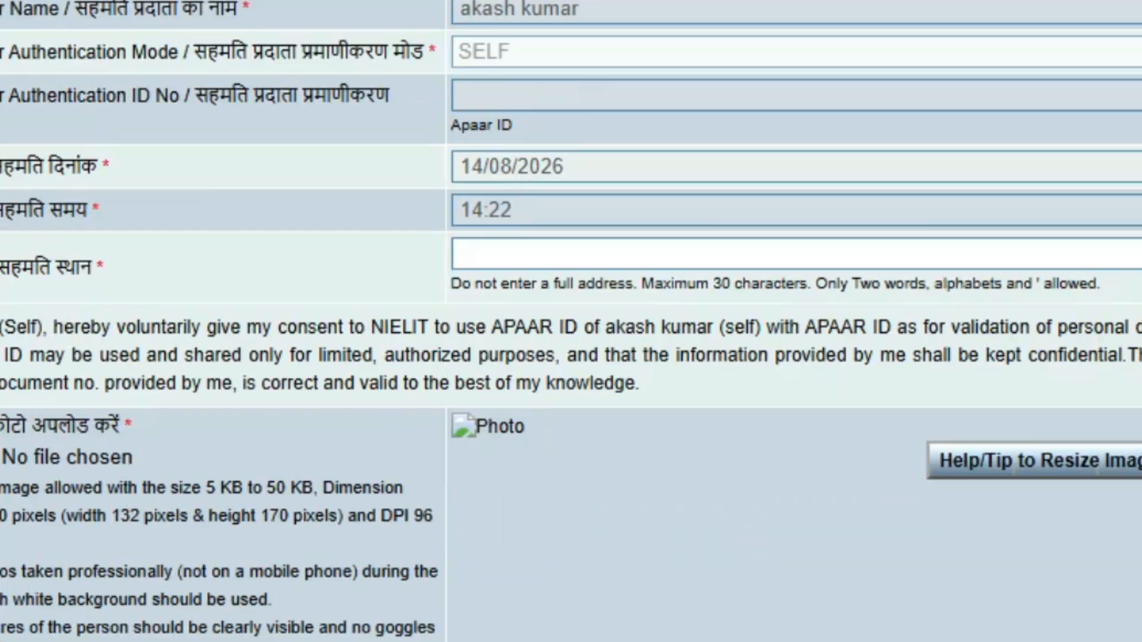
scroll(595, 523, up, 4)
click(595, 187)
click(523, 260)
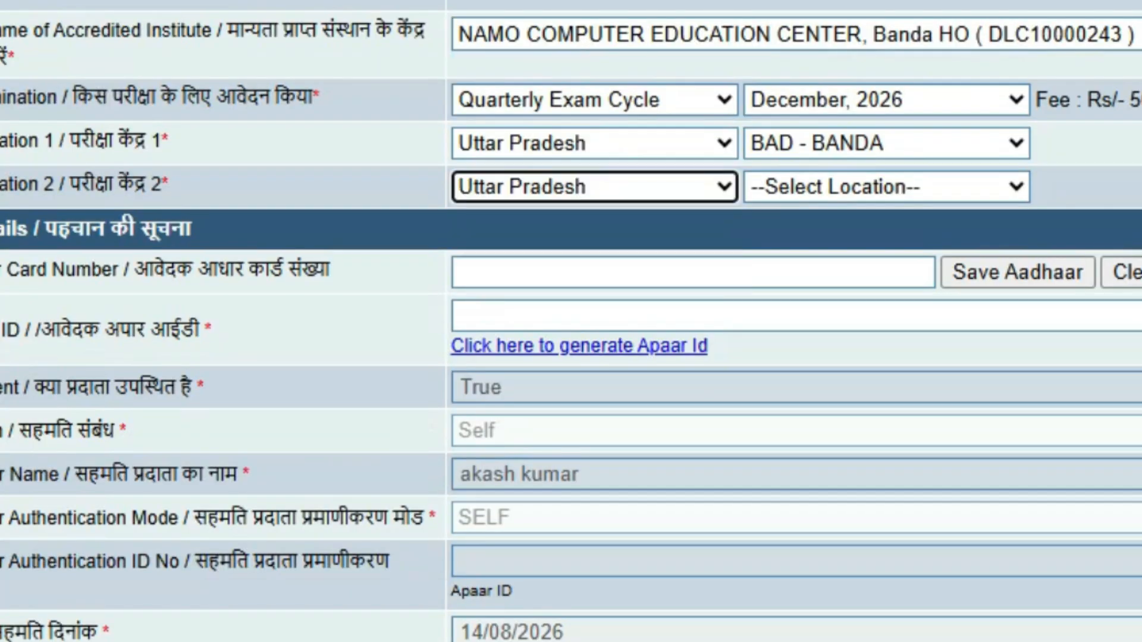
click(886, 186)
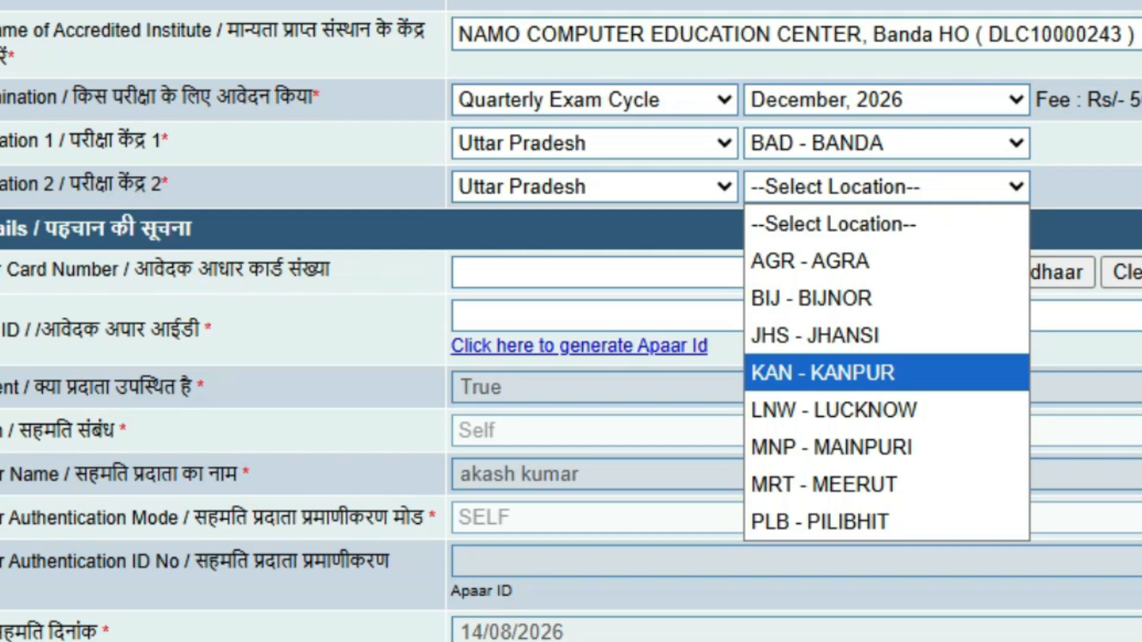
click(887, 372)
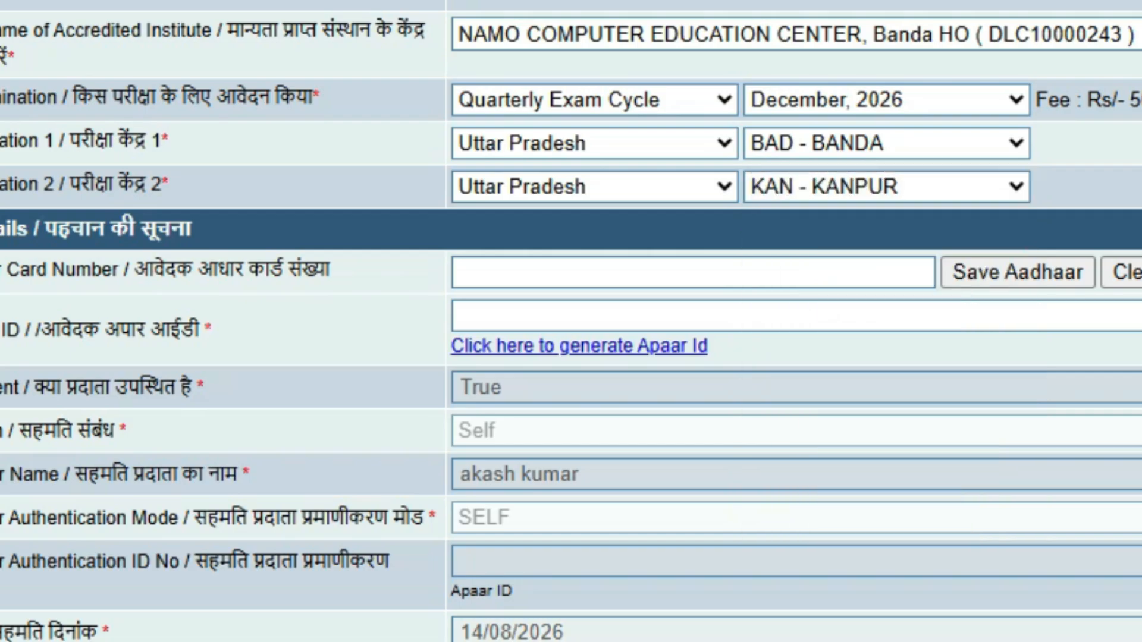
Paste the applicant's Aadhaar number and save it to the form.
click(693, 273)
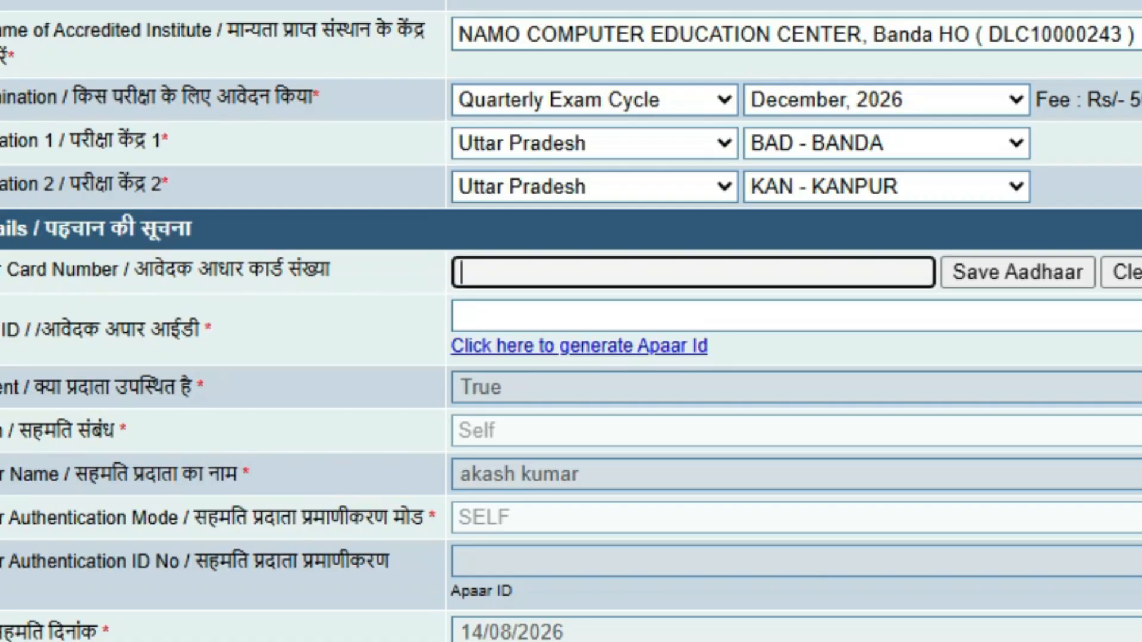
key(ctrl+v)
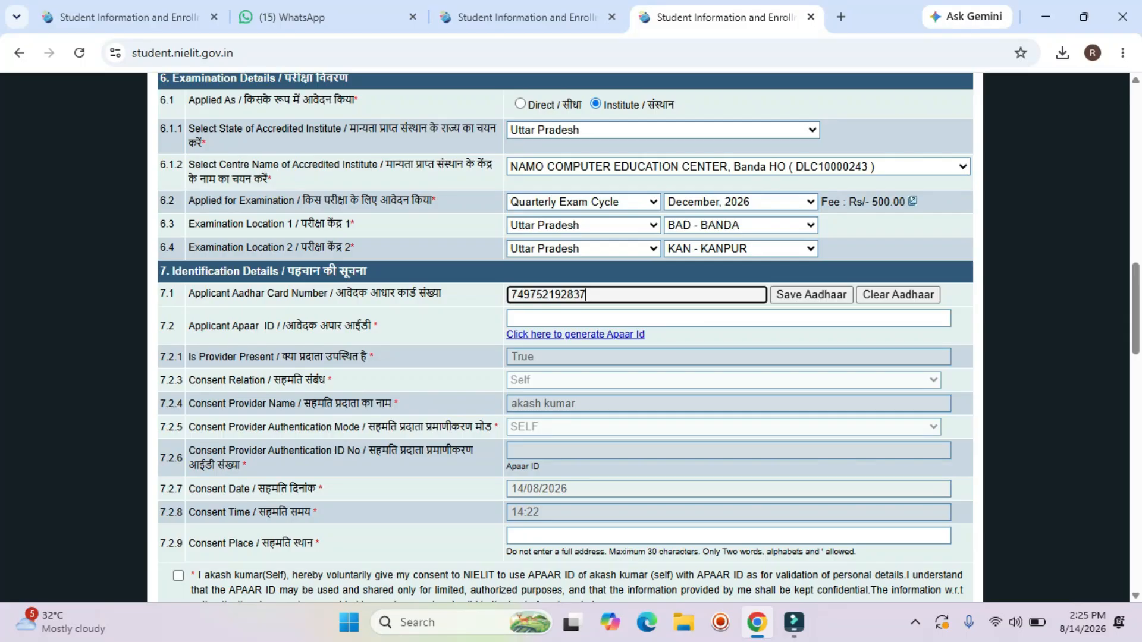
click(812, 296)
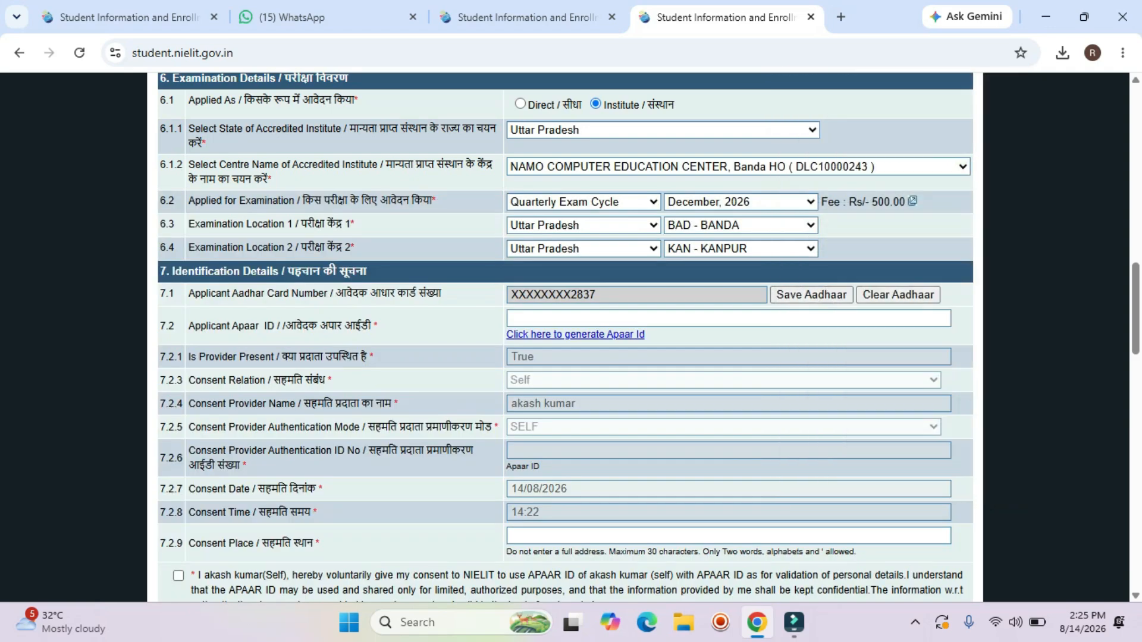
drag(510, 294, 596, 294)
click(714, 335)
Type the applicant's APAAR ID into field 7.2.
scroll(565, 333, down, 1)
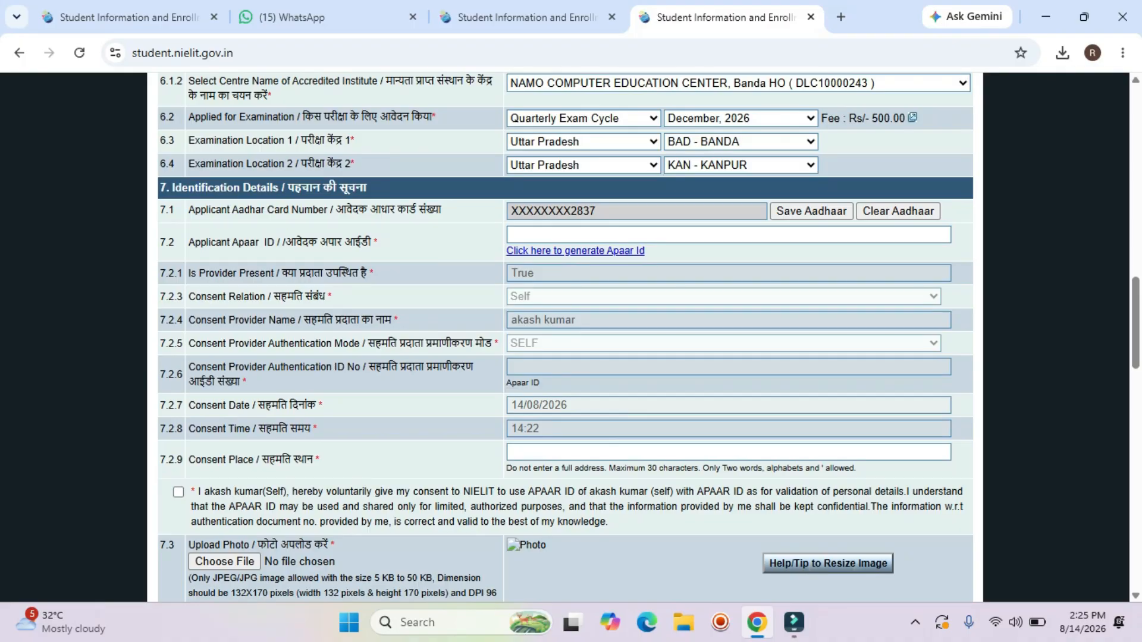
click(729, 235)
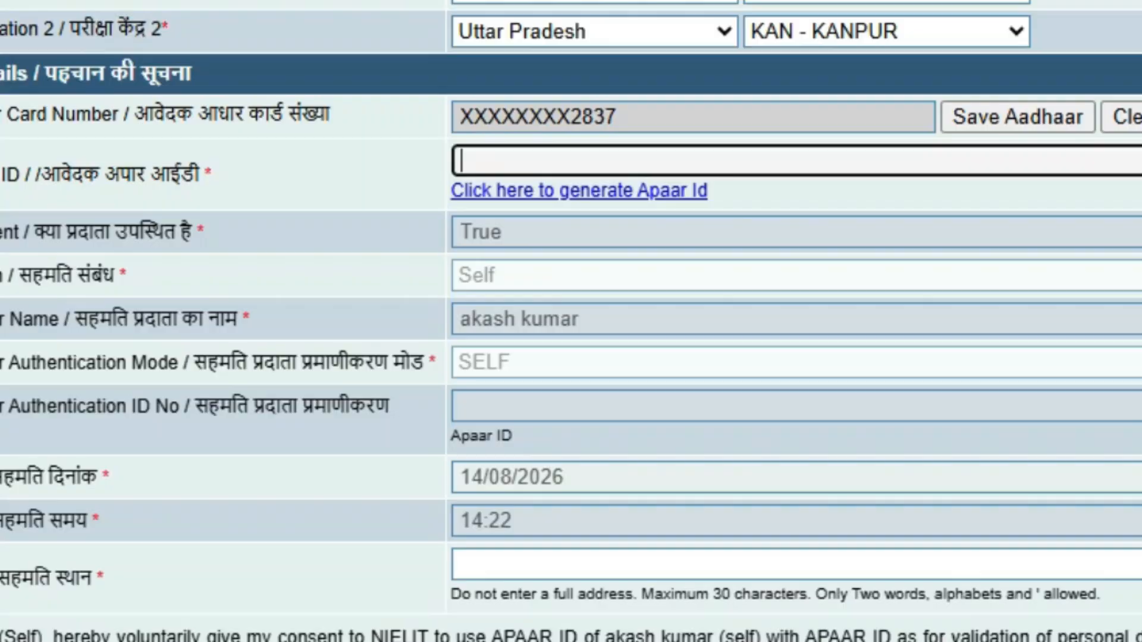
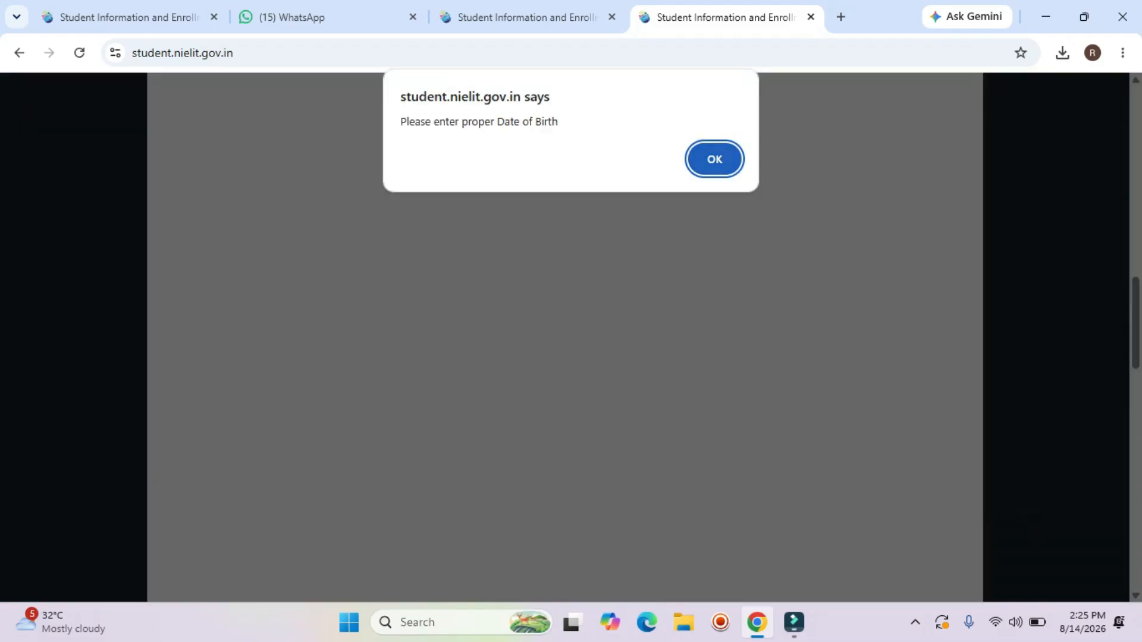
key(Return)
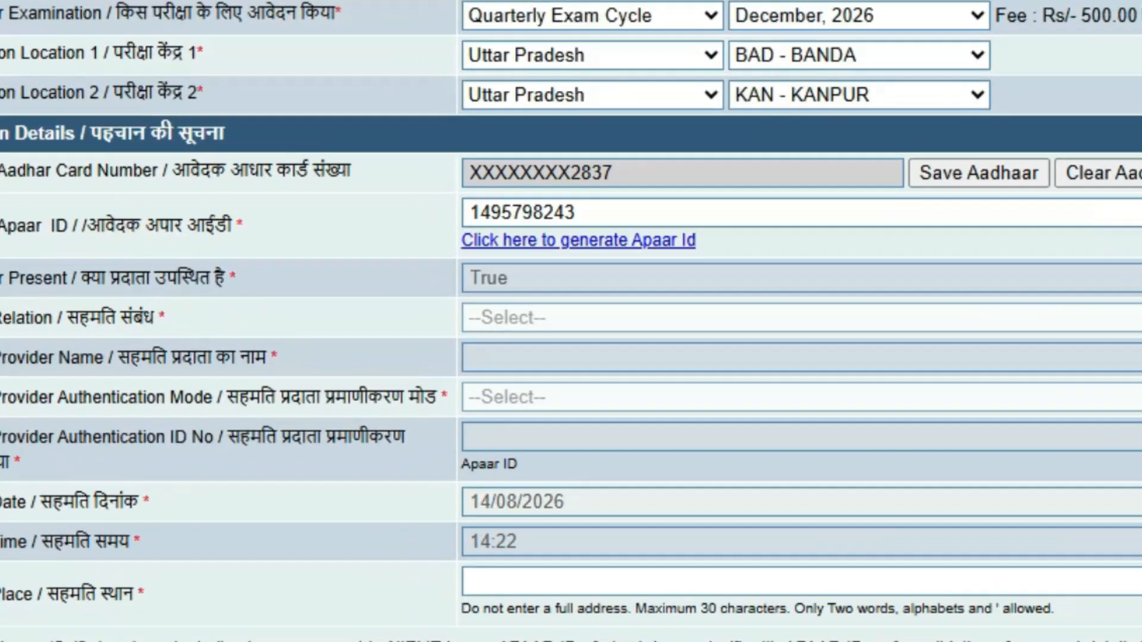
scroll(571, 321, up, 6)
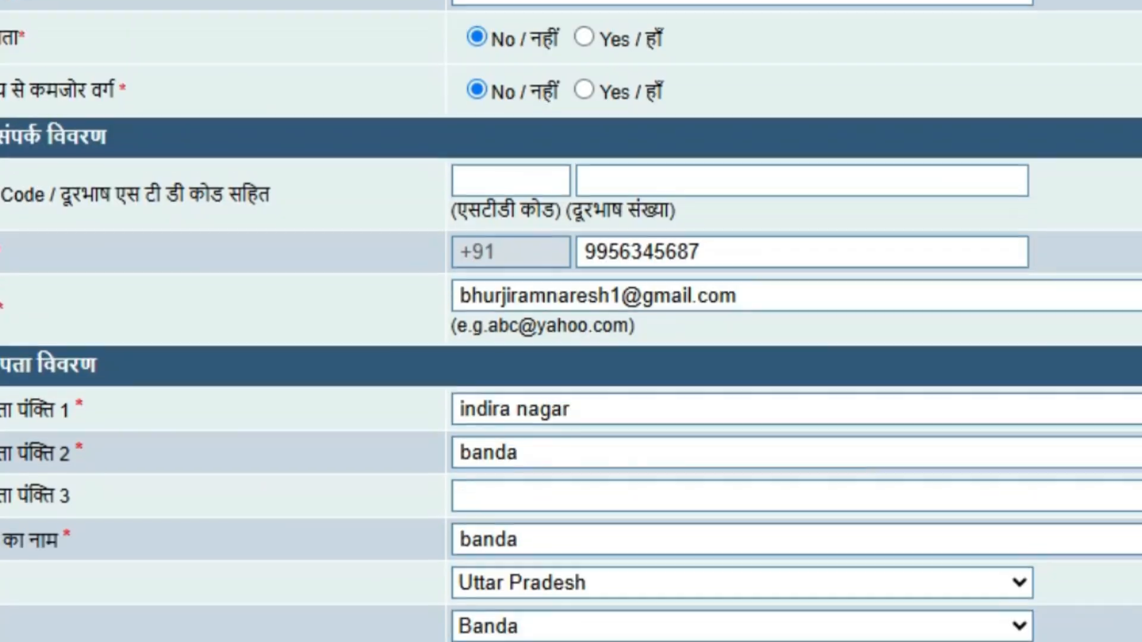
scroll(571, 321, up, 2)
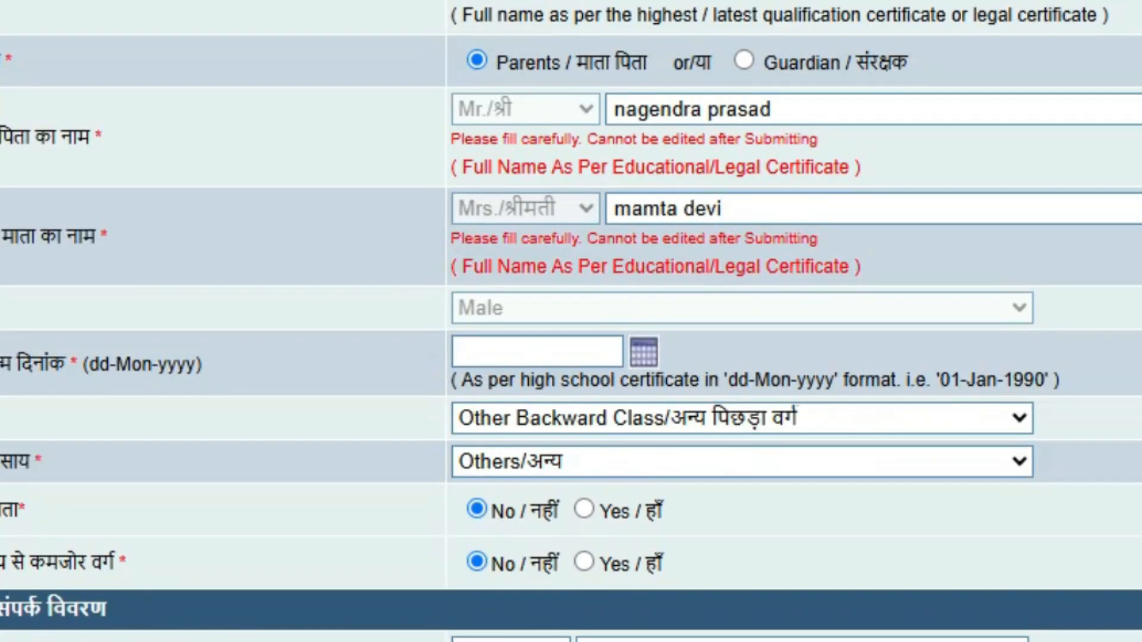
click(537, 352)
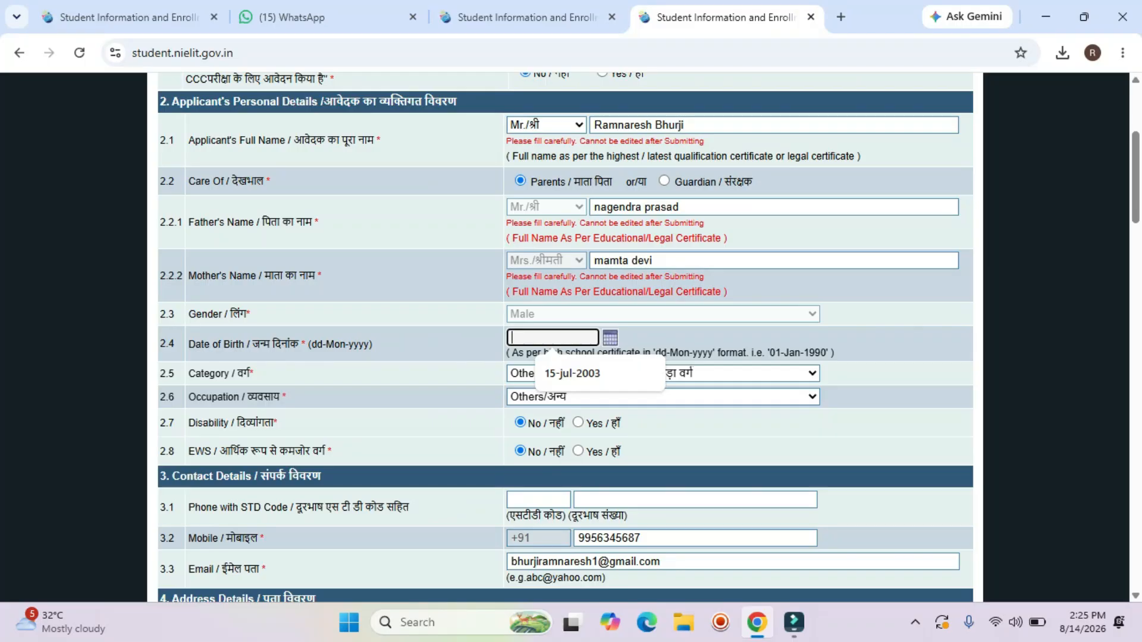
key(Down)
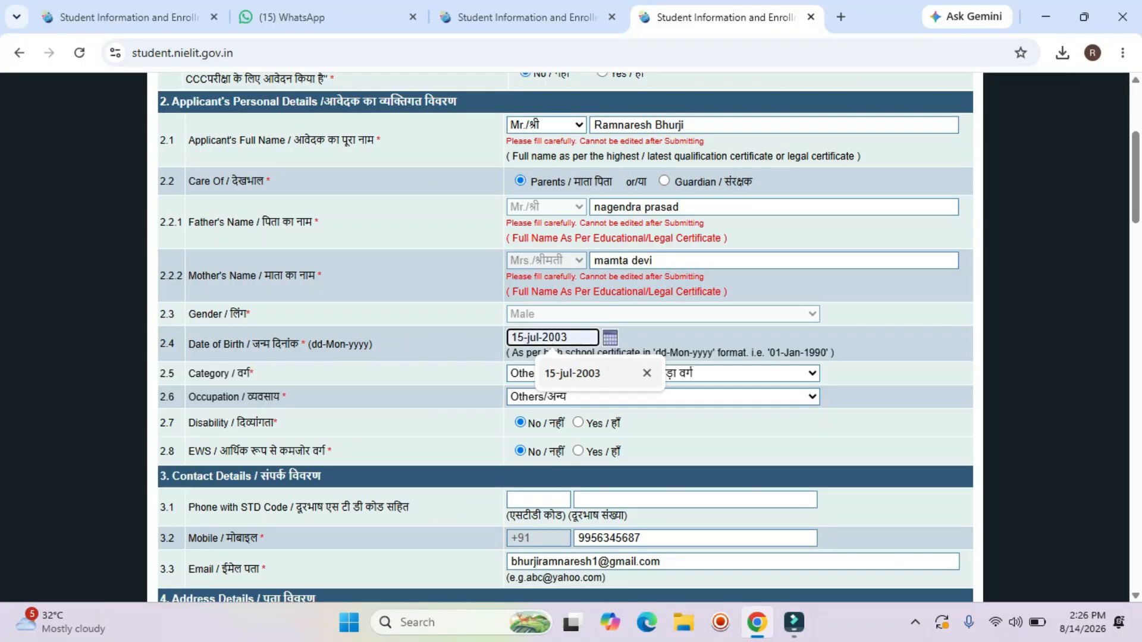
key(Return)
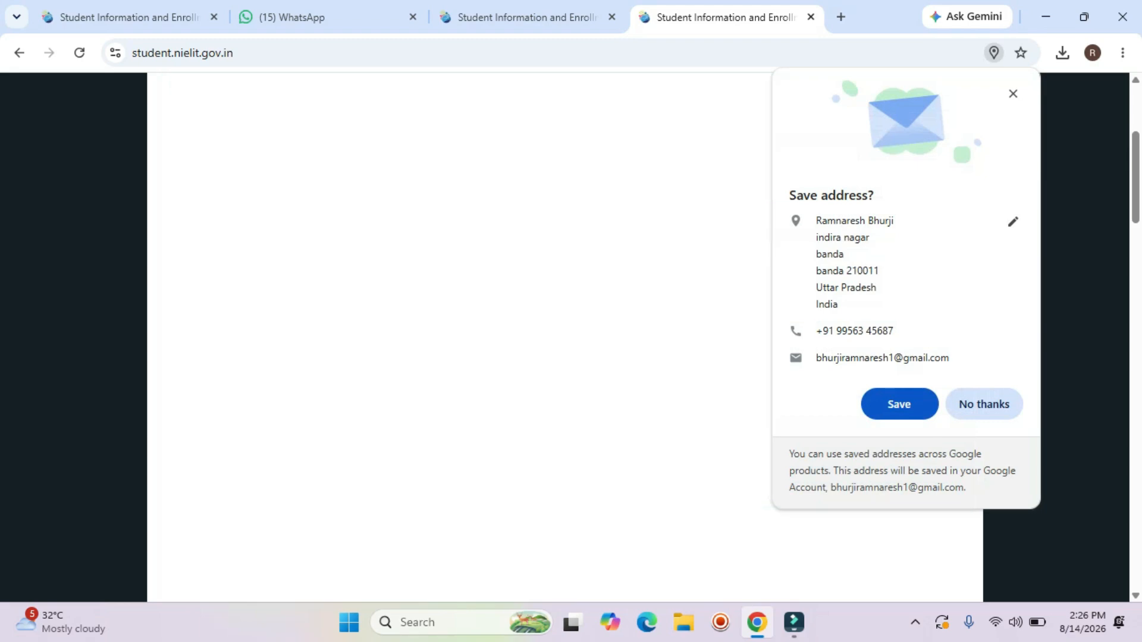
Replace the birth year's last digit with 9 so the date reads 15-jul-2009.
scroll(565, 333, down, 8)
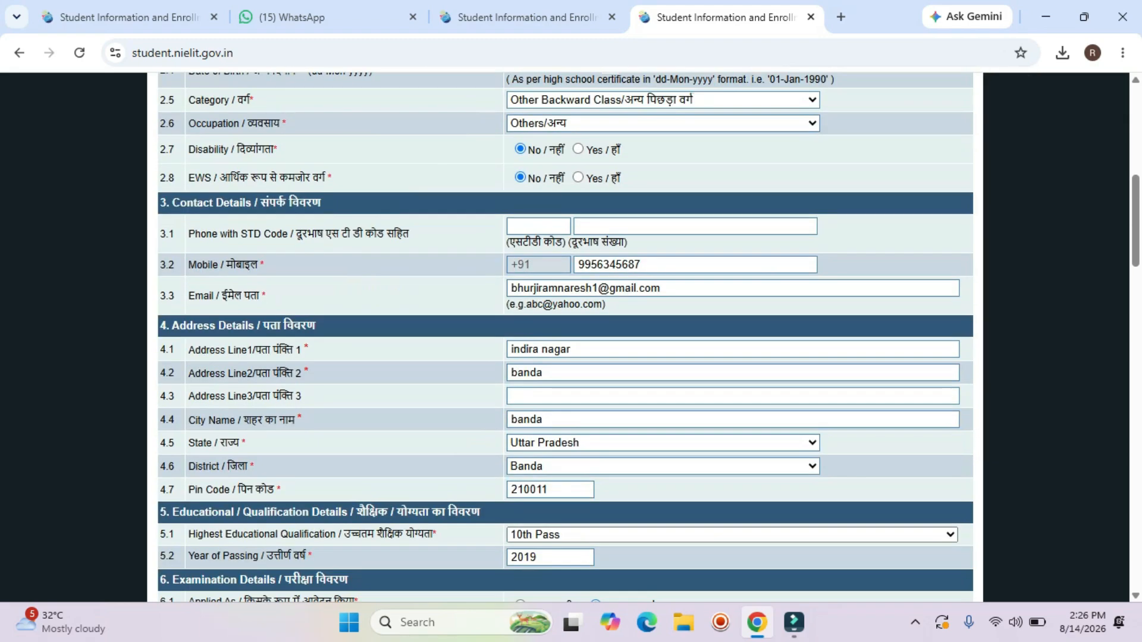
scroll(565, 333, down, 5)
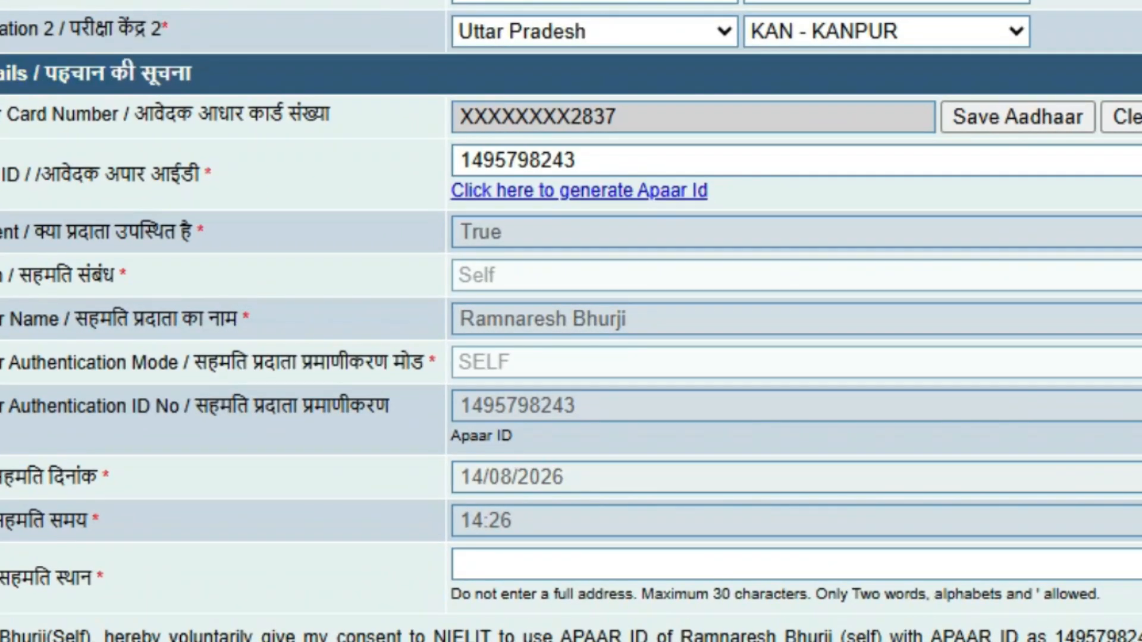
scroll(571, 321, up, 20)
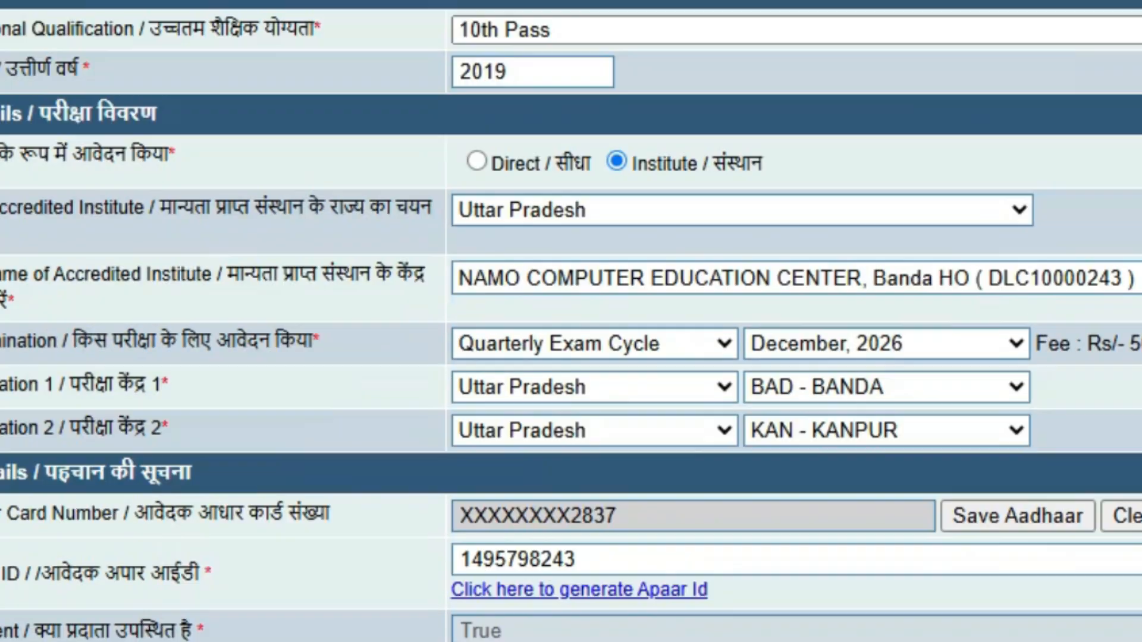
scroll(572, 321, up, 4)
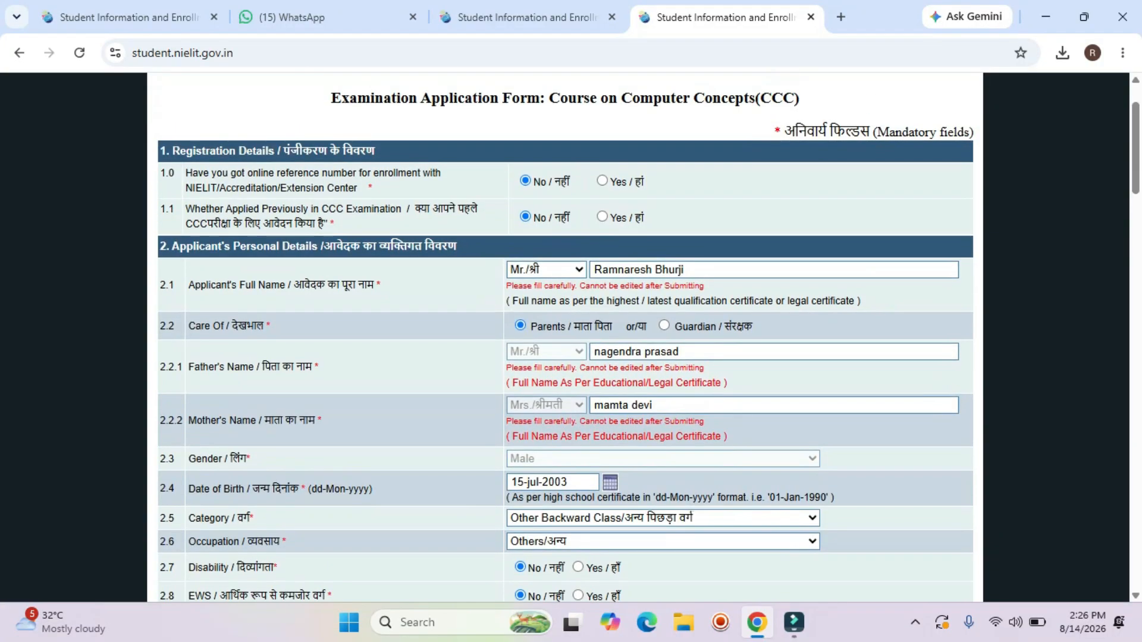
scroll(571, 321, down, 1)
drag(569, 399, 561, 398)
text(9)
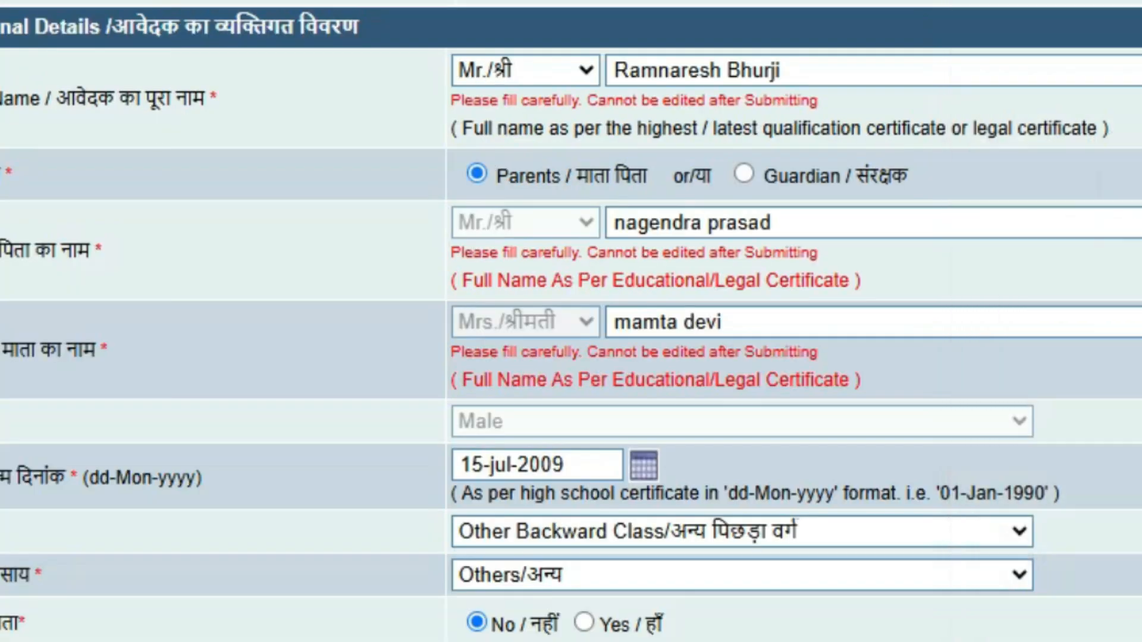
scroll(565, 333, down, 10)
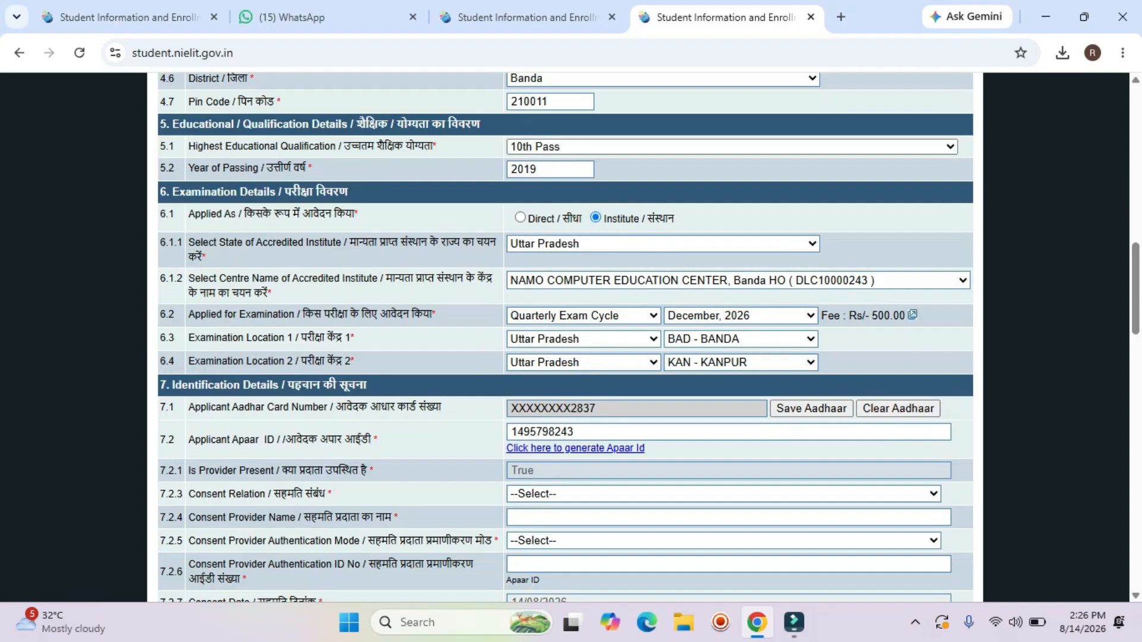
scroll(565, 333, down, 3)
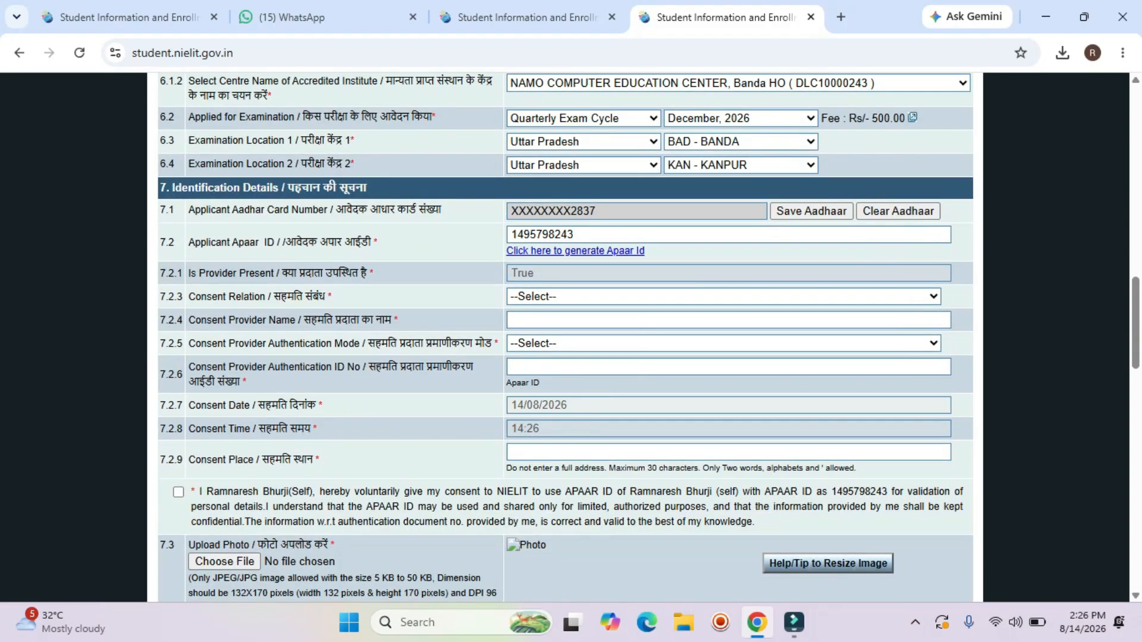
Choose Father as the consent relation.
click(723, 296)
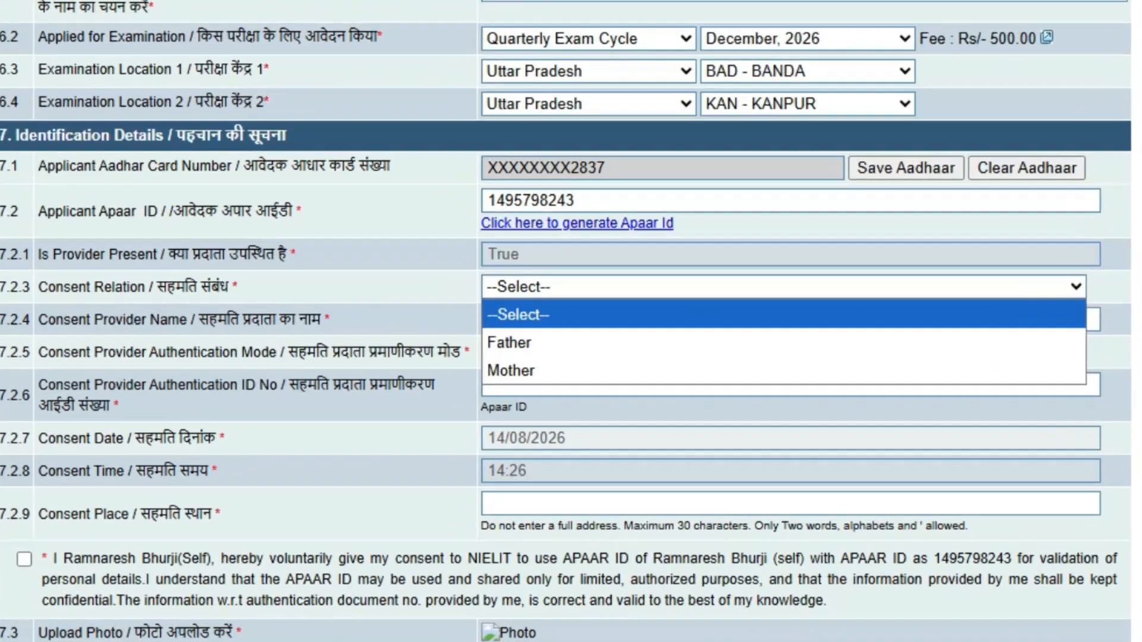
key(Escape)
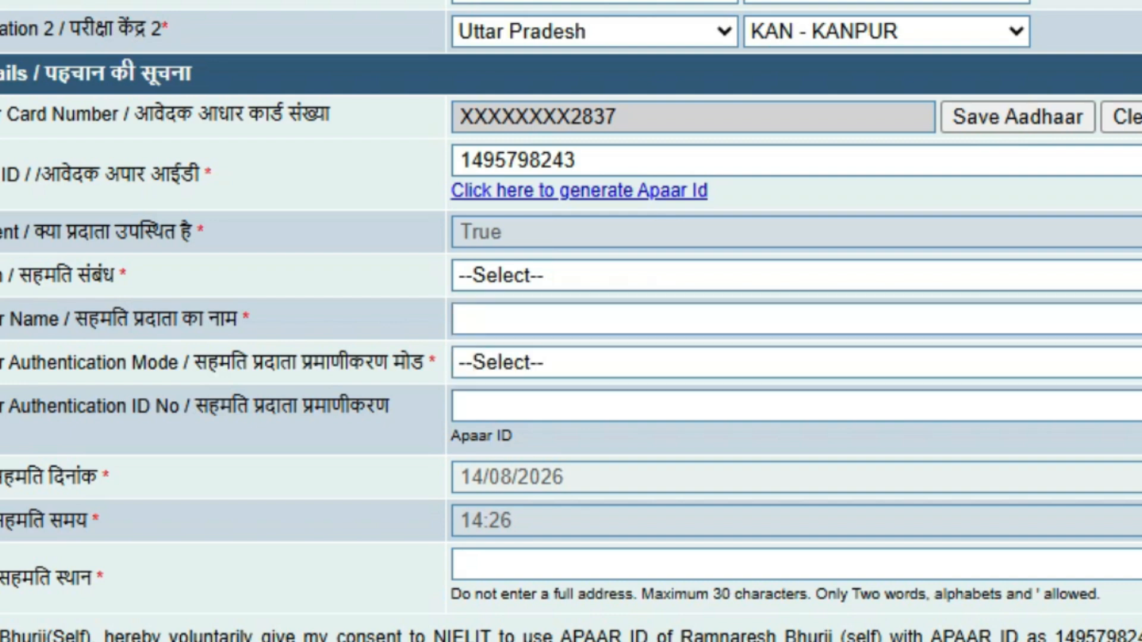
drag(8, 275, 127, 275)
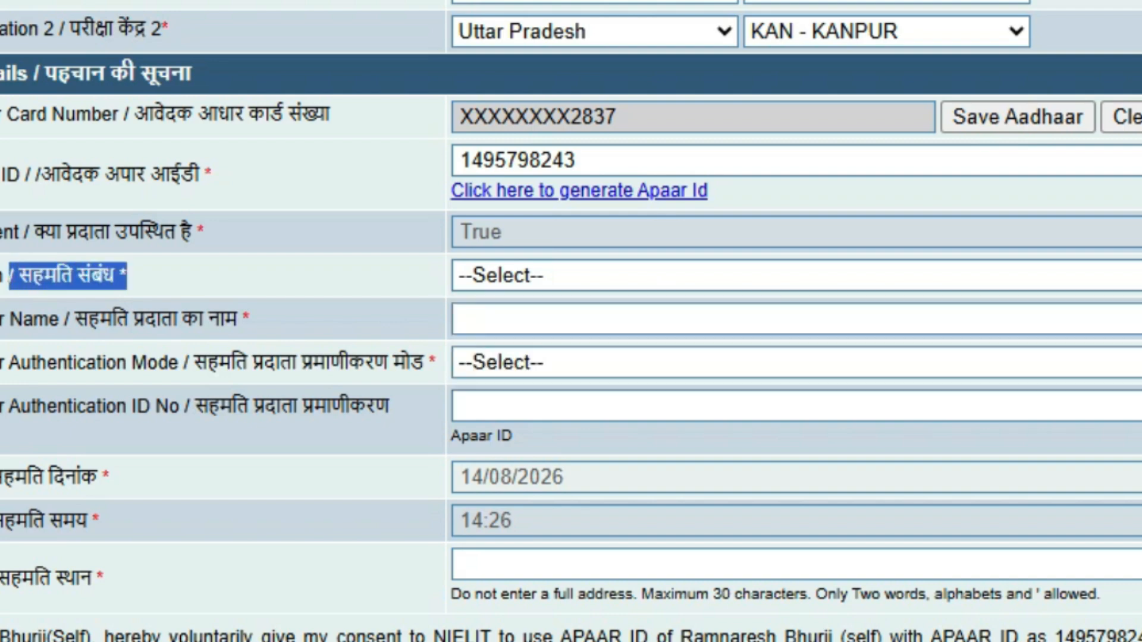
click(797, 275)
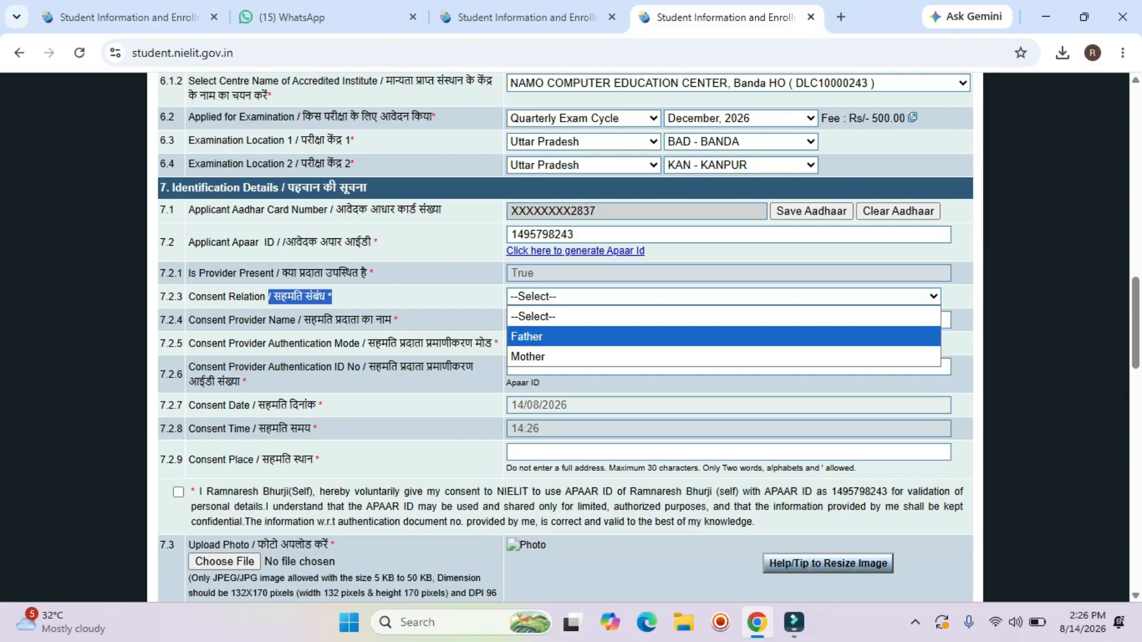
key(Return)
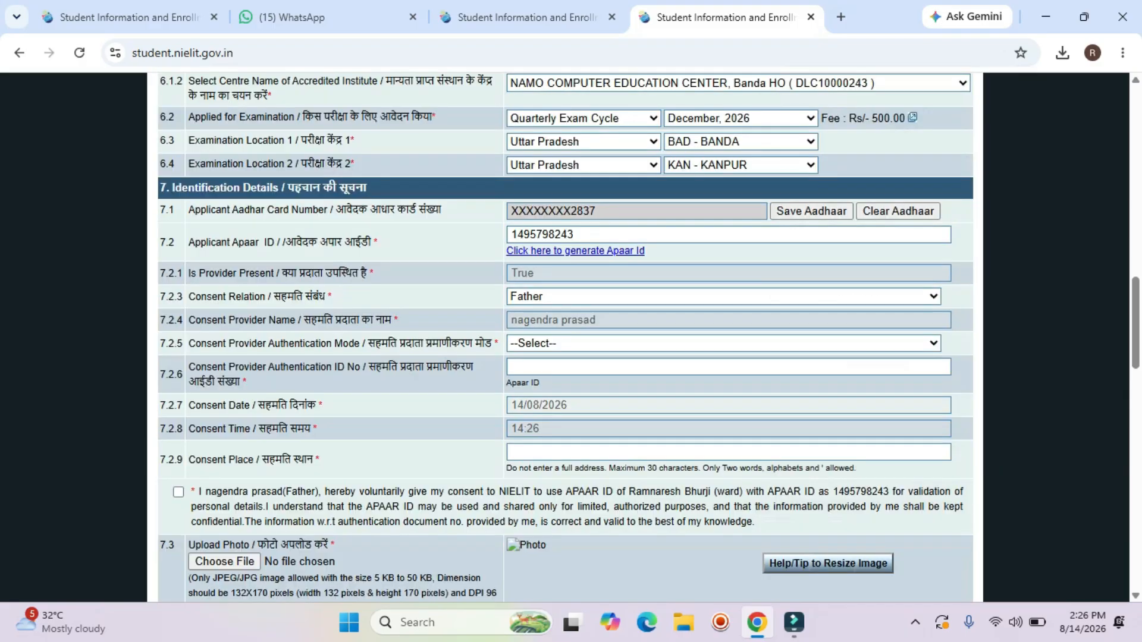
Browse the authentication mode list unchanged and select the auto-filled consent provider name.
scroll(565, 338, down, 1)
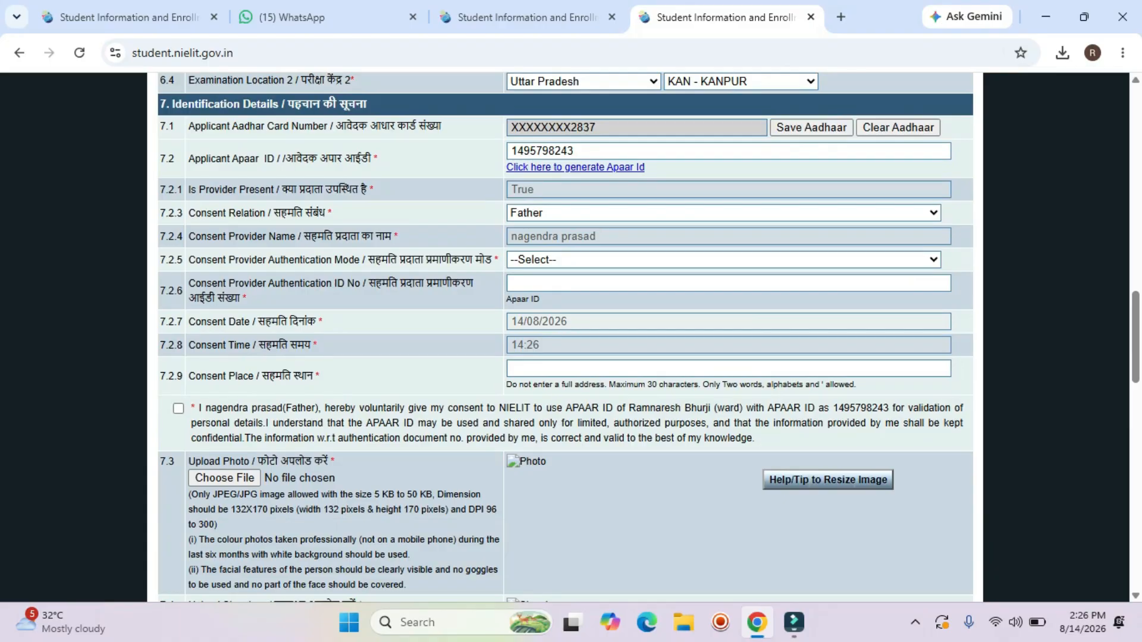
drag(510, 236, 596, 237)
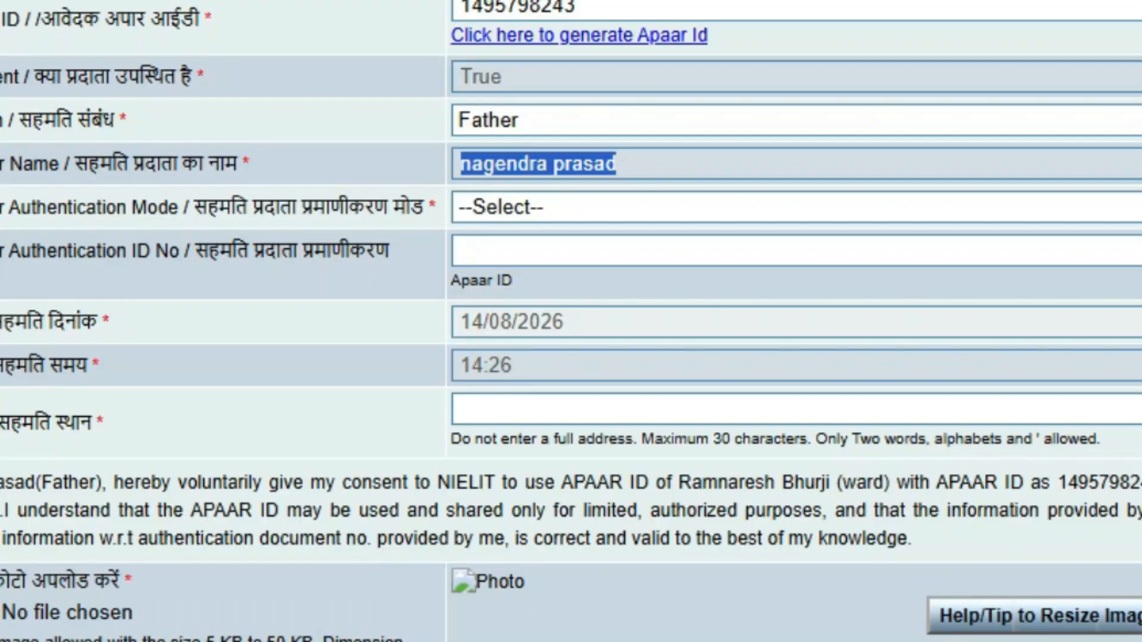
click(797, 207)
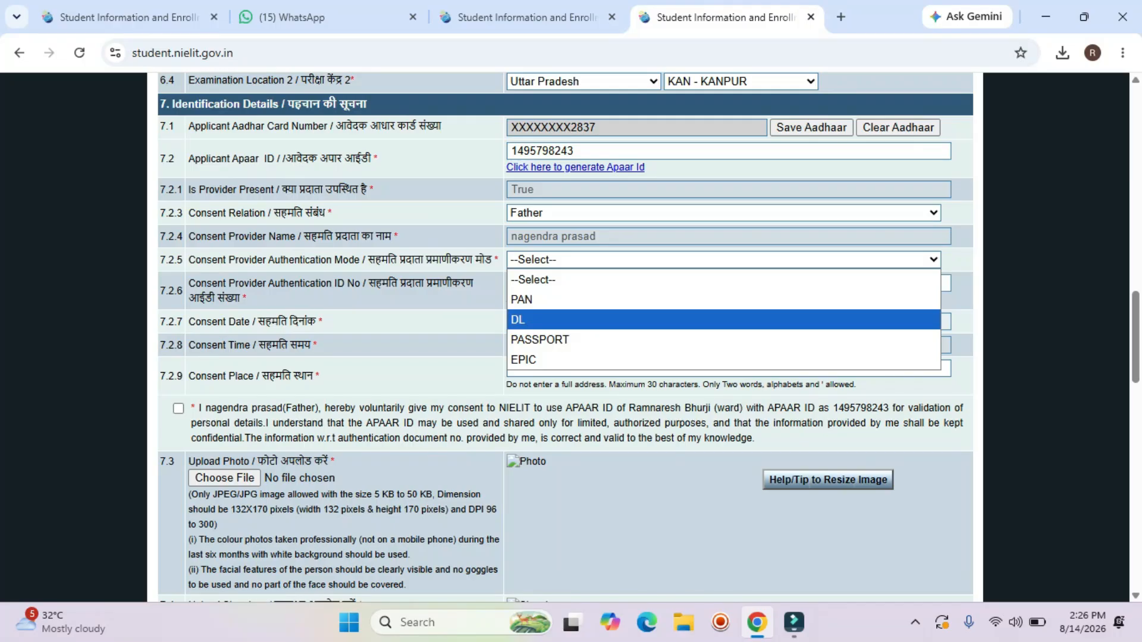
key(Down)
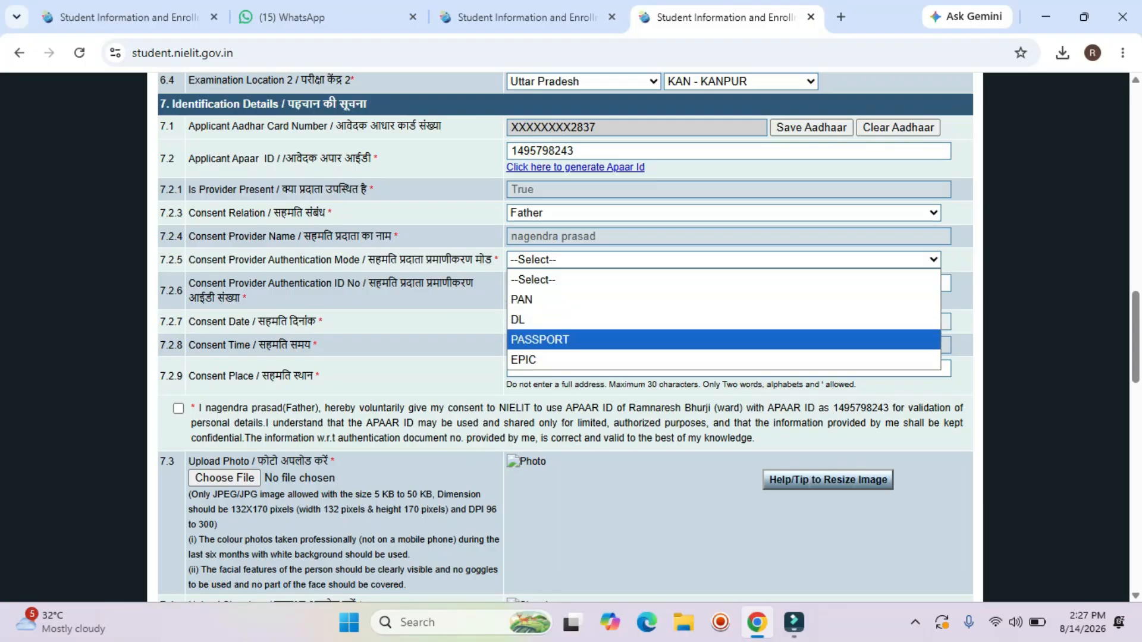
click(595, 261)
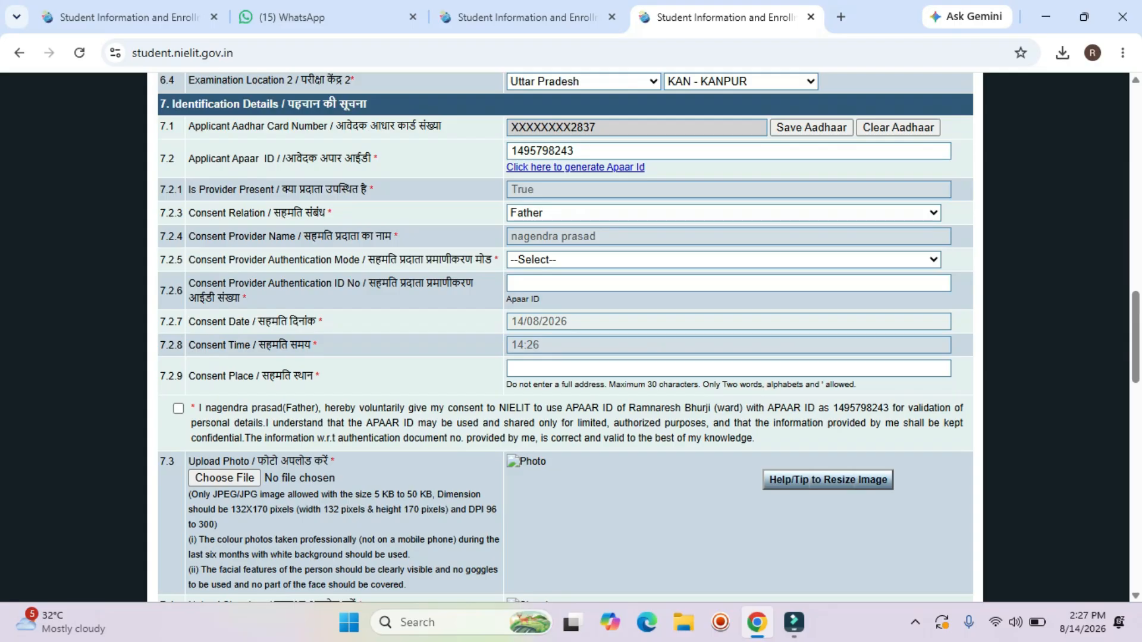
drag(596, 236, 510, 236)
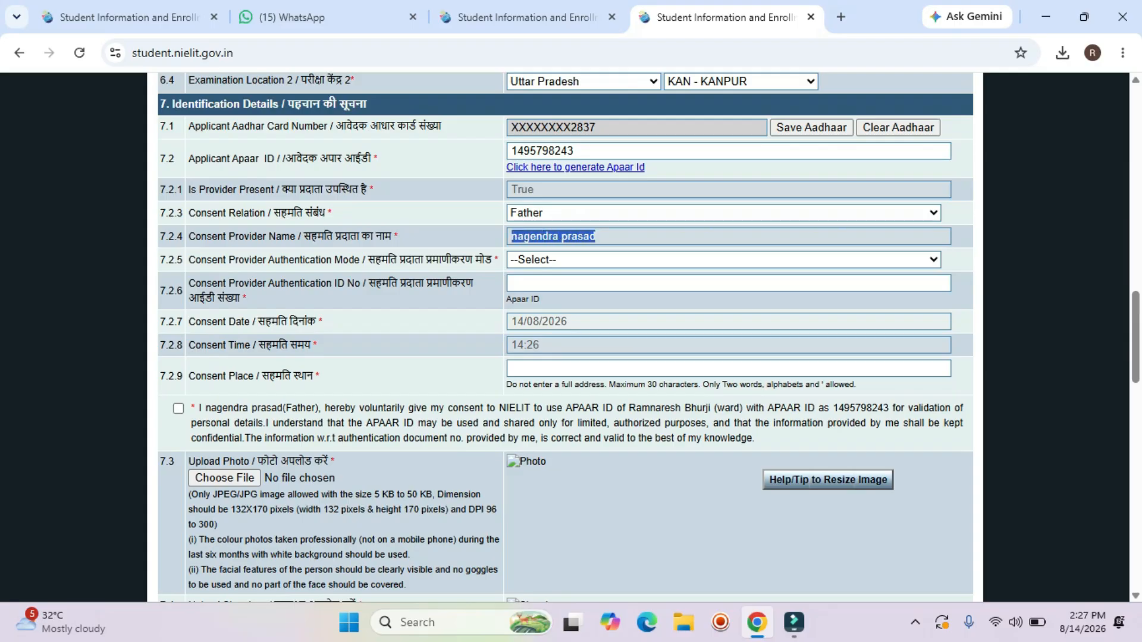
scroll(565, 333, up, 10)
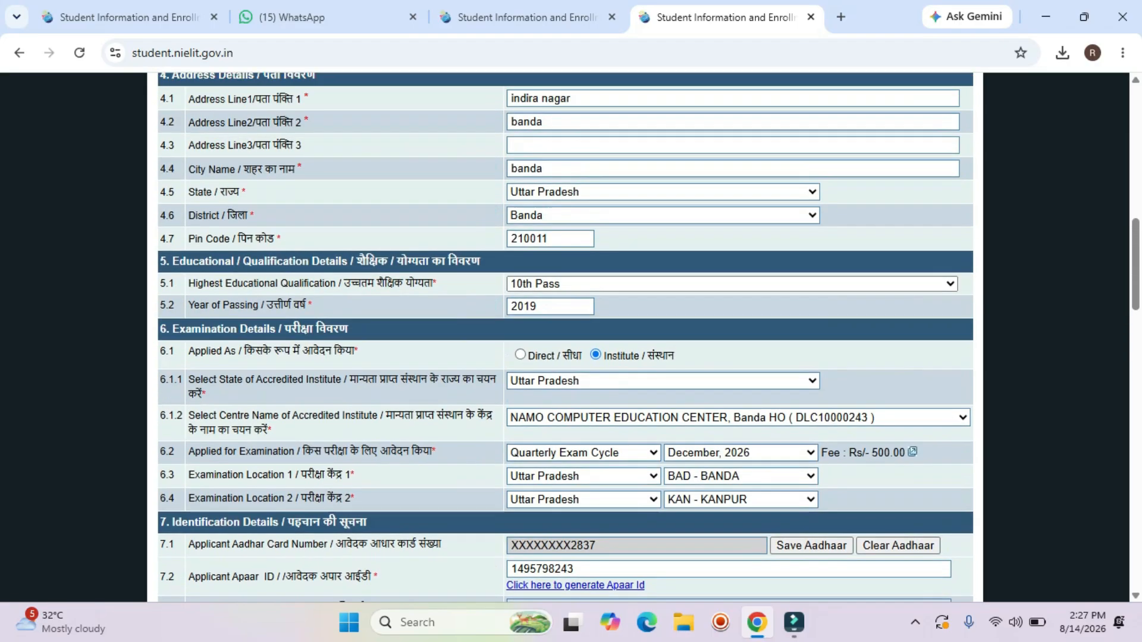
scroll(566, 333, up, 6)
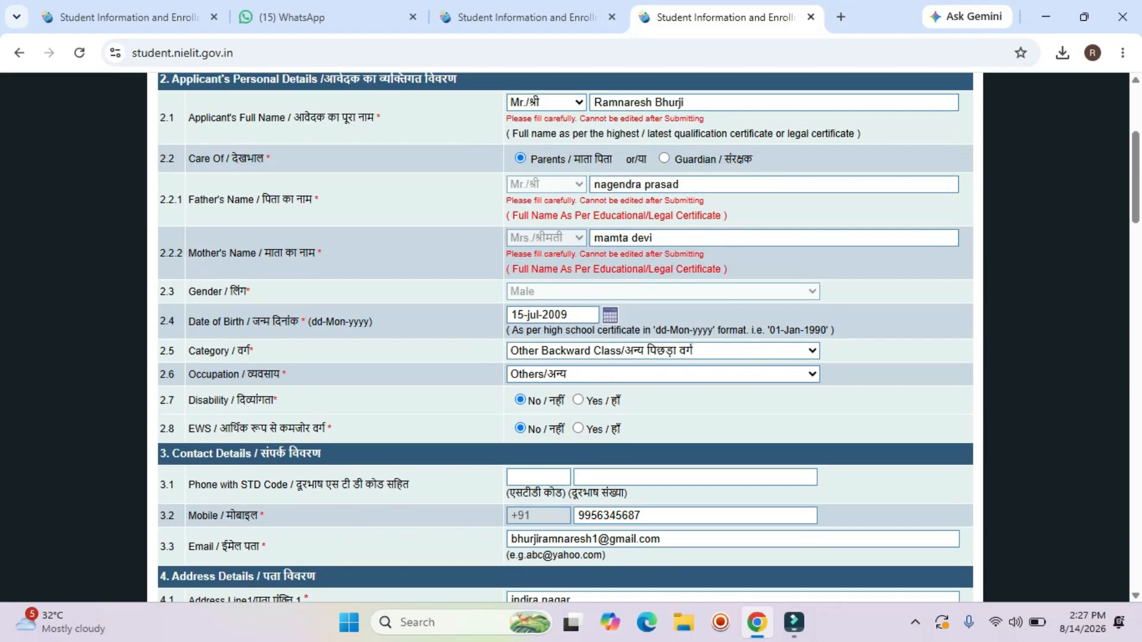
scroll(565, 334, down, 15)
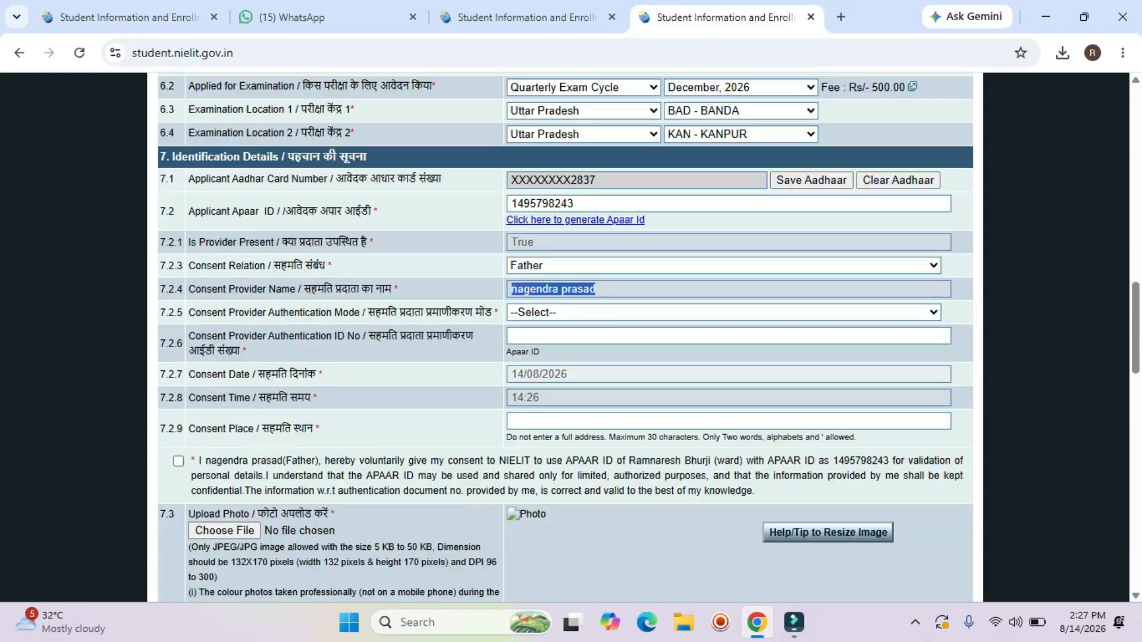
scroll(565, 333, down, 1)
click(601, 237)
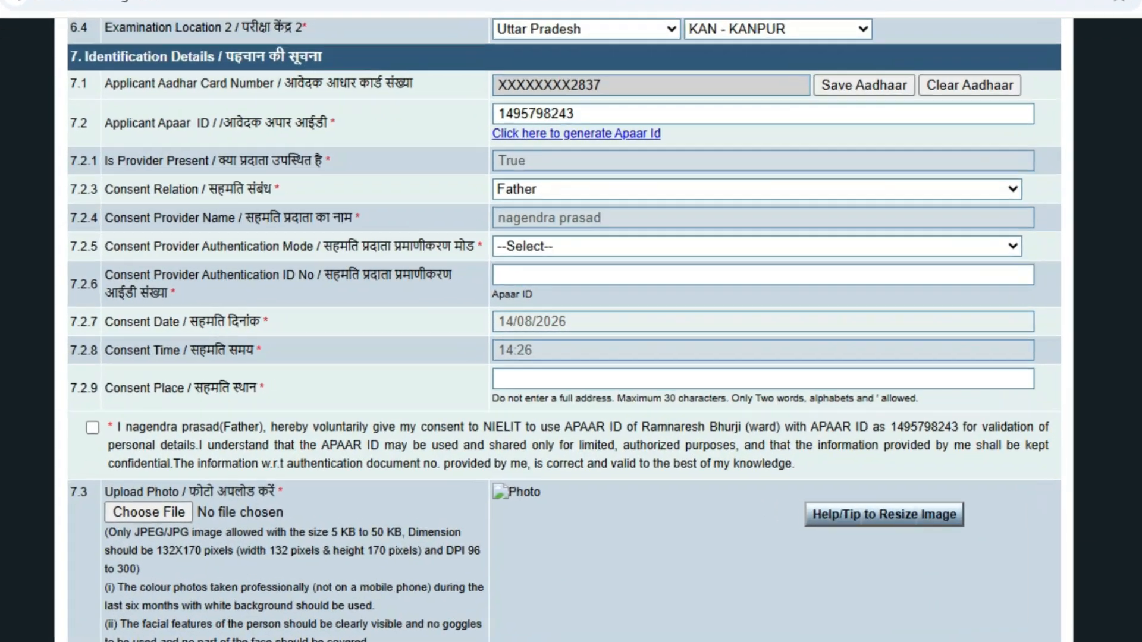
drag(597, 237, 511, 236)
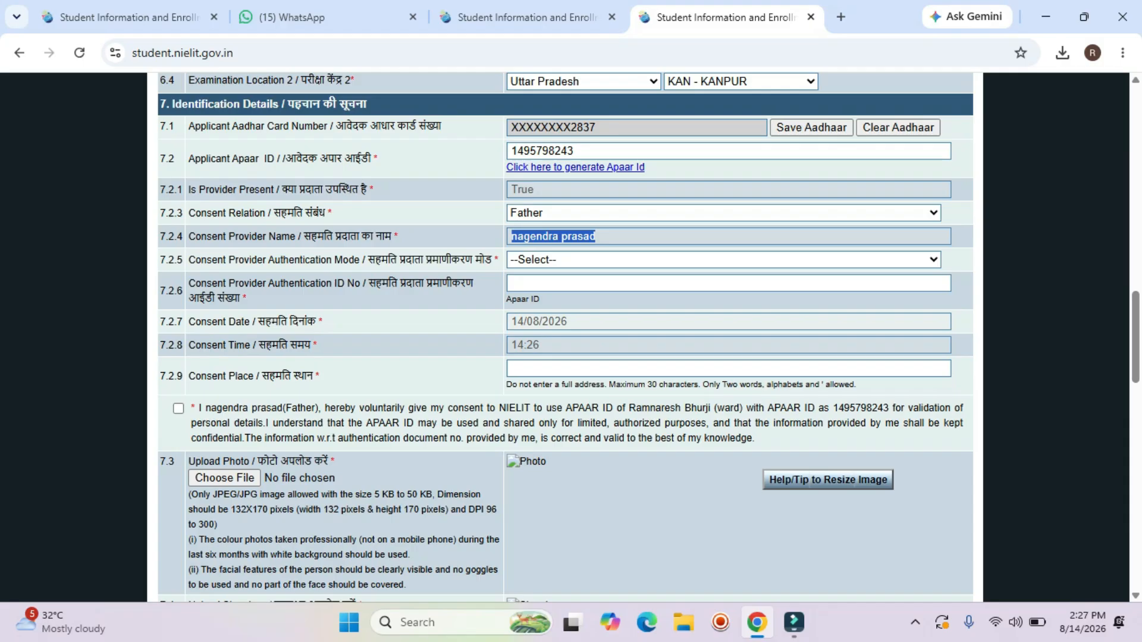
click(597, 236)
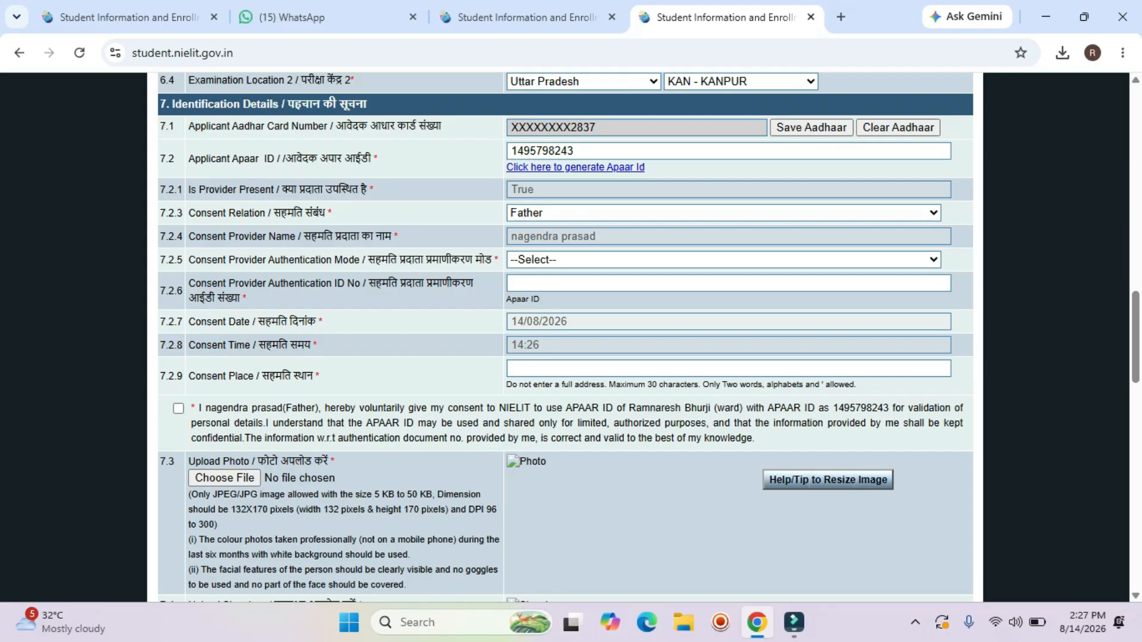
Set authentication mode to PASSPORT and start typing 'banda' as the consent place.
click(723, 259)
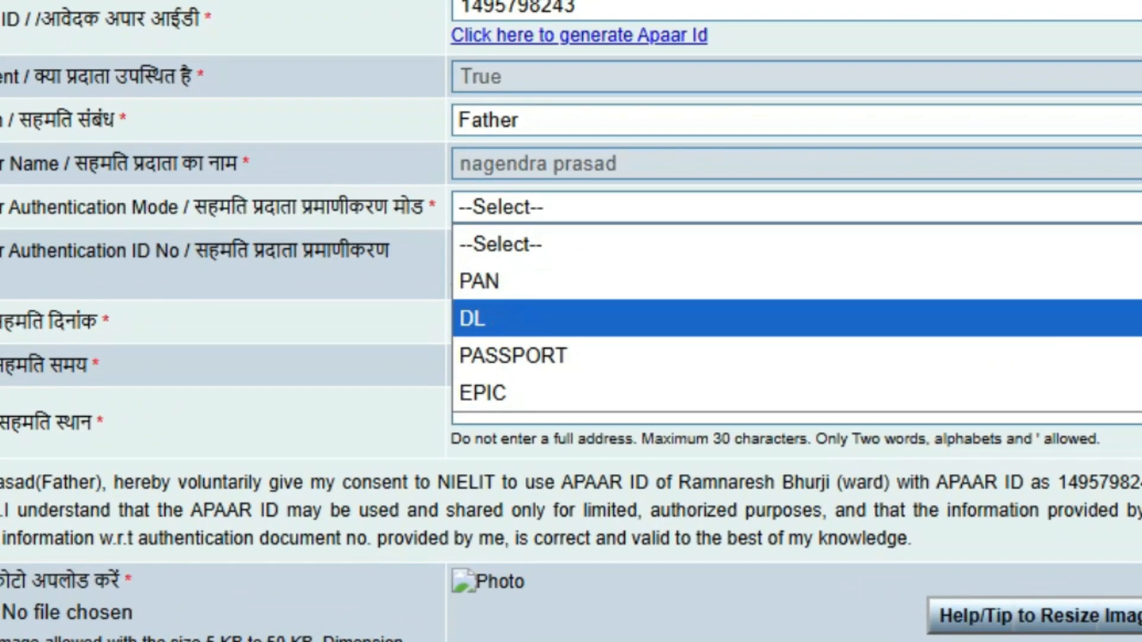
click(797, 355)
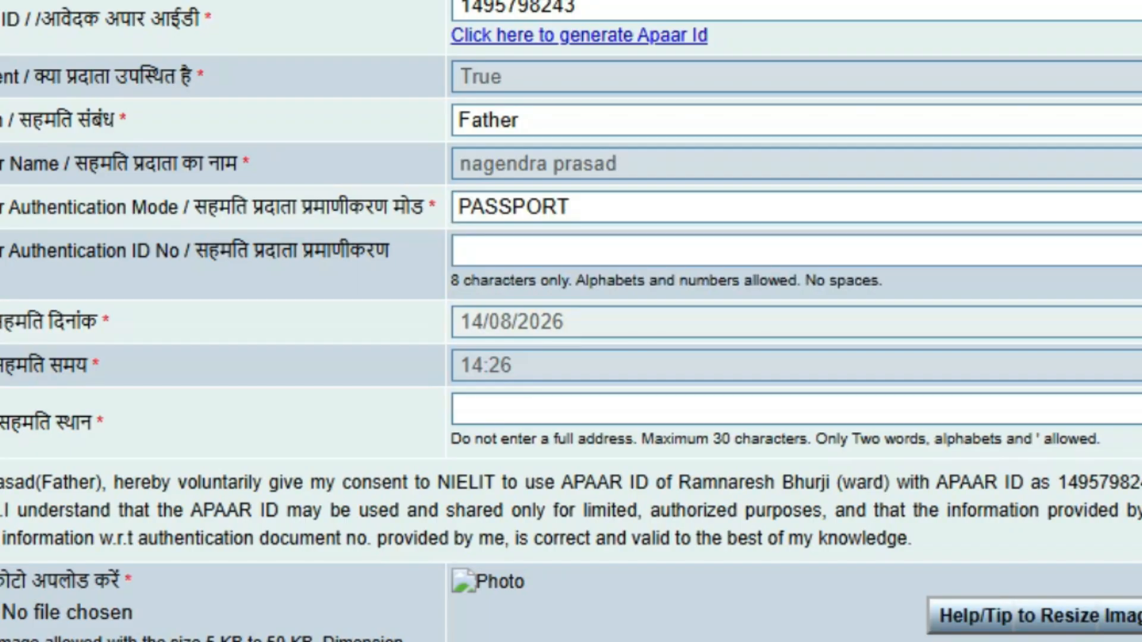
click(797, 251)
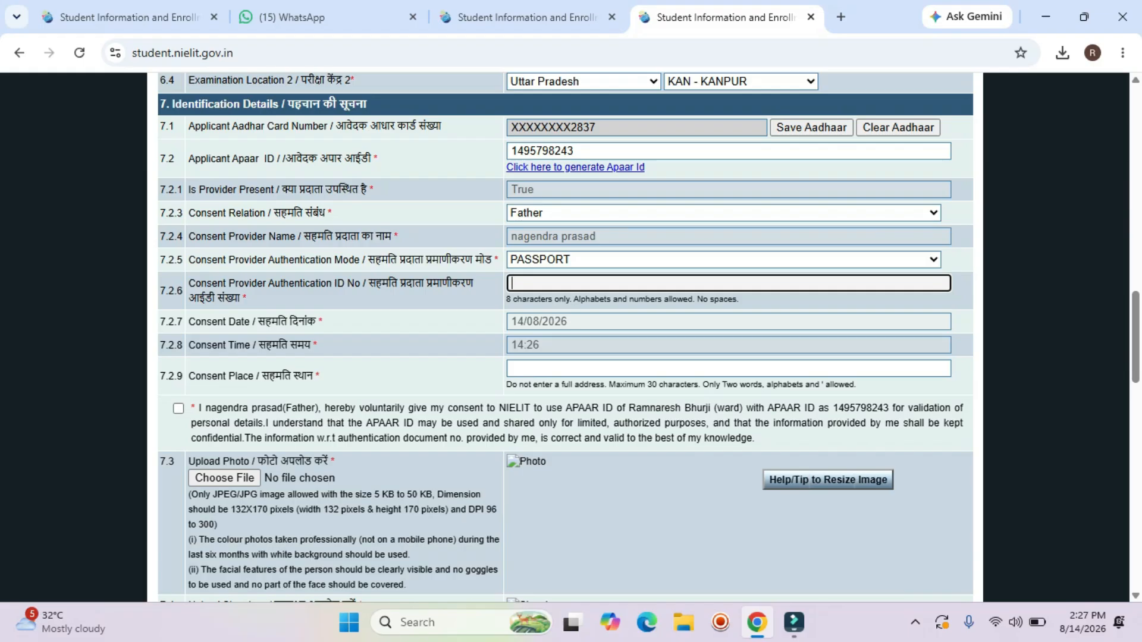
click(729, 368)
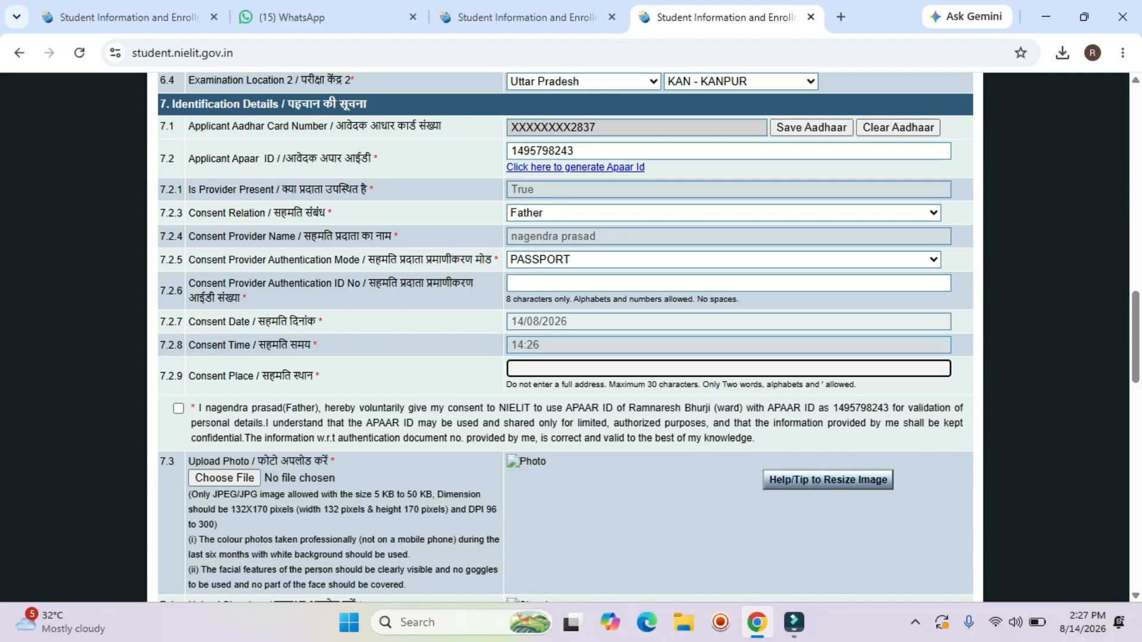
text(banda)
scroll(565, 337, up, 20)
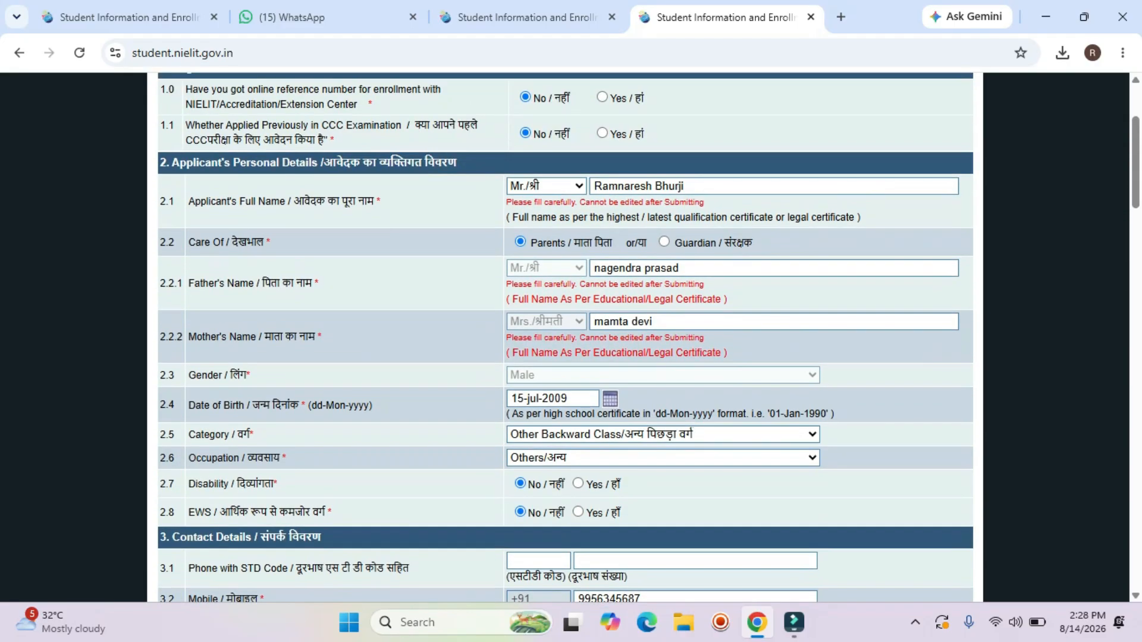
double_click(568, 398)
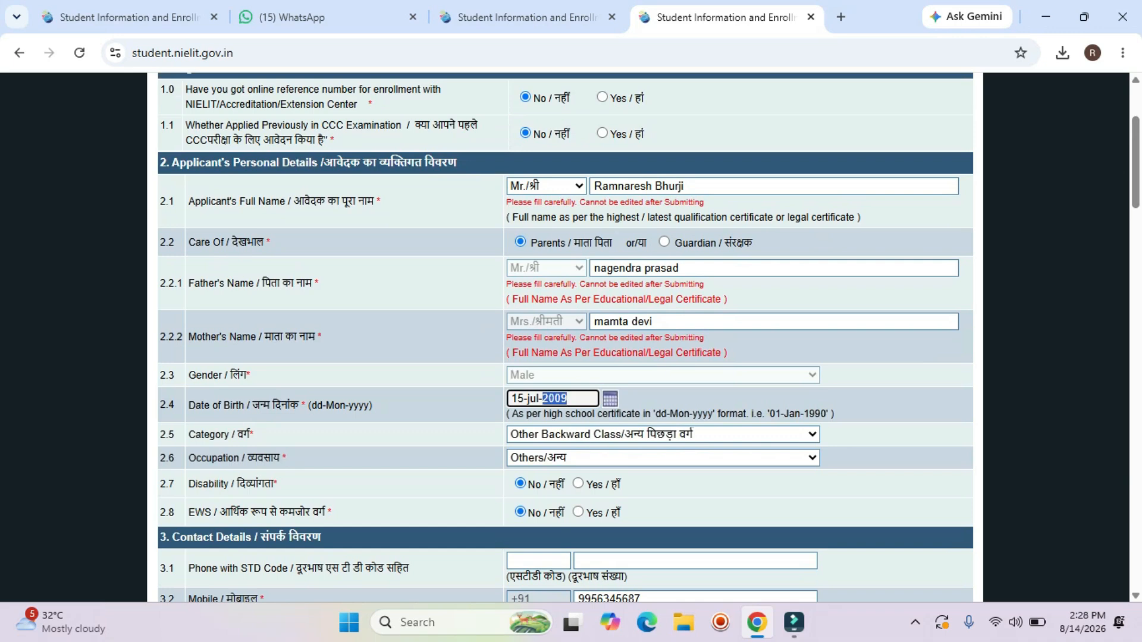
click(568, 398)
double_click(568, 398)
click(568, 398)
key(BackSpace)
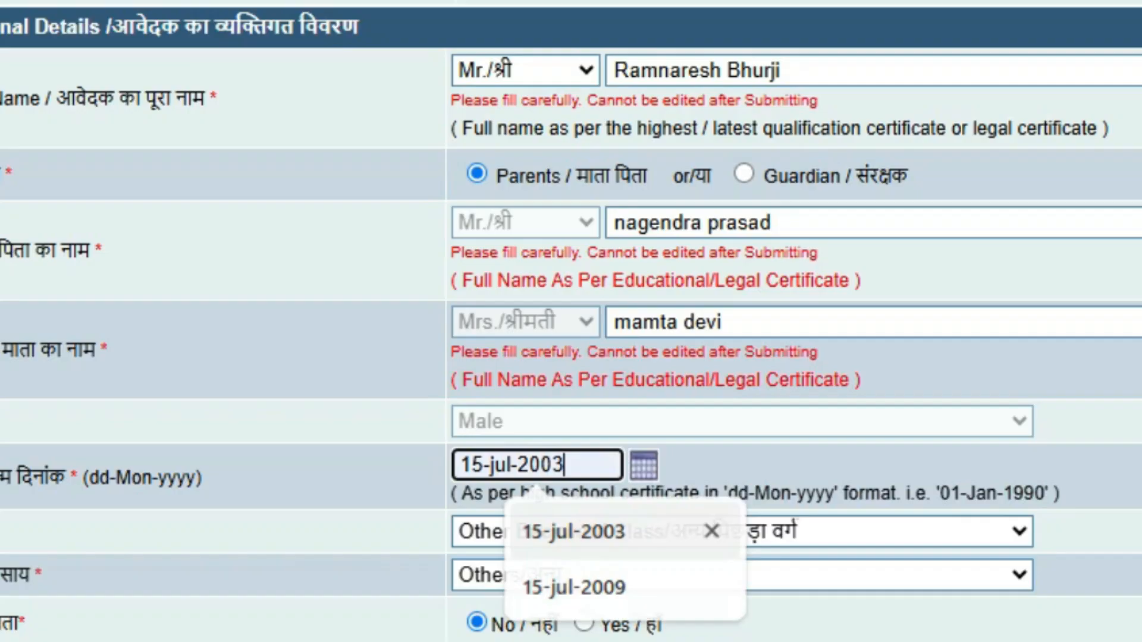
click(572, 434)
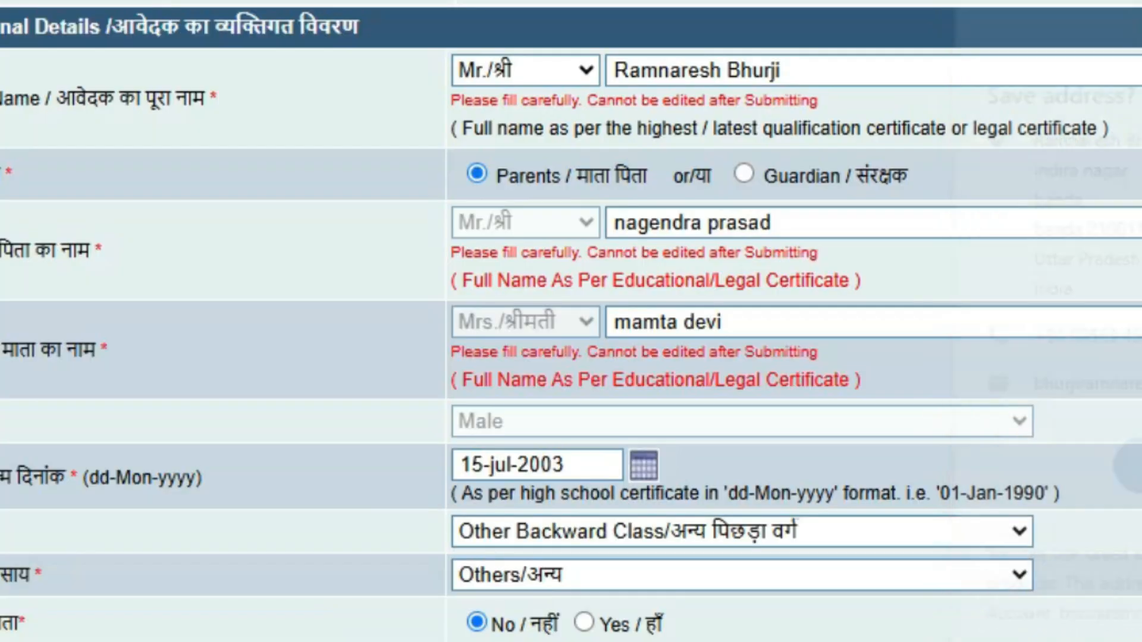
Accept the 'banda' suggestion as consent place and tick the APAAR ID consent declaration.
scroll(571, 321, down, 11)
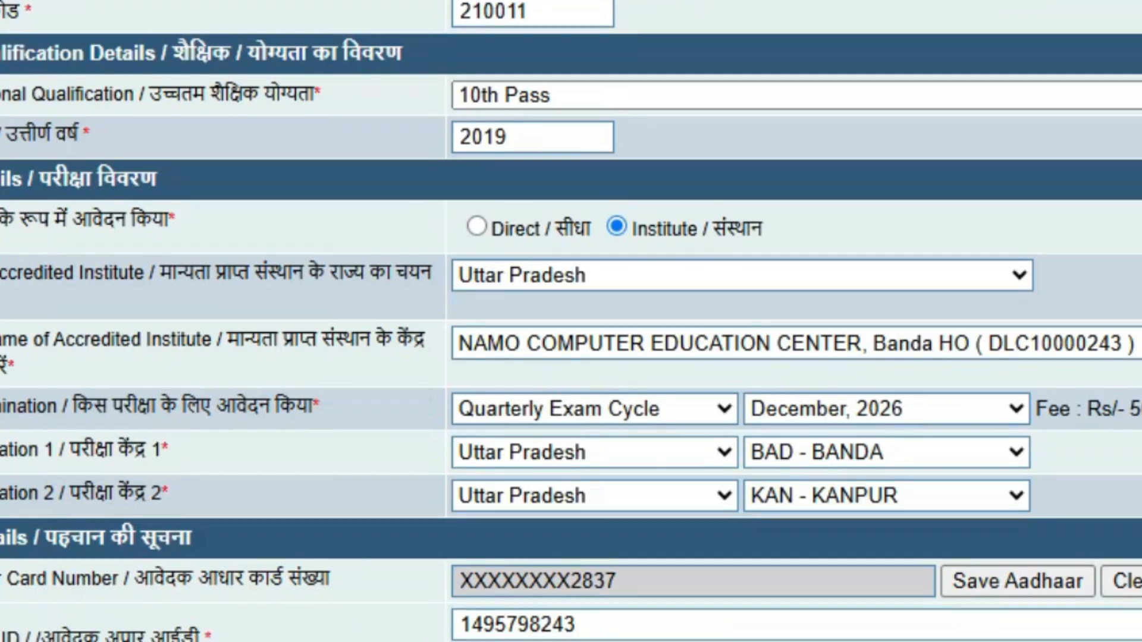
scroll(571, 321, down, 2)
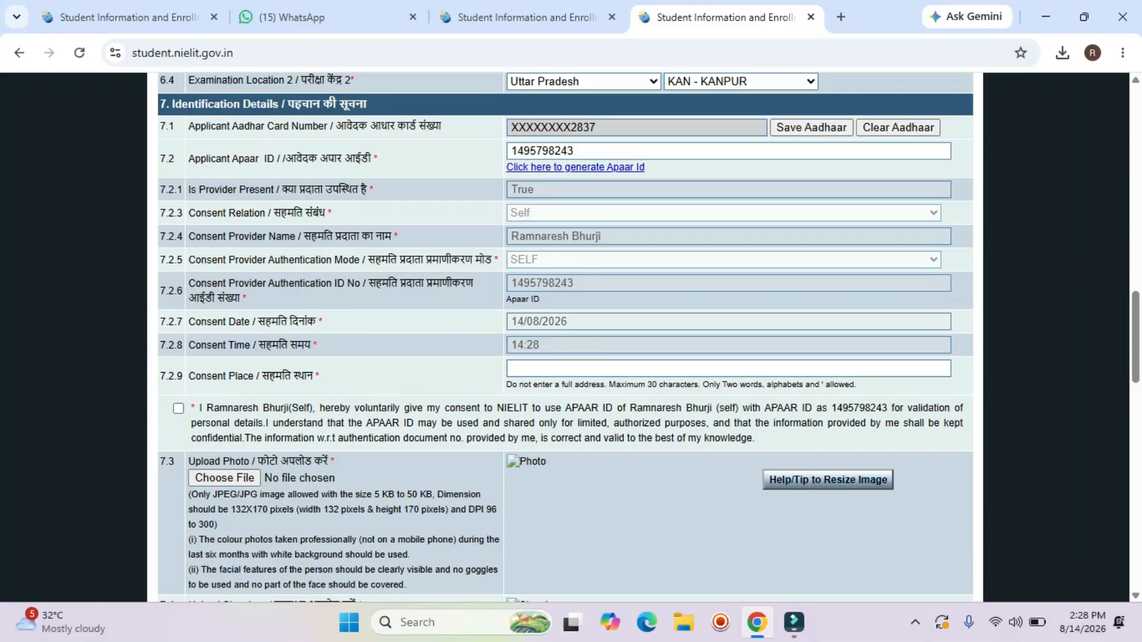
scroll(654, 333, down, 1)
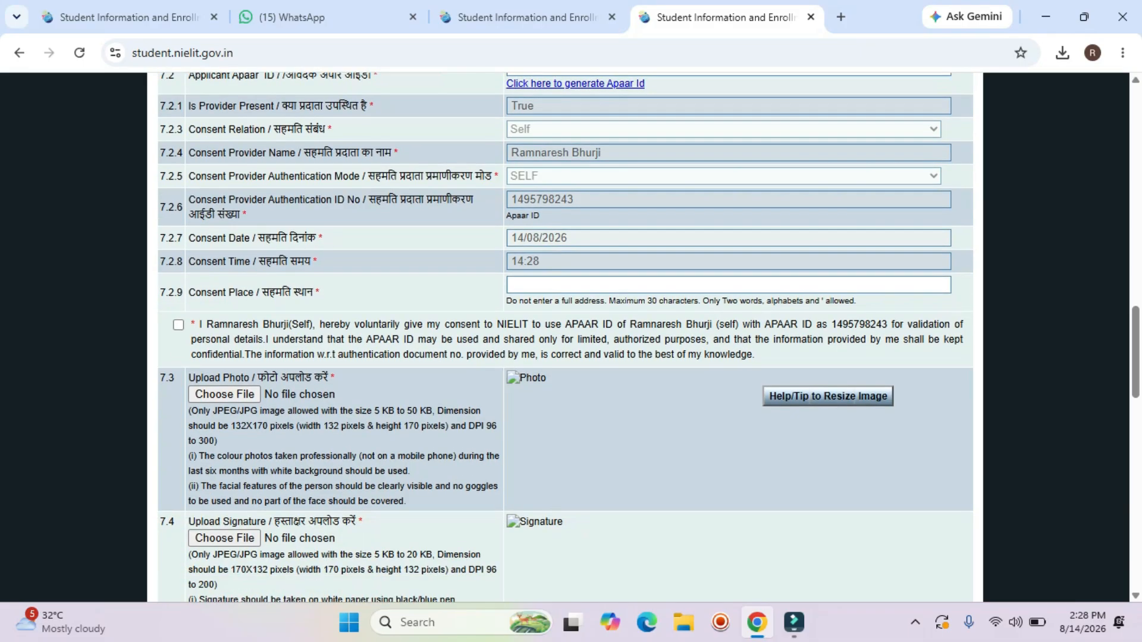
click(654, 285)
click(648, 322)
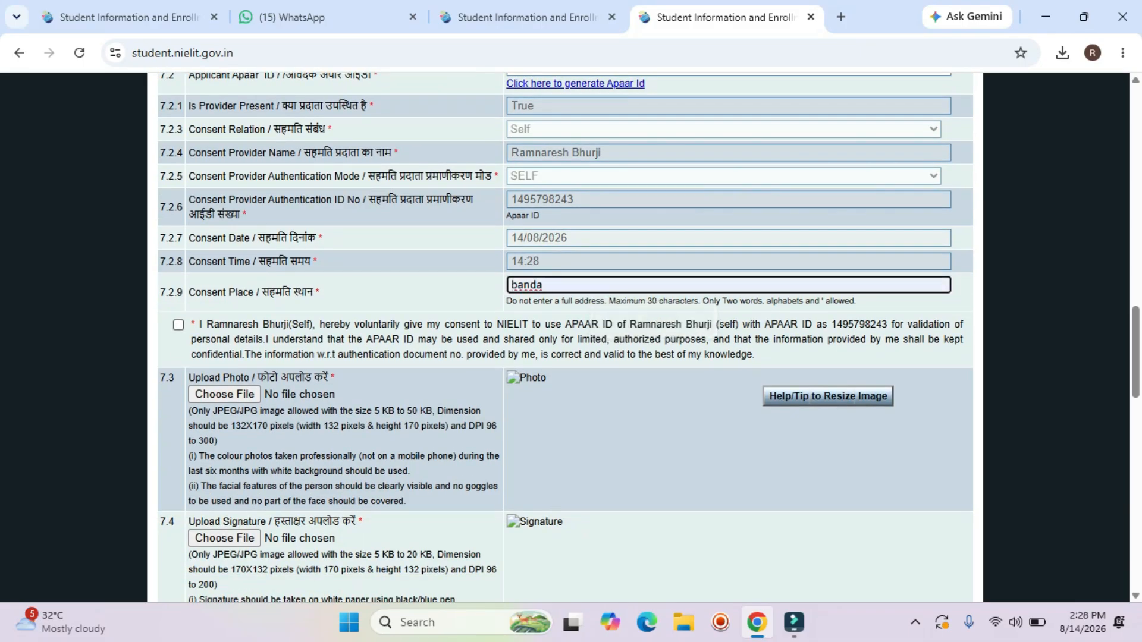
click(178, 324)
scroll(565, 333, down, 4)
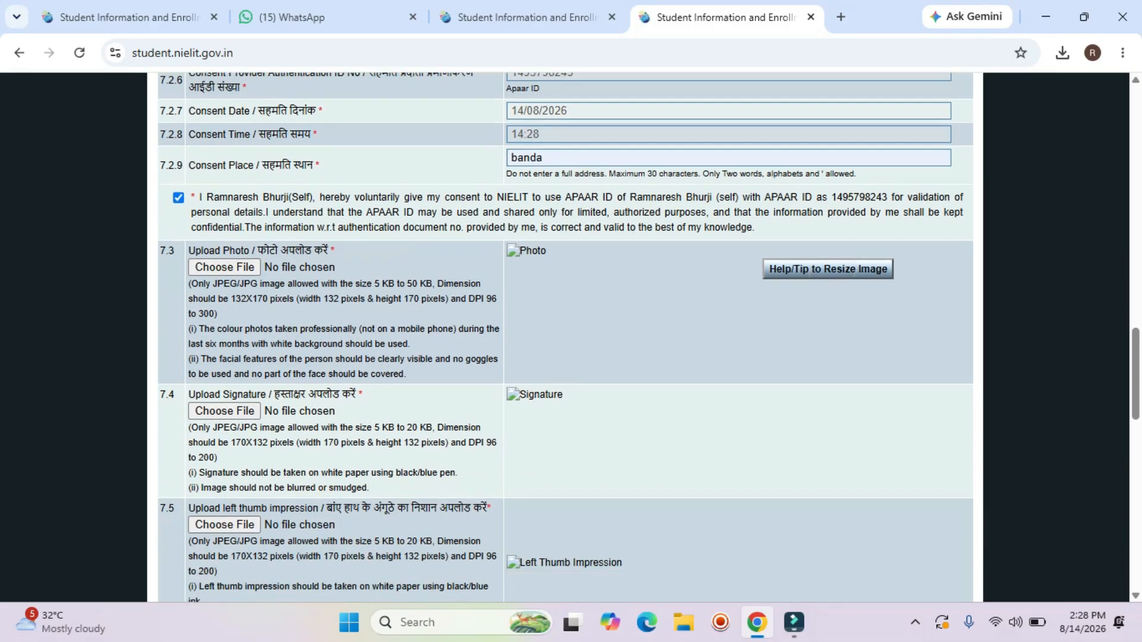
scroll(565, 333, up, 3)
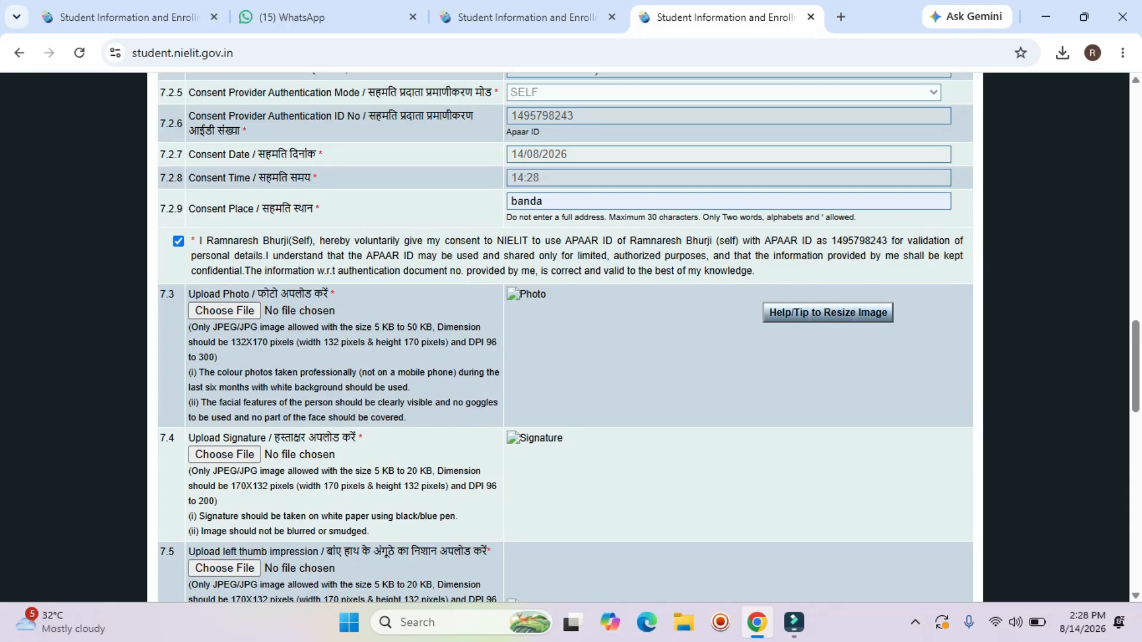
scroll(565, 333, down, 3)
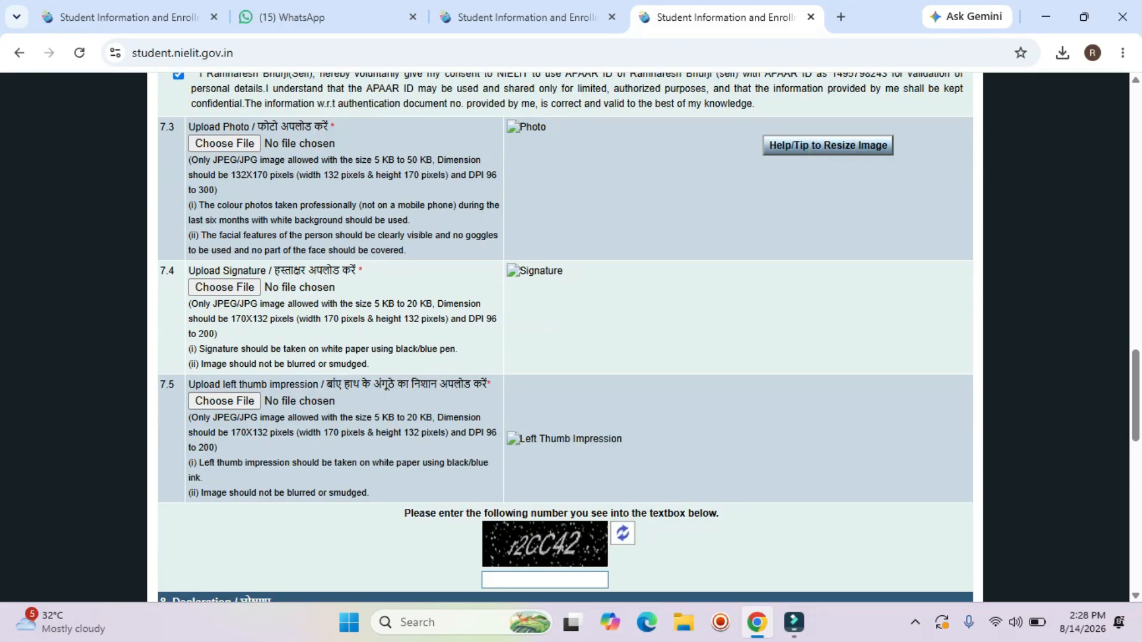
scroll(565, 333, up, 3)
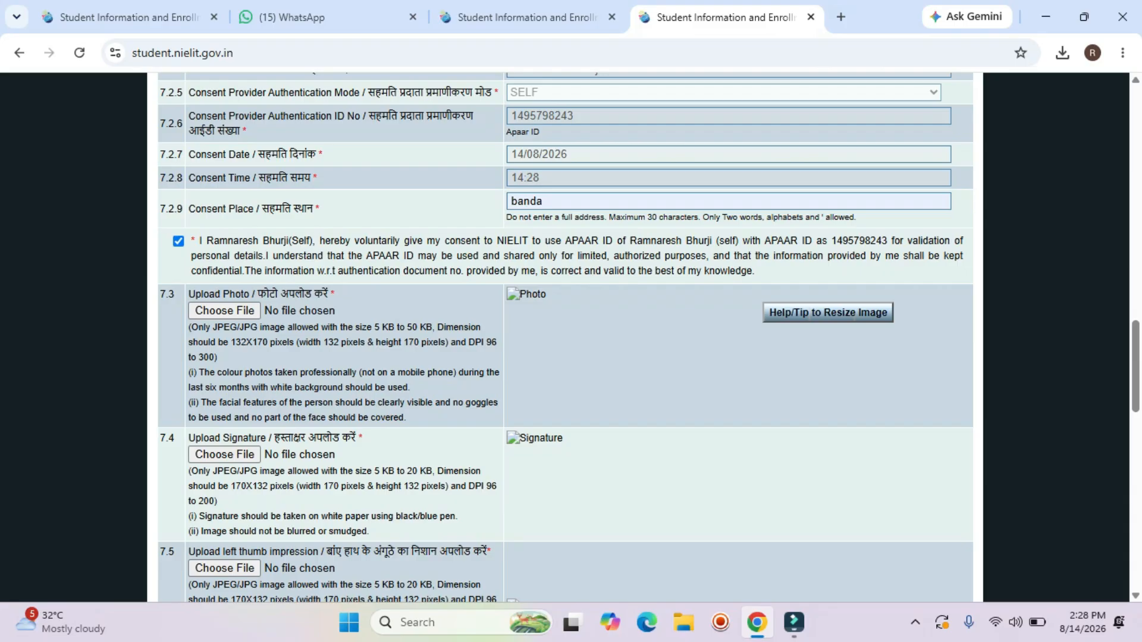
drag(229, 343, 350, 360)
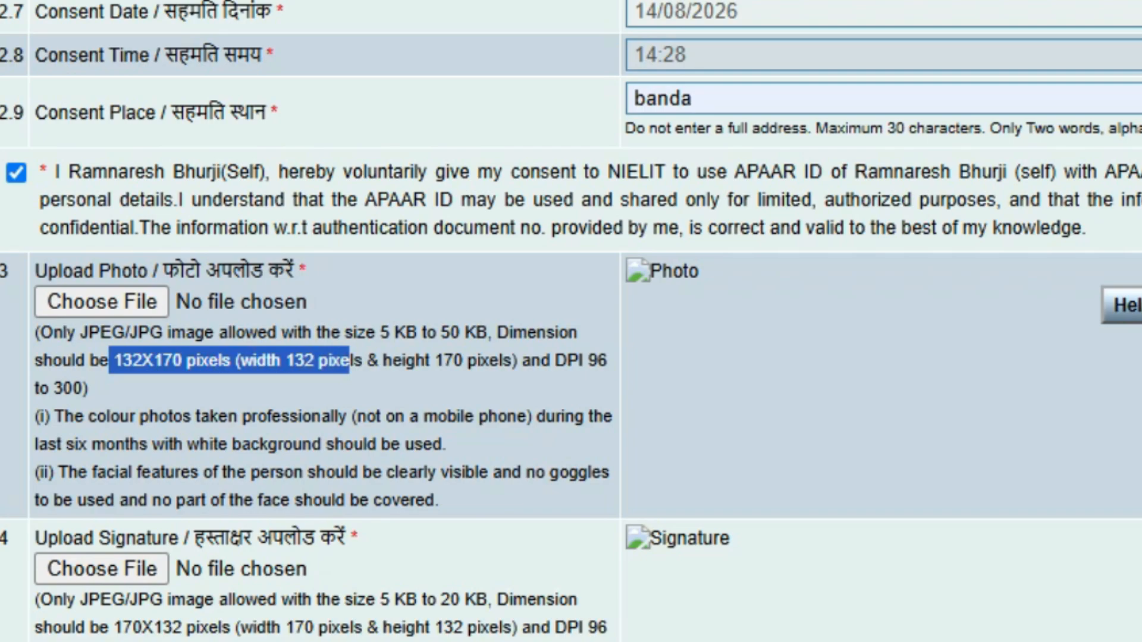
scroll(350, 360, down, 2)
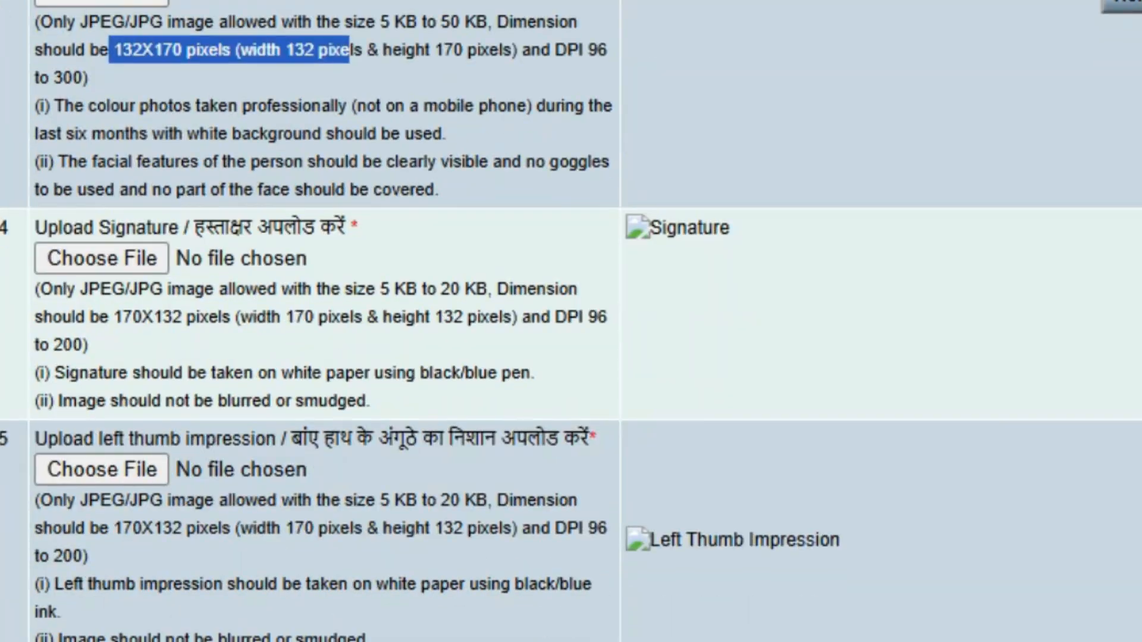
drag(103, 317, 224, 317)
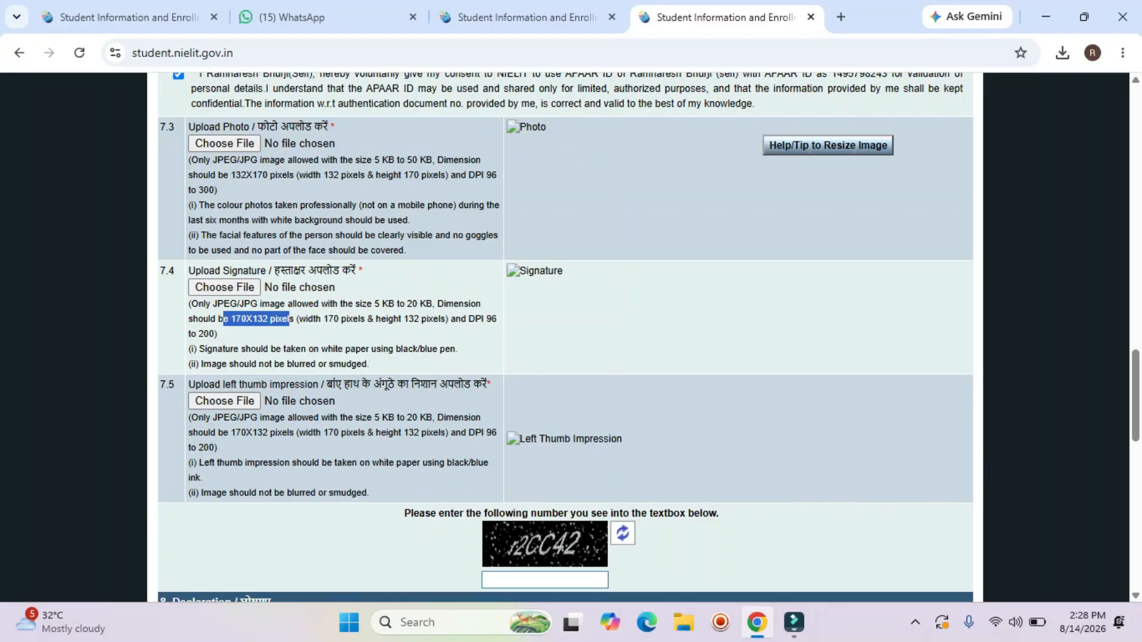
drag(224, 433, 296, 433)
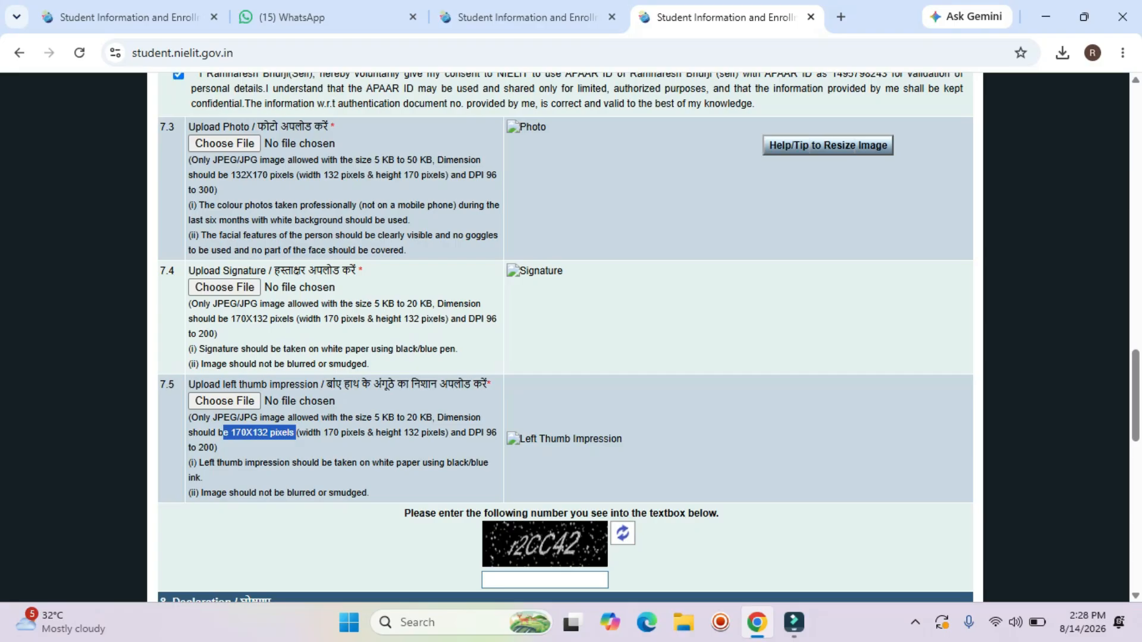
scroll(225, 311, up, 2)
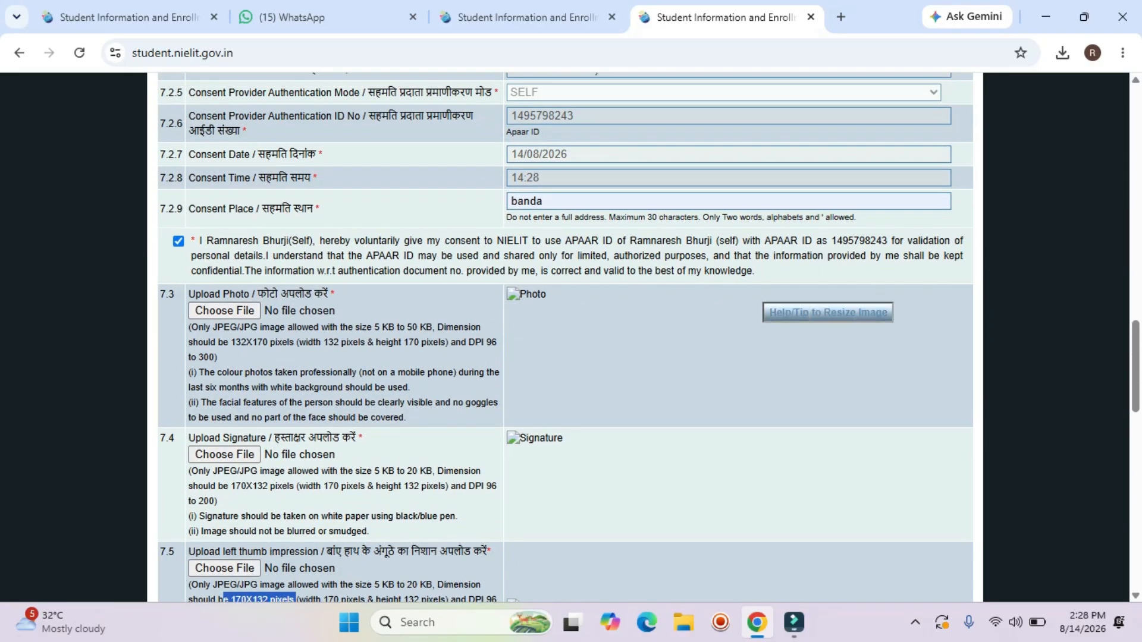
click(827, 313)
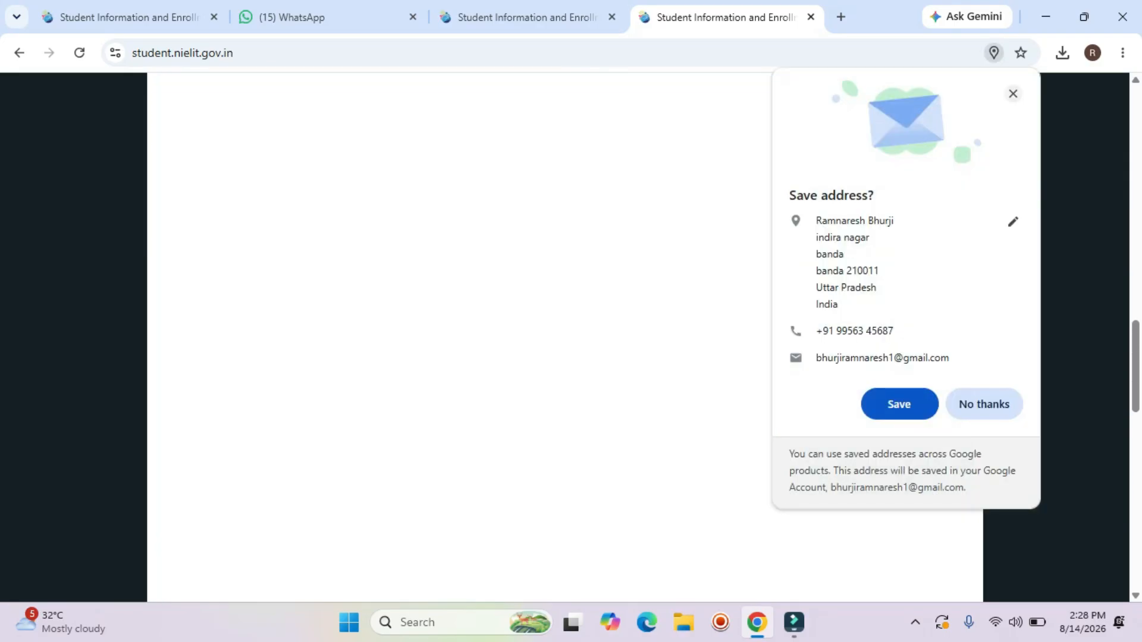
click(1013, 94)
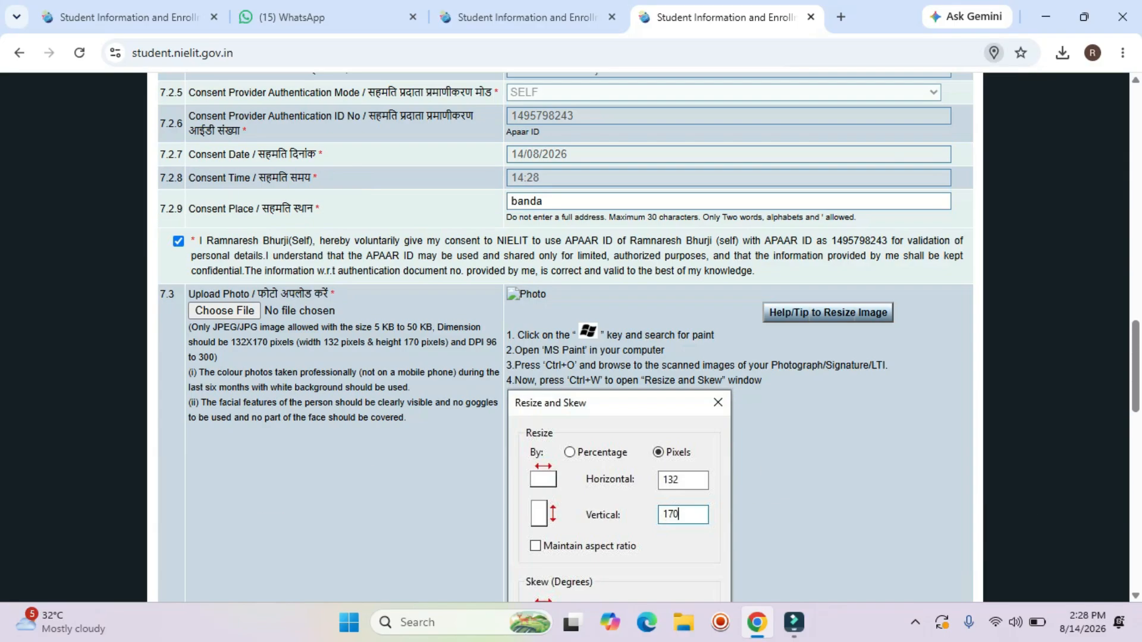
scroll(565, 333, down, 3)
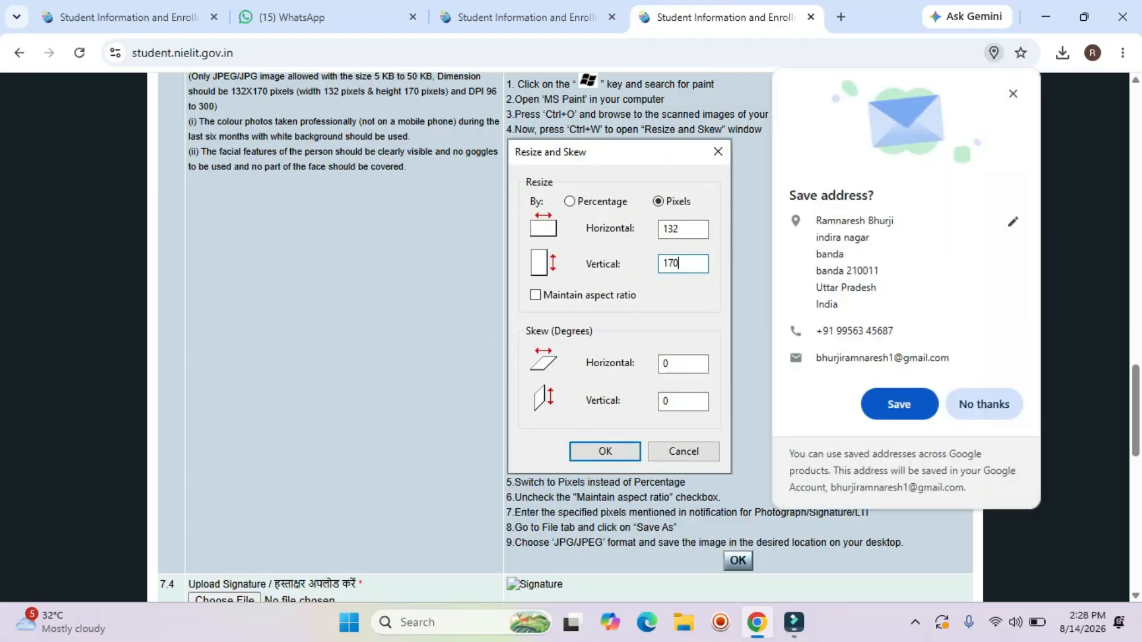
scroll(565, 337, up, 3)
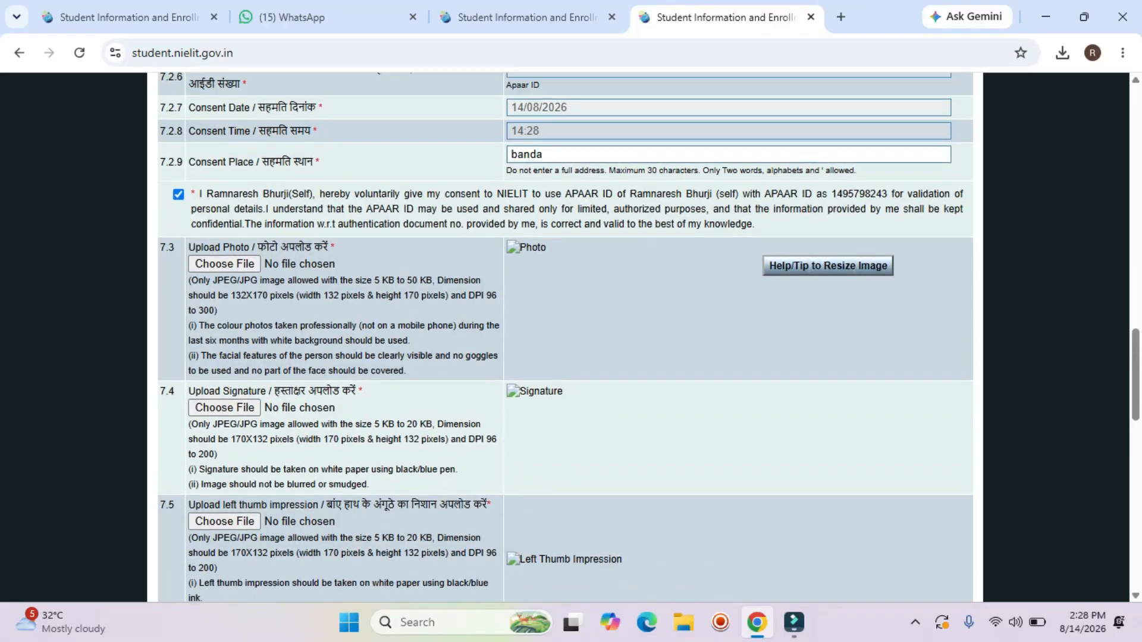
Open the WhatsApp portrait image from File Explorer's Downloads folder in Paint via Open with.
click(1045, 17)
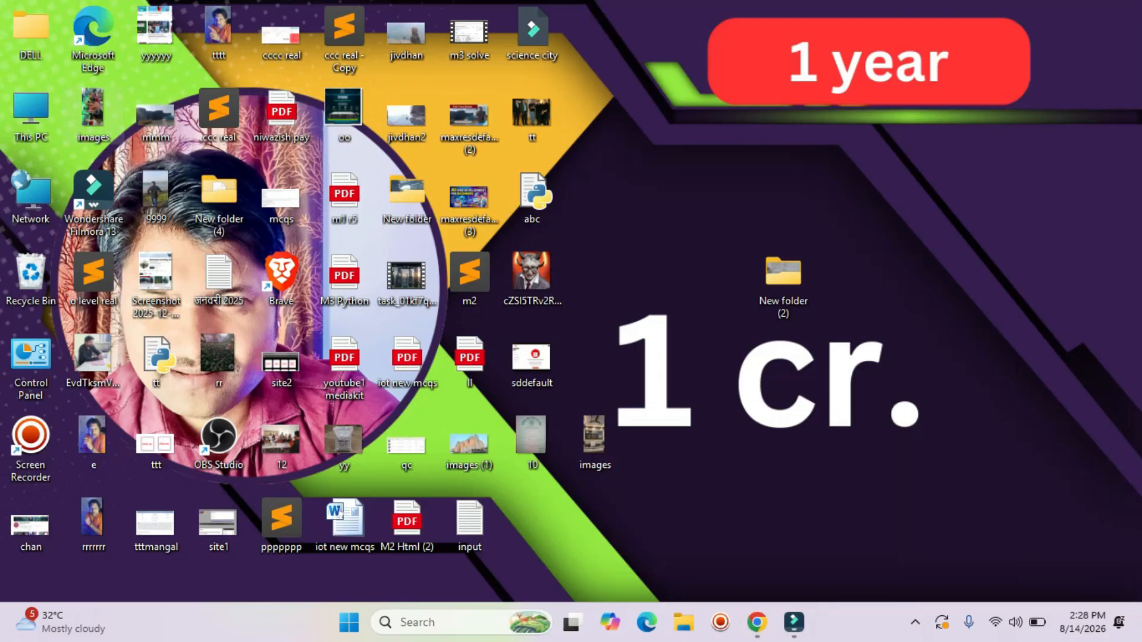
double_click(31, 114)
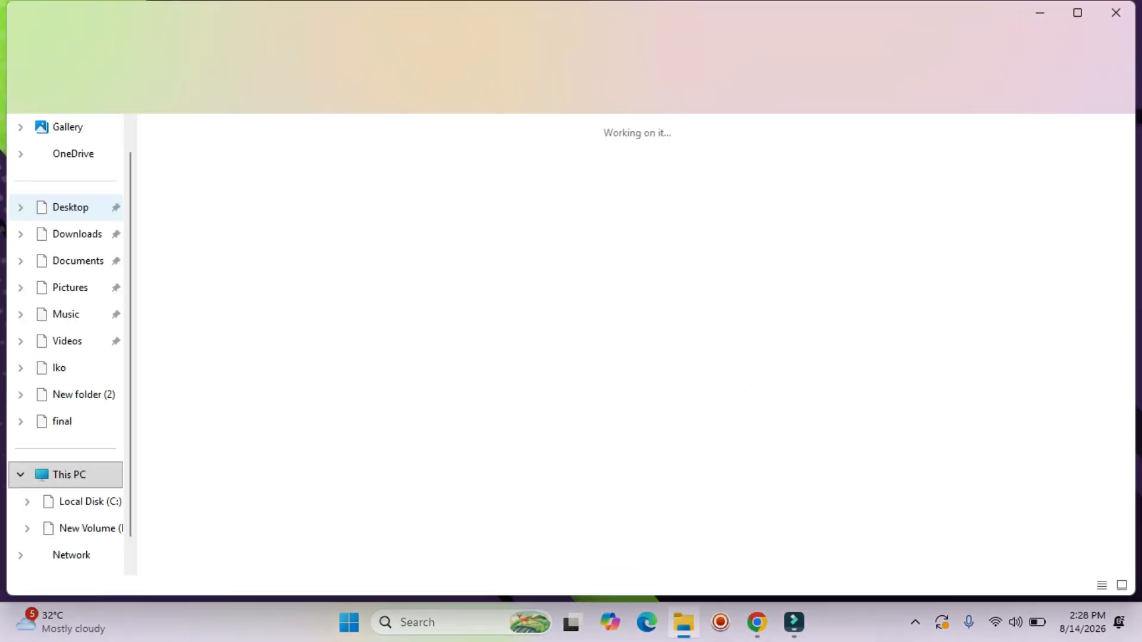
click(76, 235)
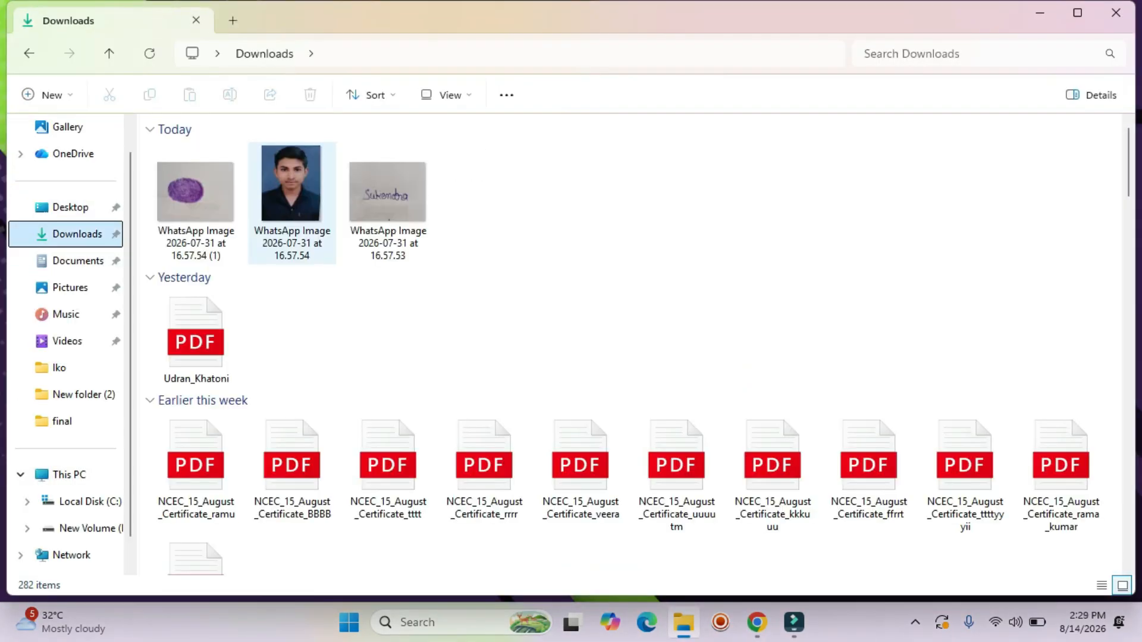
click(291, 202)
right_click(288, 190)
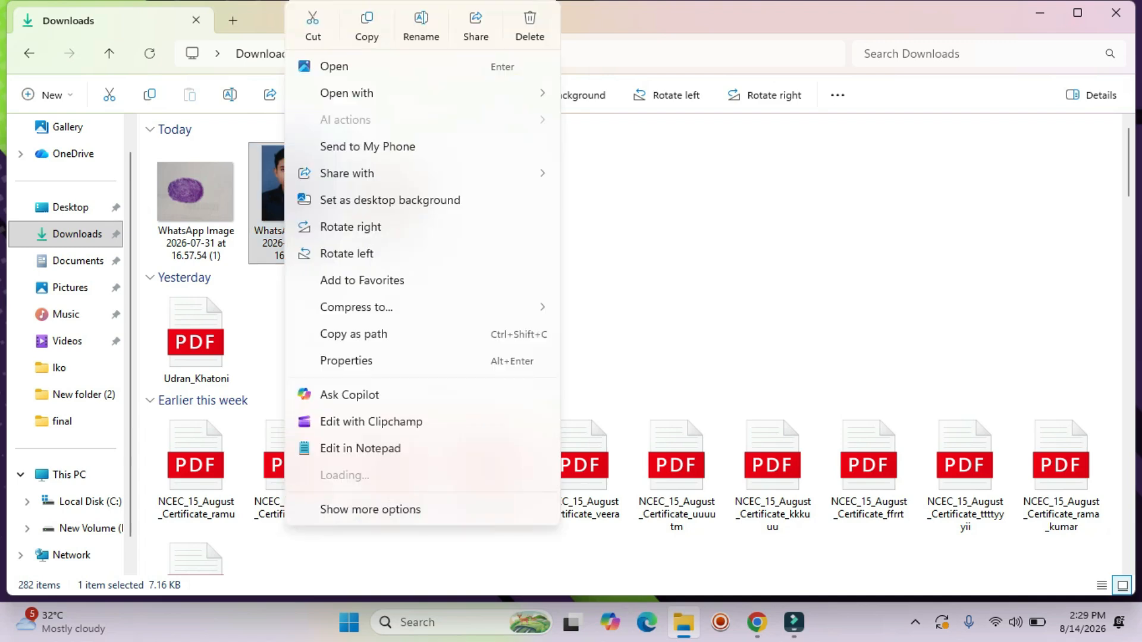
mouse_move(357, 93)
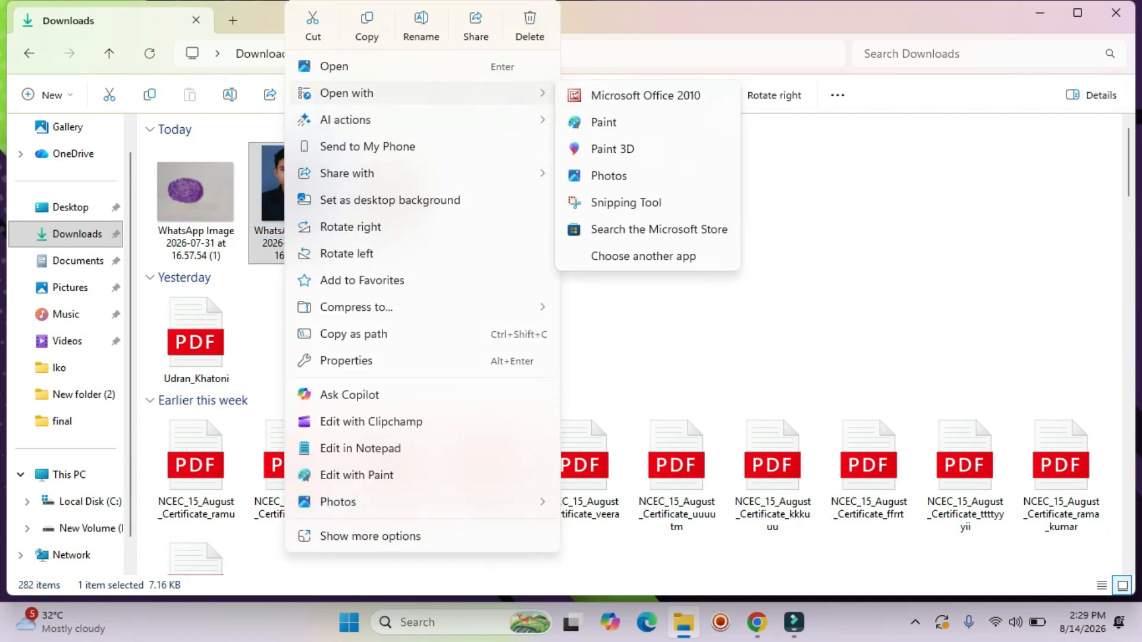
click(604, 122)
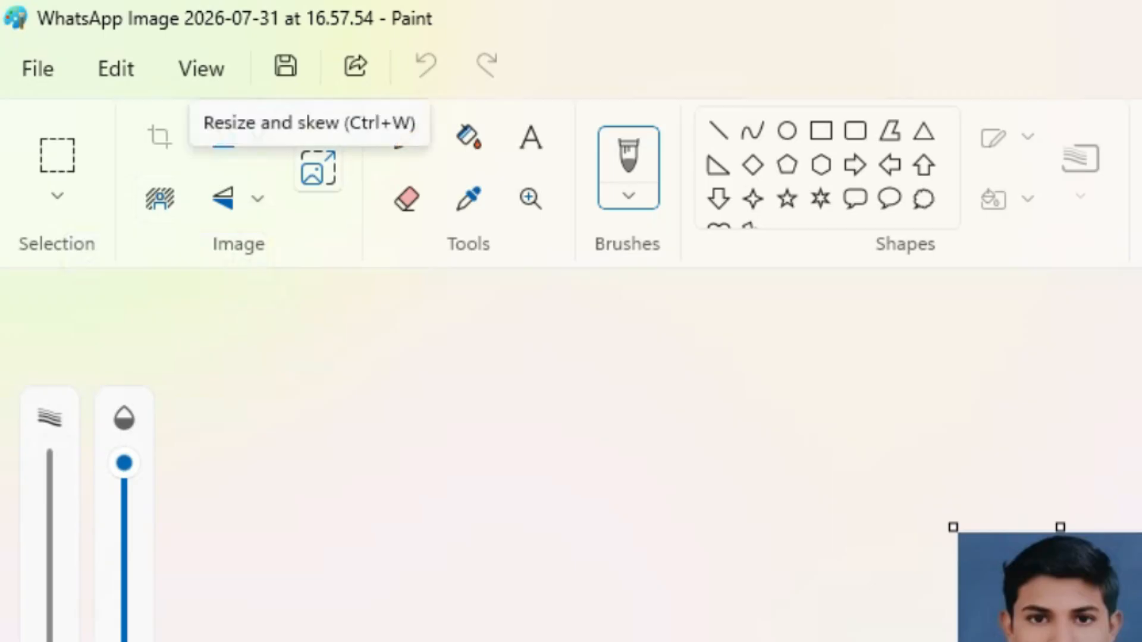
Resize the photo to exactly 132 × 170 pixels with aspect ratio unlocked.
click(319, 170)
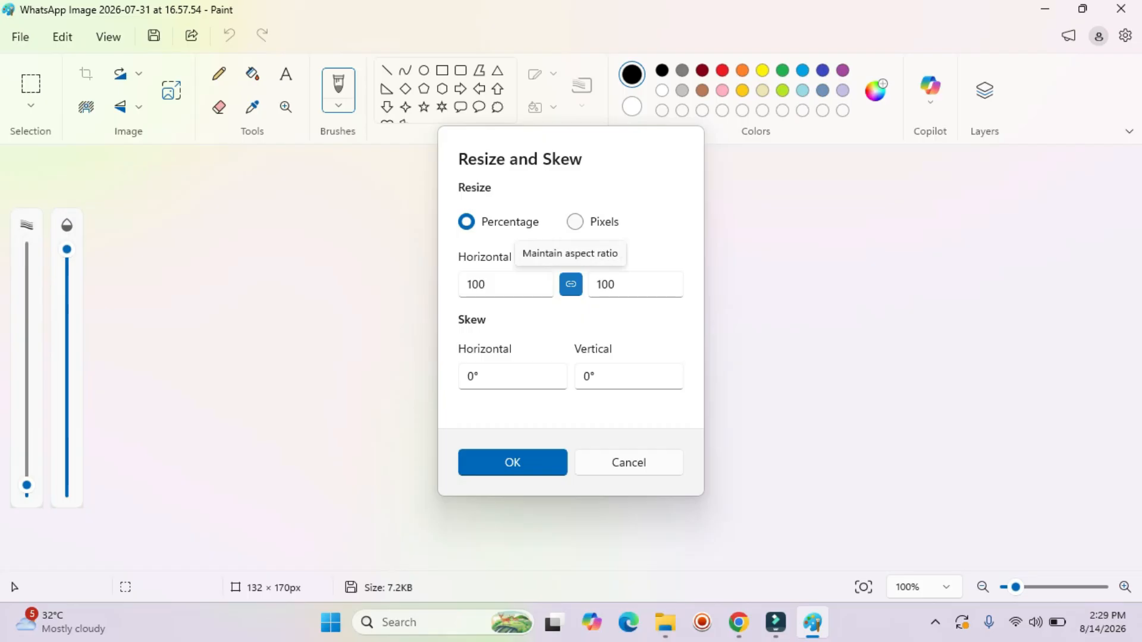
click(571, 284)
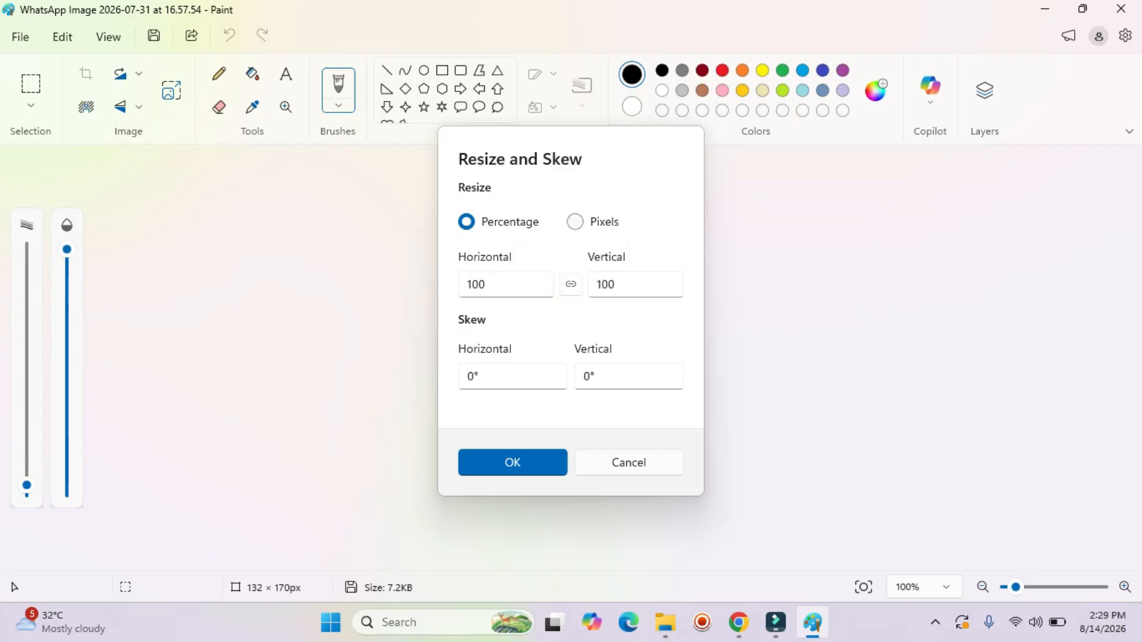
click(575, 222)
click(501, 285)
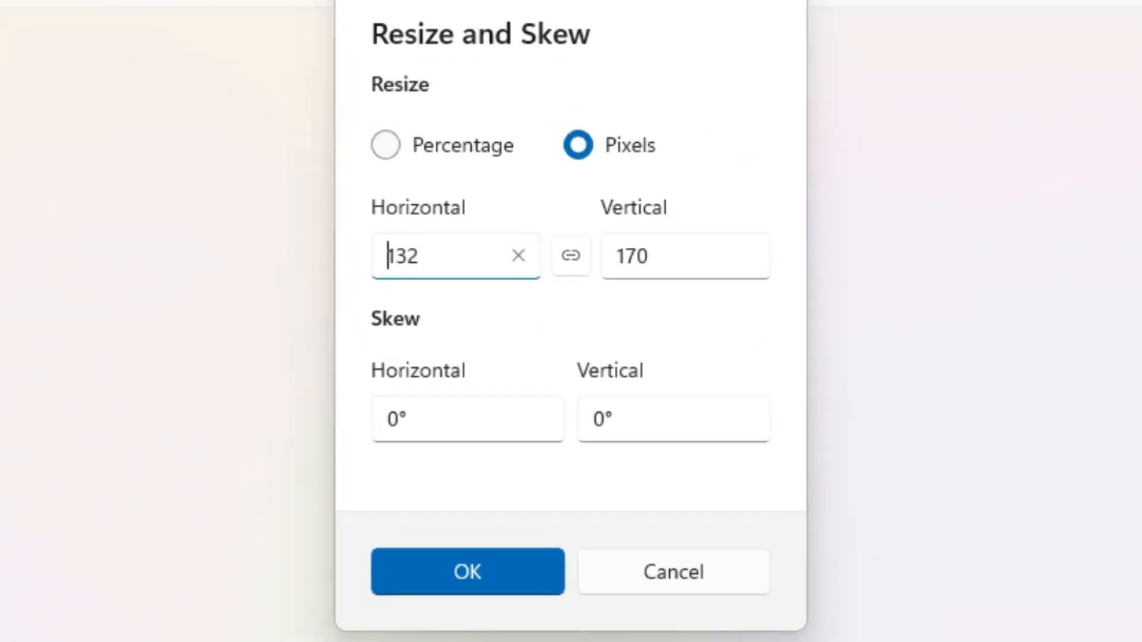
click(630, 284)
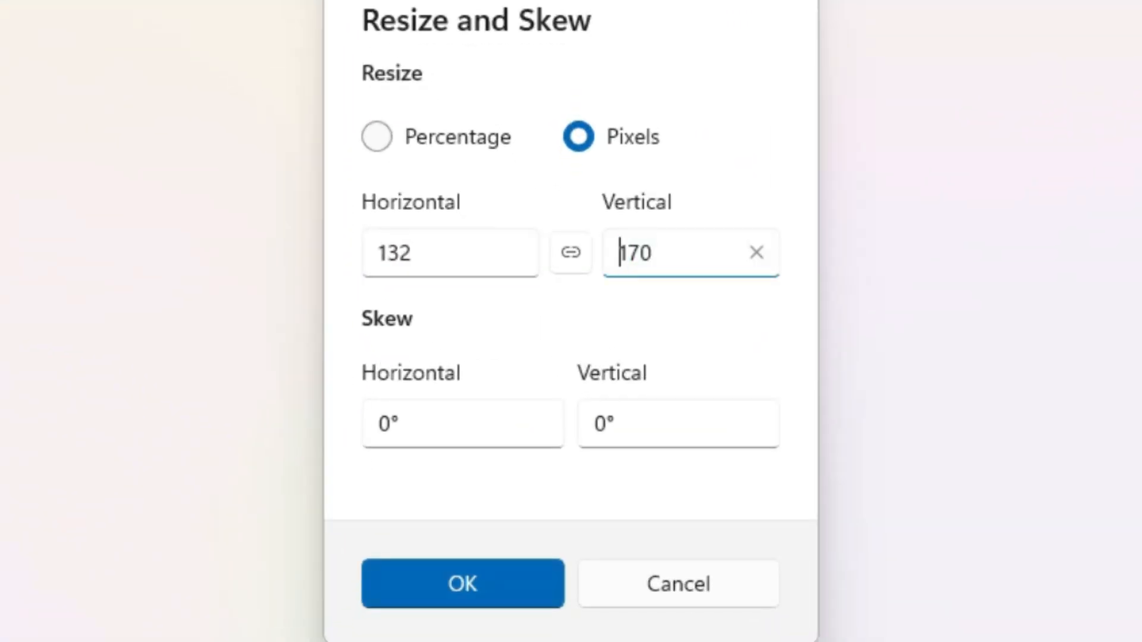
key(Return)
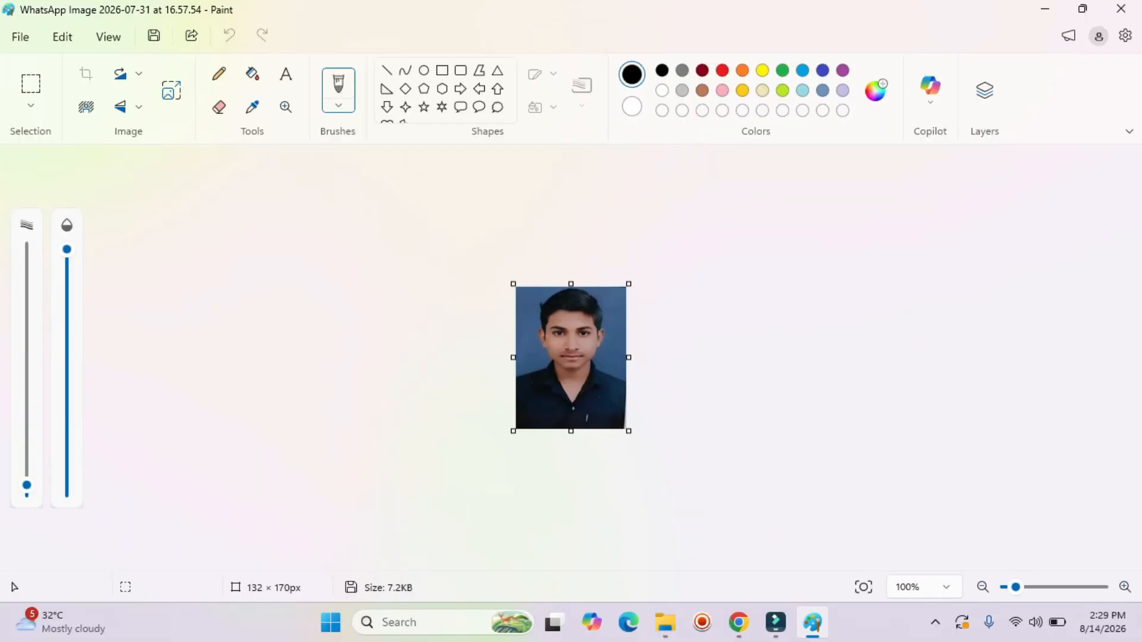
Save the resized photo and close Paint.
click(20, 36)
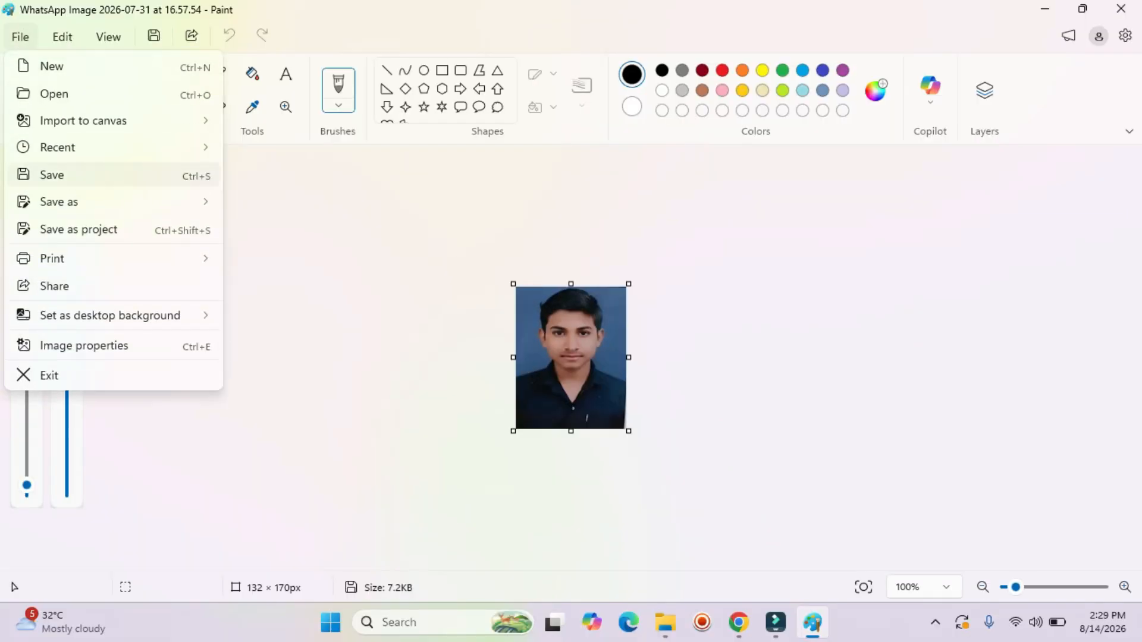
click(52, 175)
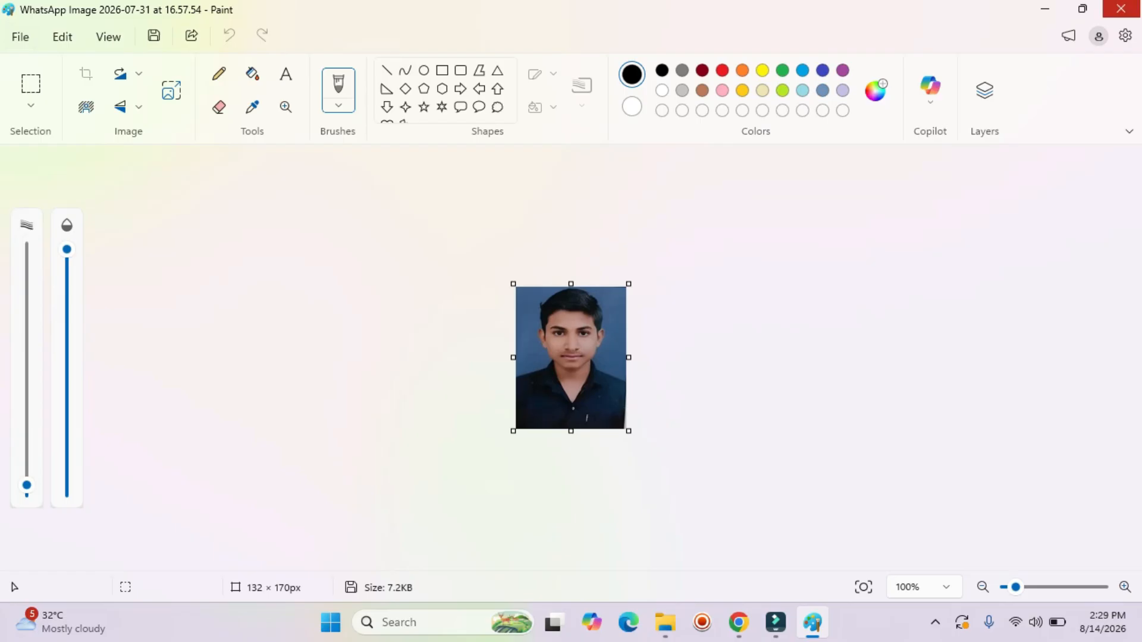
click(1121, 8)
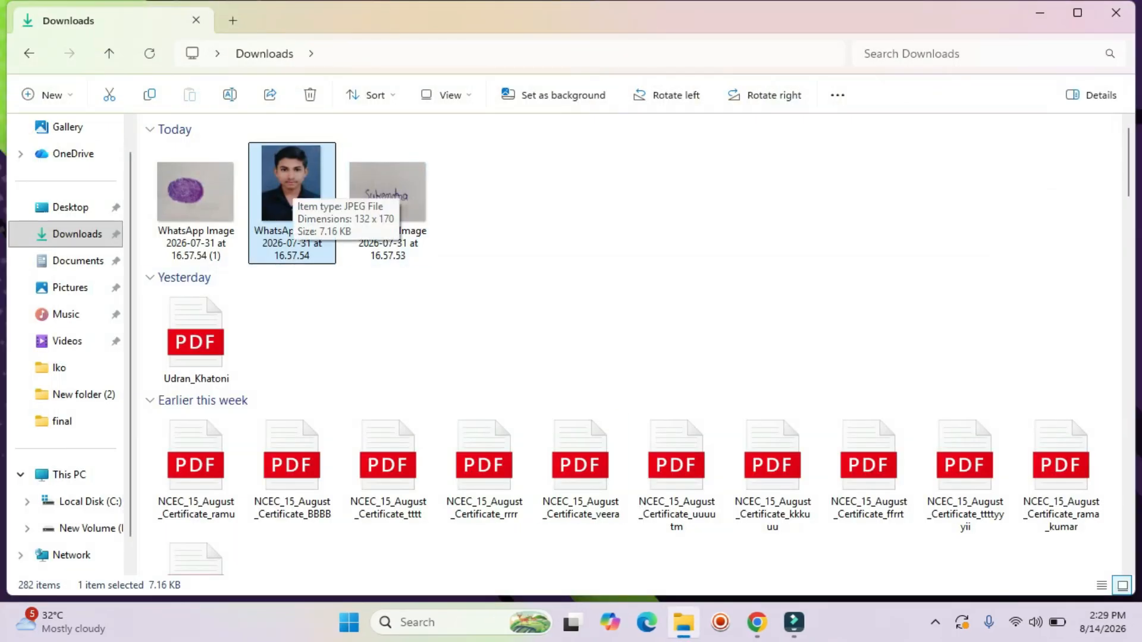
Try uploading the WhatsApp portrait as the photo and dismiss the file-name-length warning.
mouse_move(757, 622)
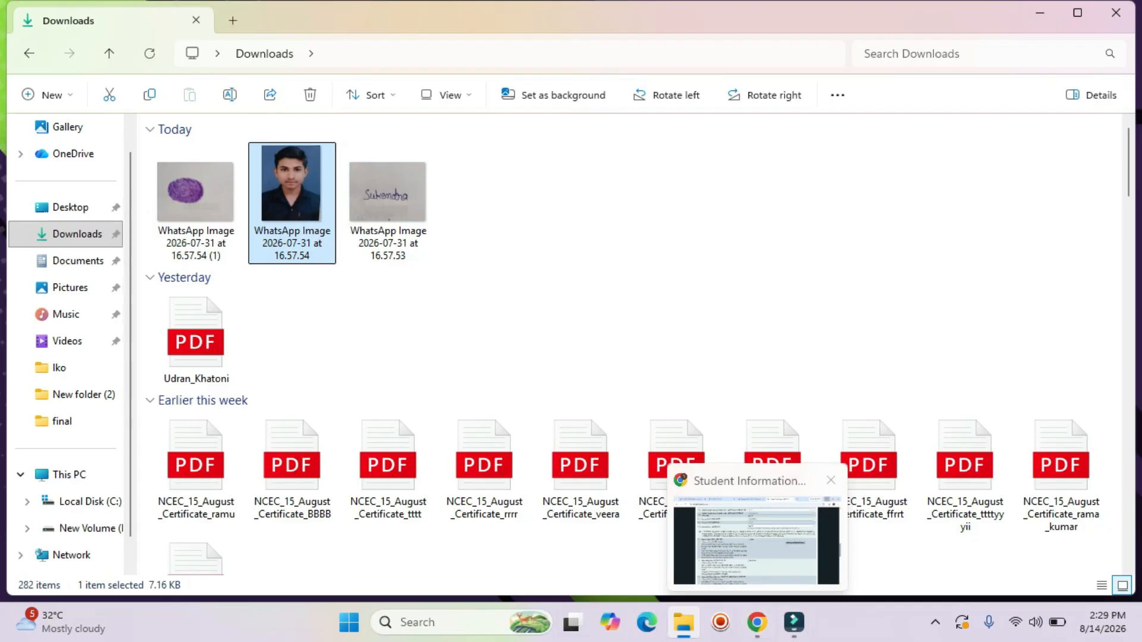
click(756, 544)
scroll(565, 336, down, 1)
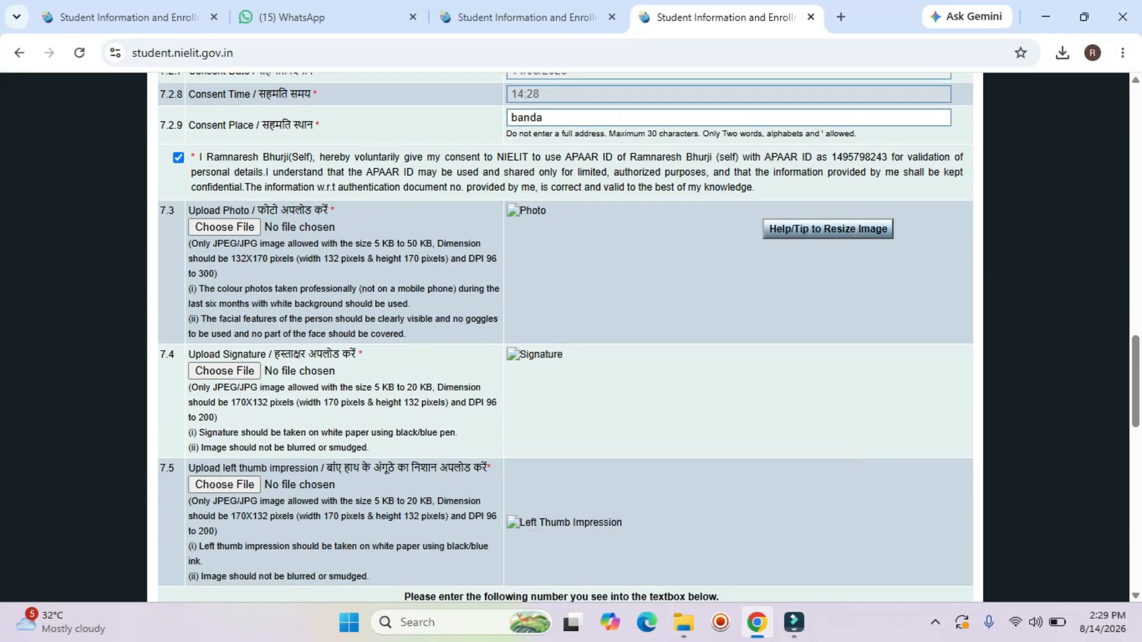
click(236, 227)
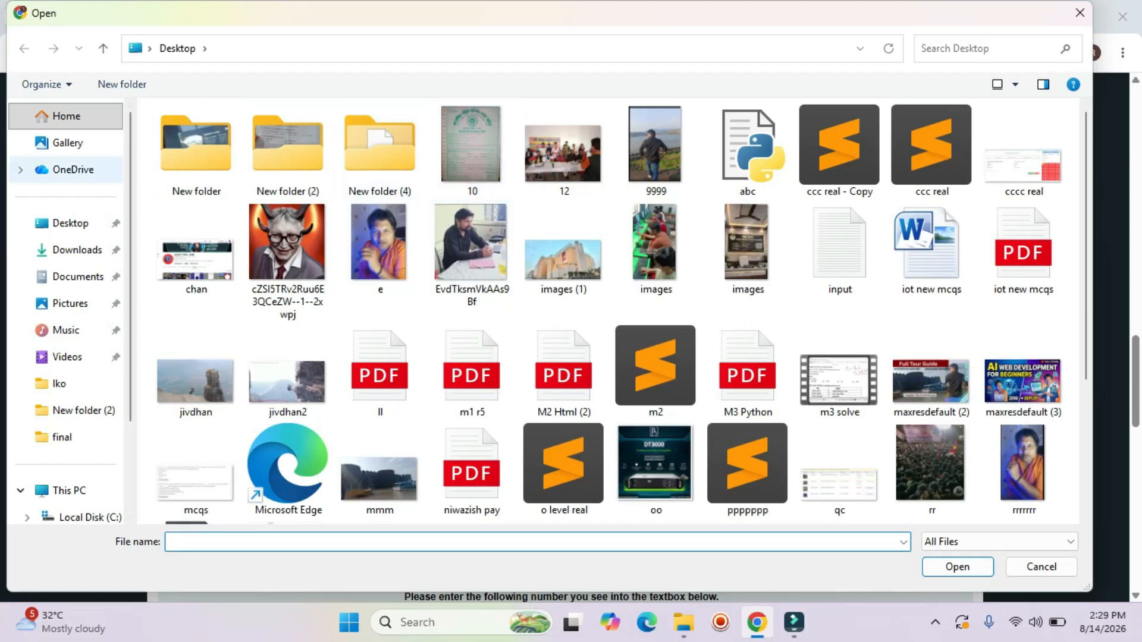
click(77, 250)
click(195, 184)
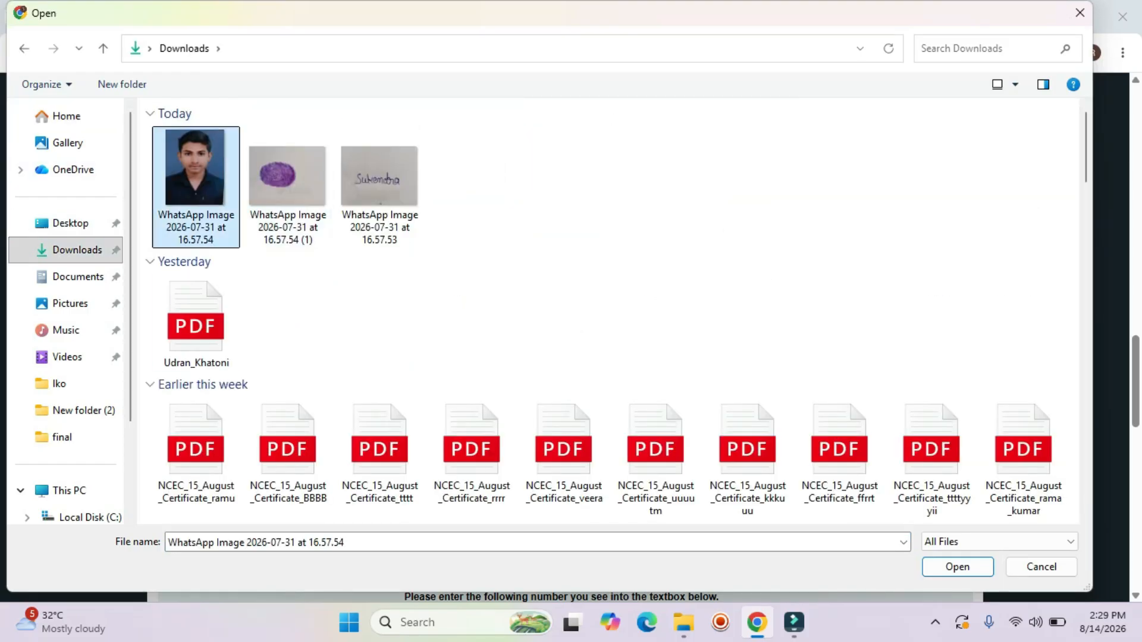
click(957, 566)
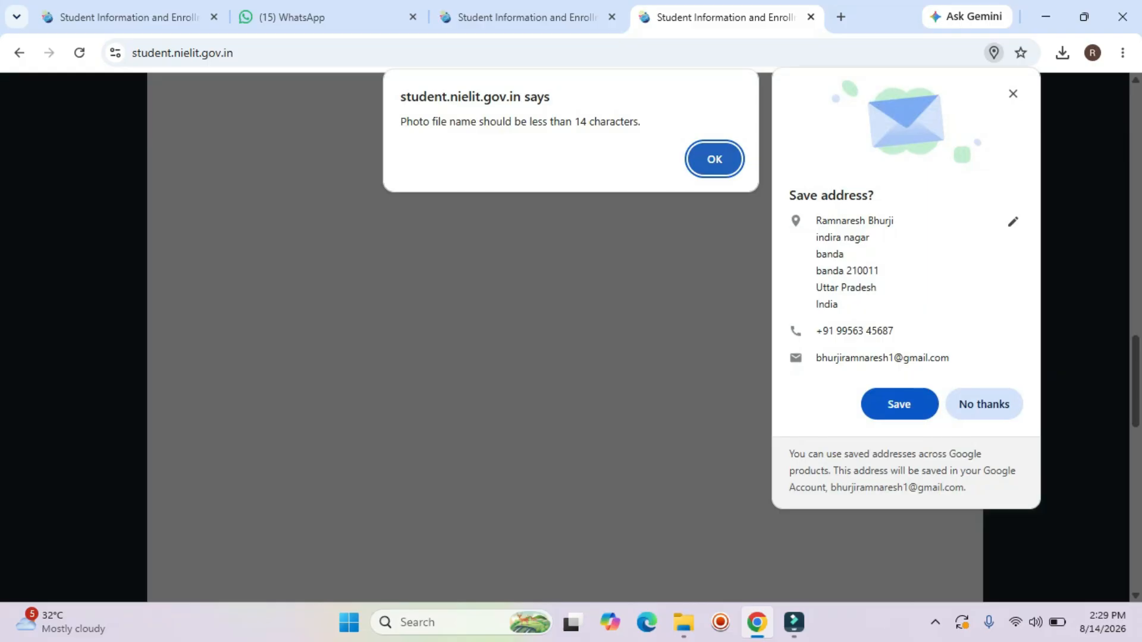
key(Return)
Decline Chrome's address save, minimize the browser, and select the thumbprint image in Downloads.
click(1013, 94)
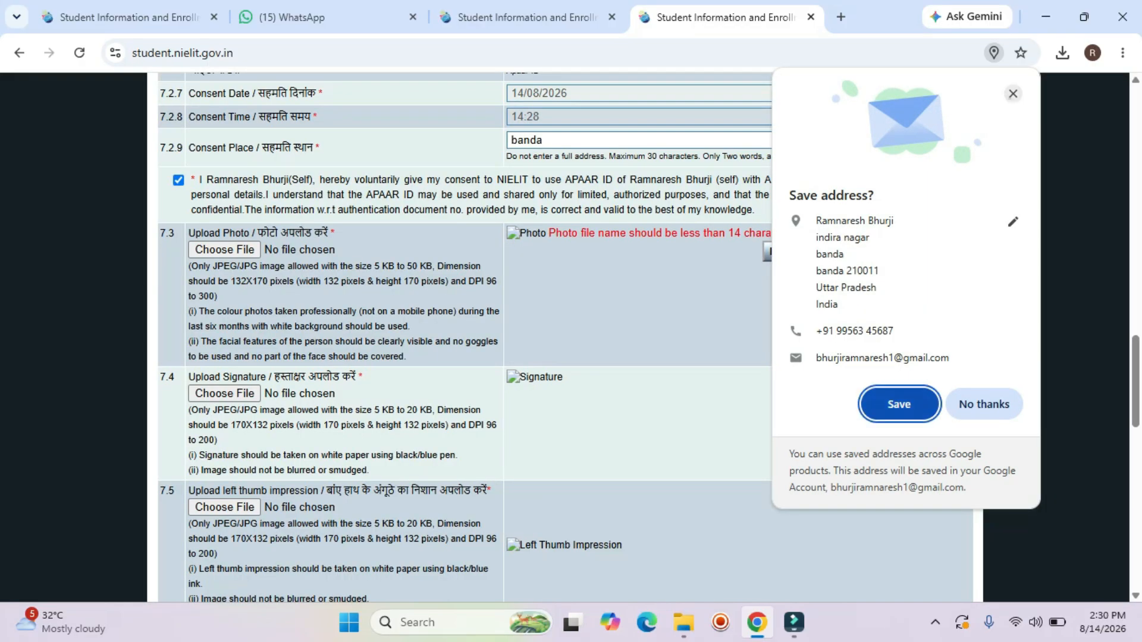
click(1046, 17)
click(196, 202)
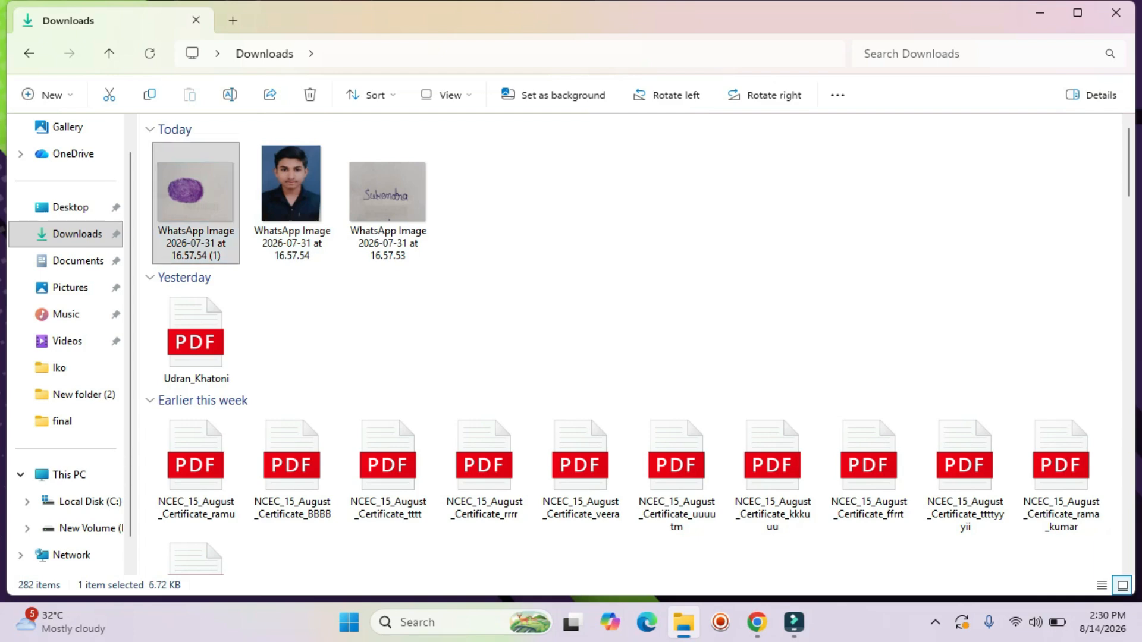
Rename the WhatsApp images: thumbprint to rr, portrait to tt, signature to yy.
right_click(216, 202)
click(353, 25)
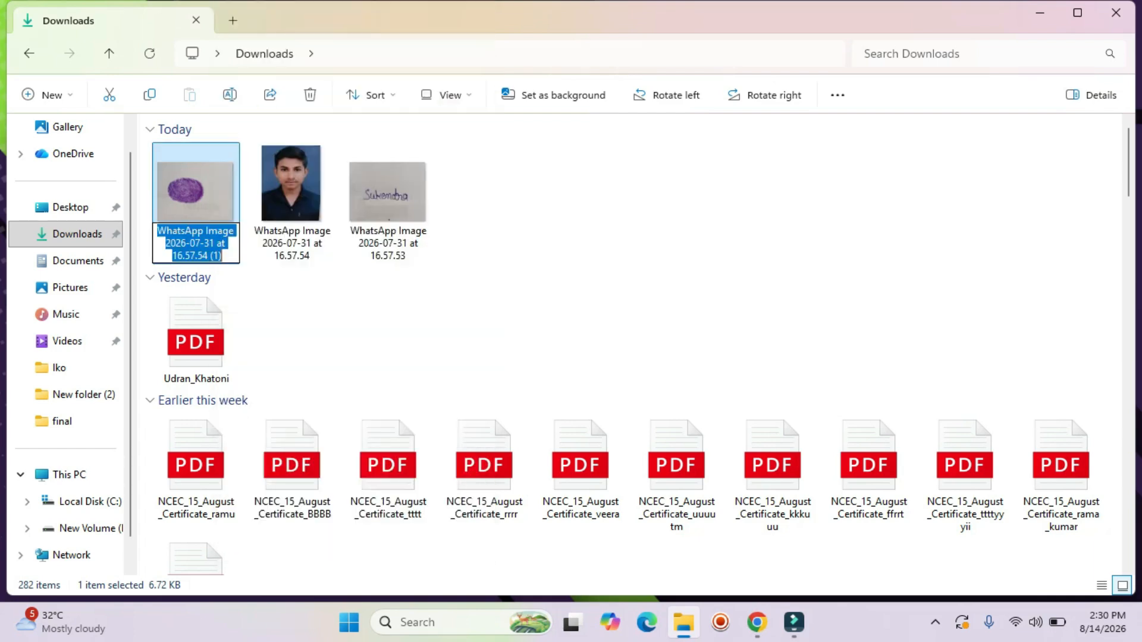
text(rr)
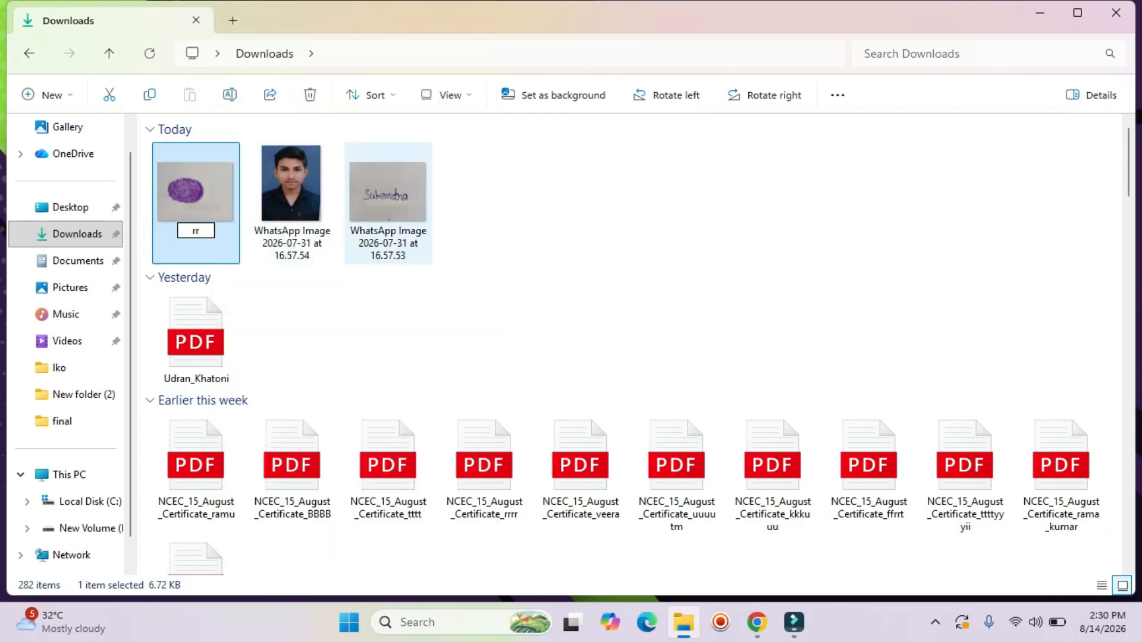
click(292, 202)
right_click(282, 196)
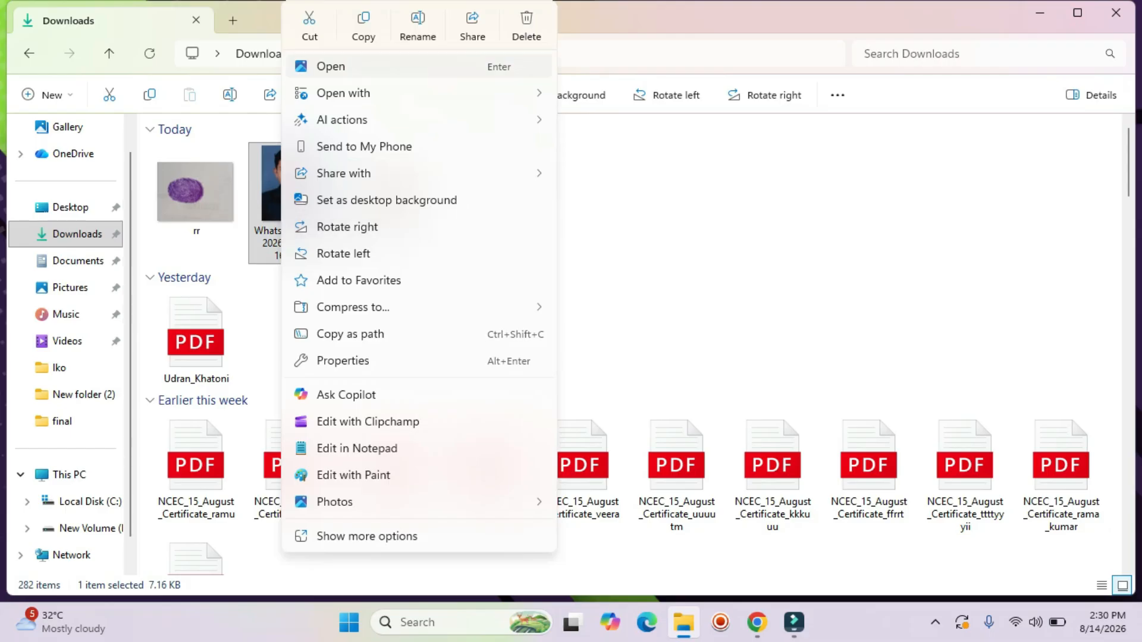
click(415, 25)
text(tt)
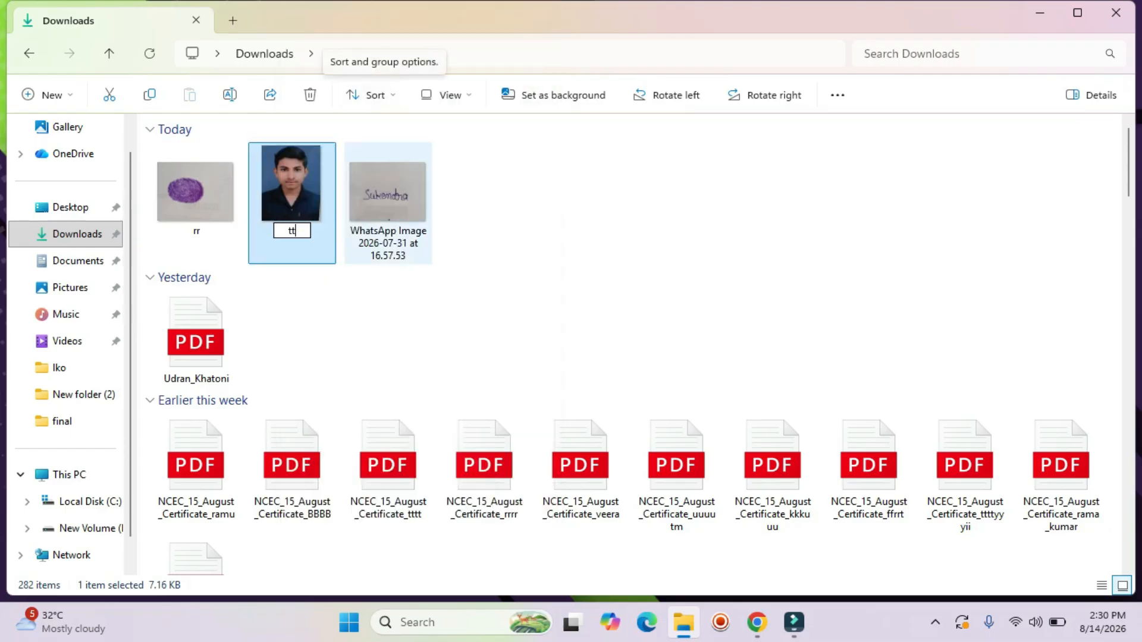
click(369, 196)
right_click(369, 196)
click(501, 27)
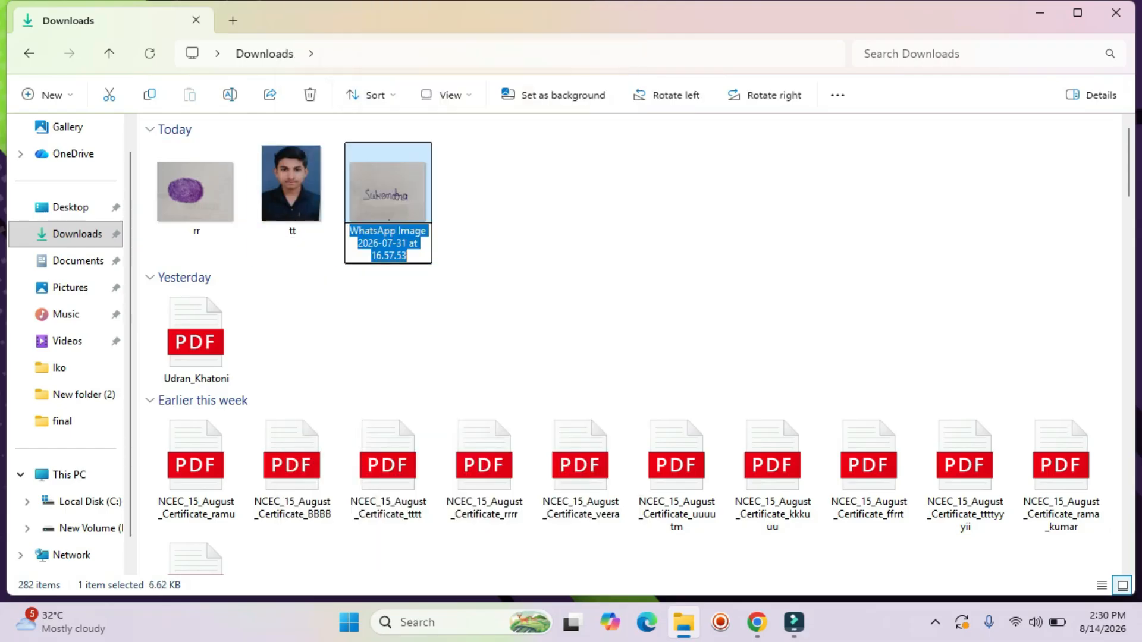
text(yy)
key(Return)
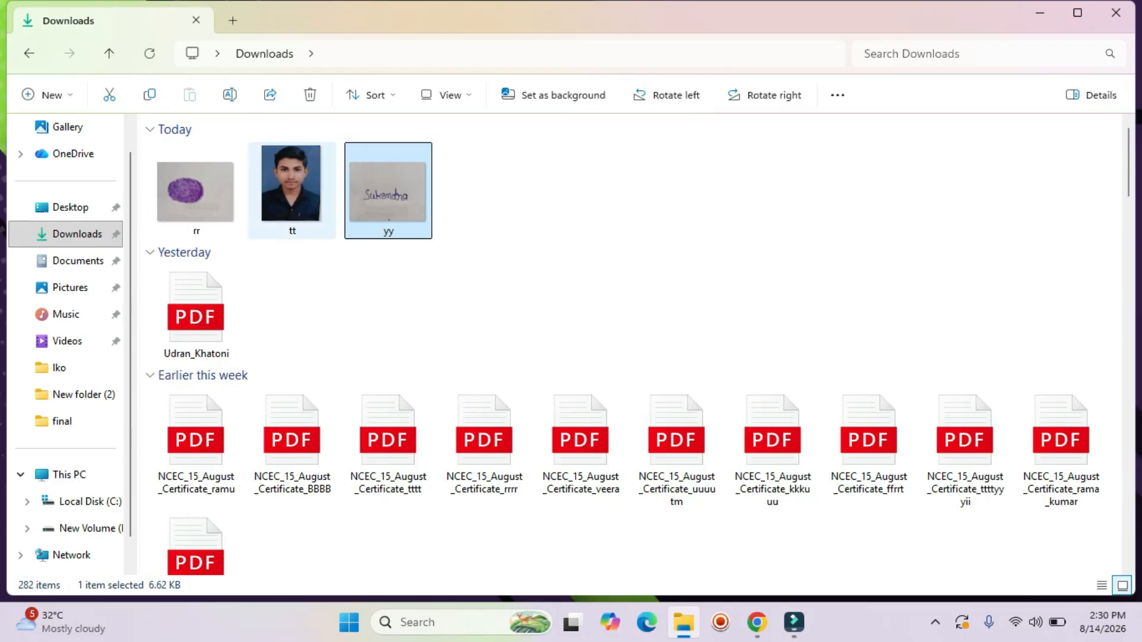
Close the Downloads File Explorer window.
click(291, 190)
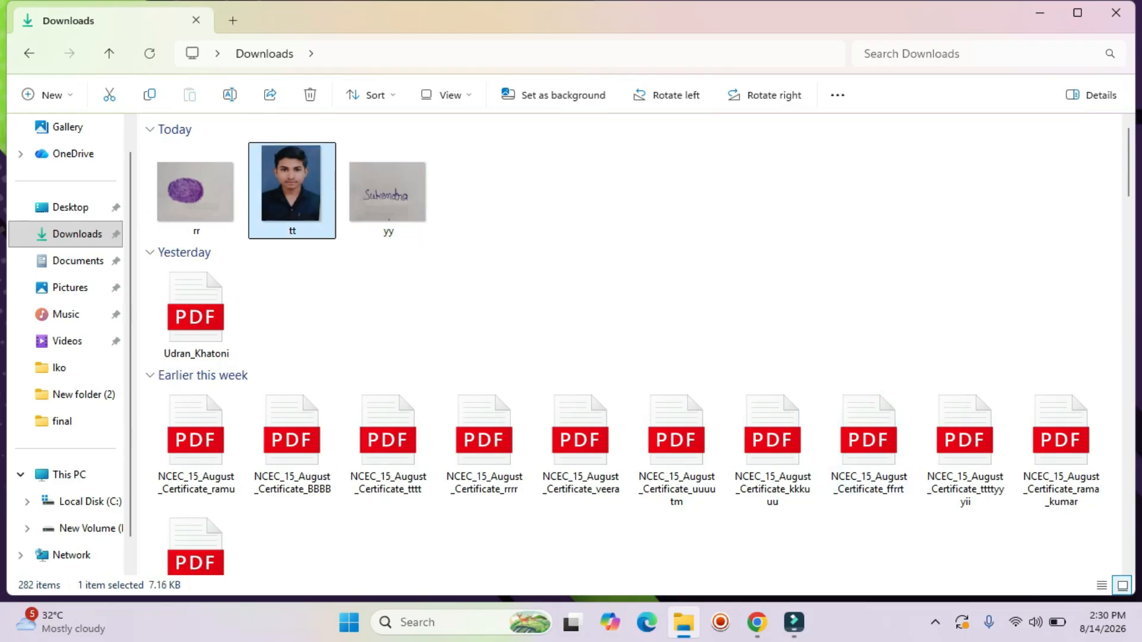
scroll(569, 301, down, 3)
scroll(569, 302, up, 3)
click(1116, 13)
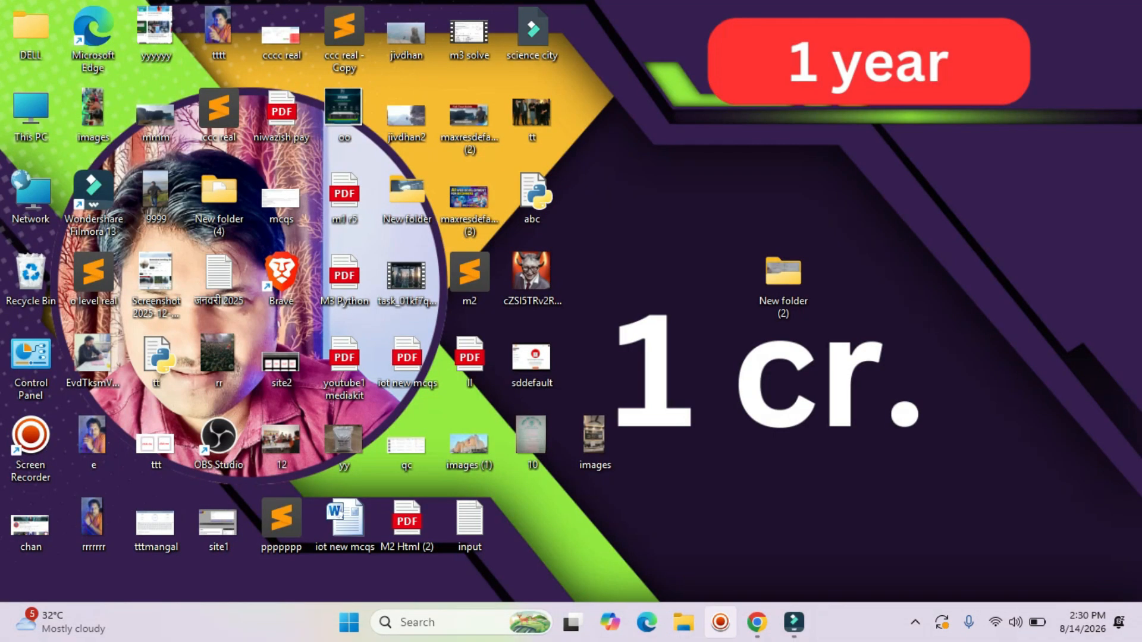
Upload tt as the photo and yy as the signature.
click(757, 623)
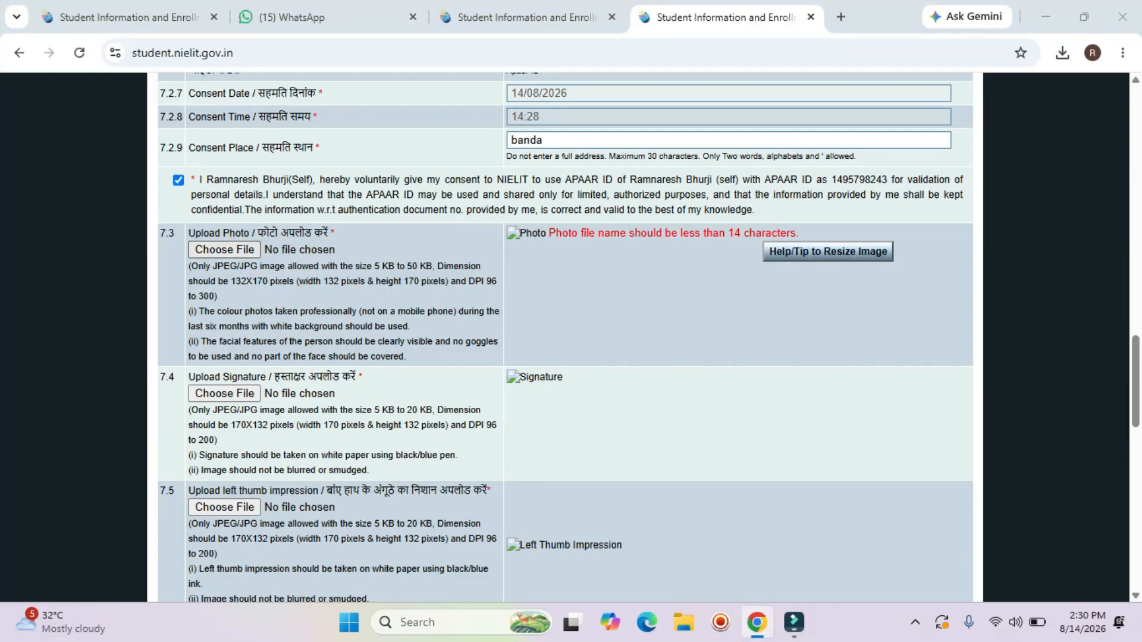
click(225, 250)
click(196, 173)
click(957, 567)
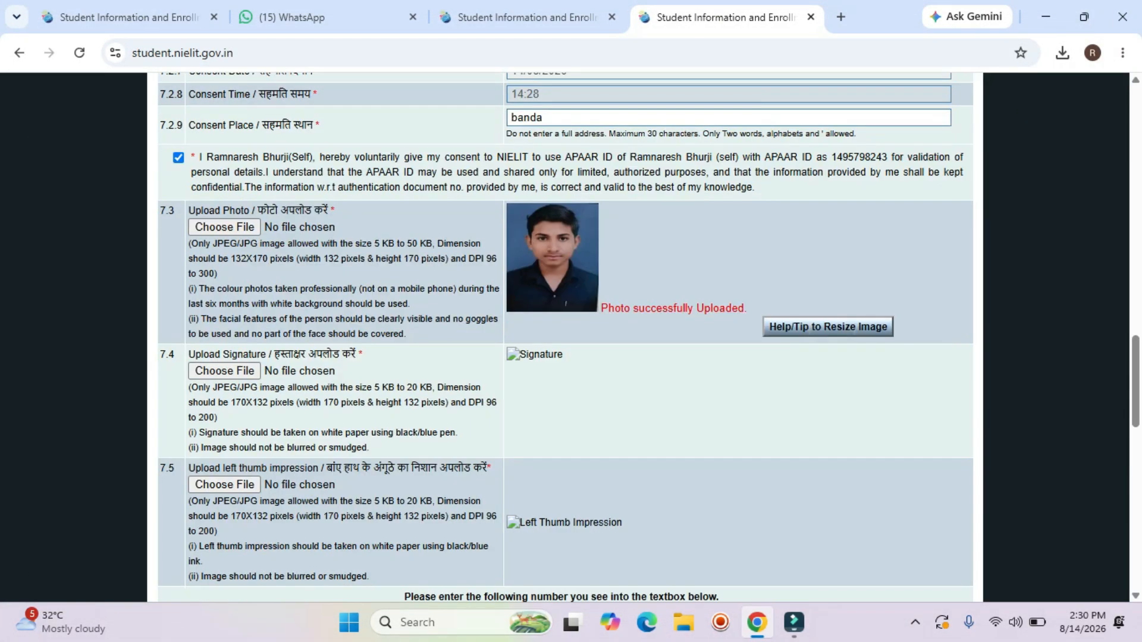
click(224, 371)
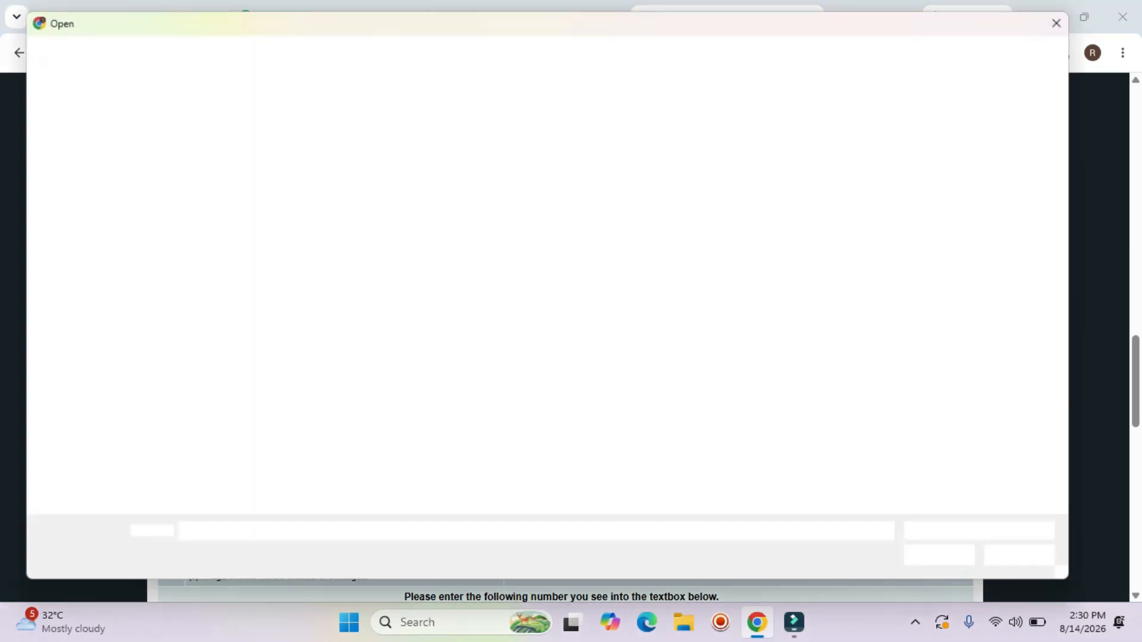
click(379, 177)
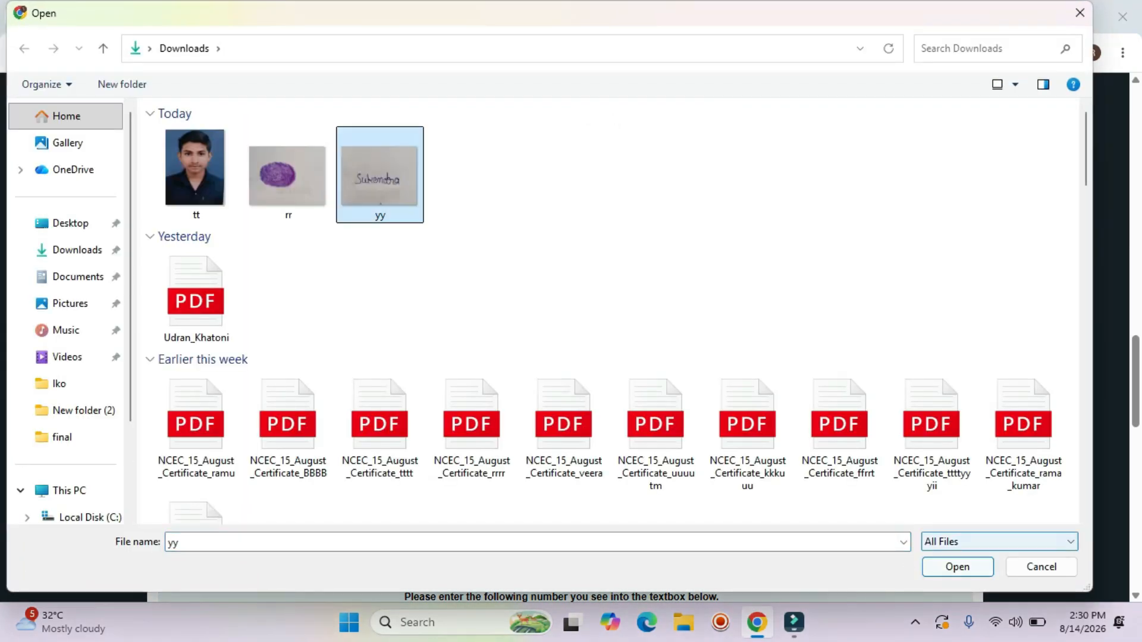
click(957, 566)
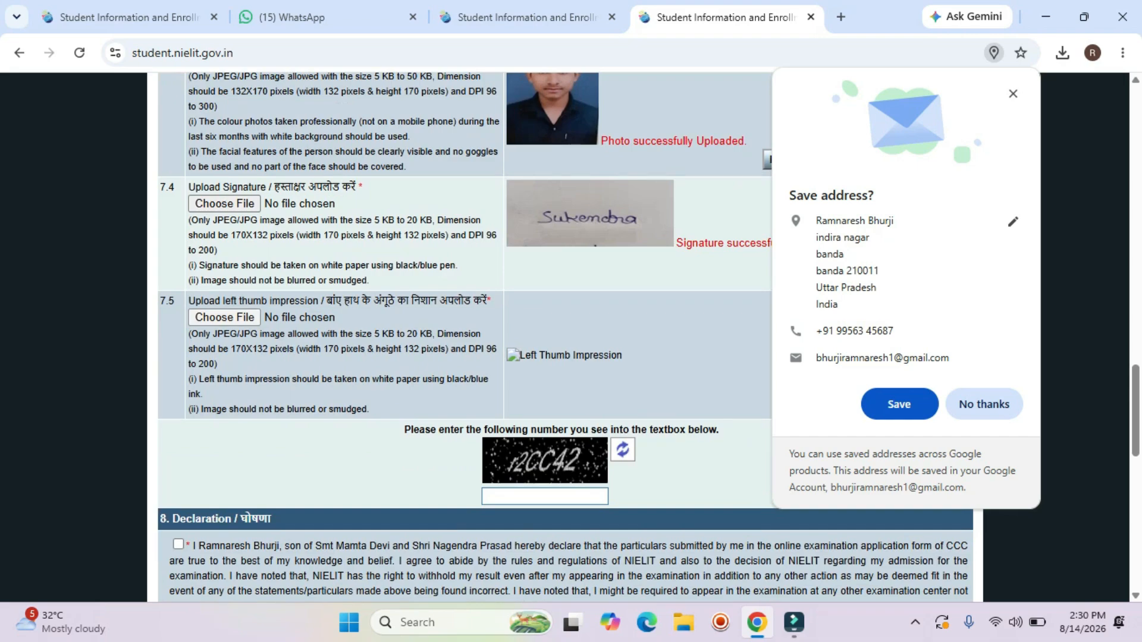
Upload rr as the left thumb impression and check all three uploads.
click(224, 317)
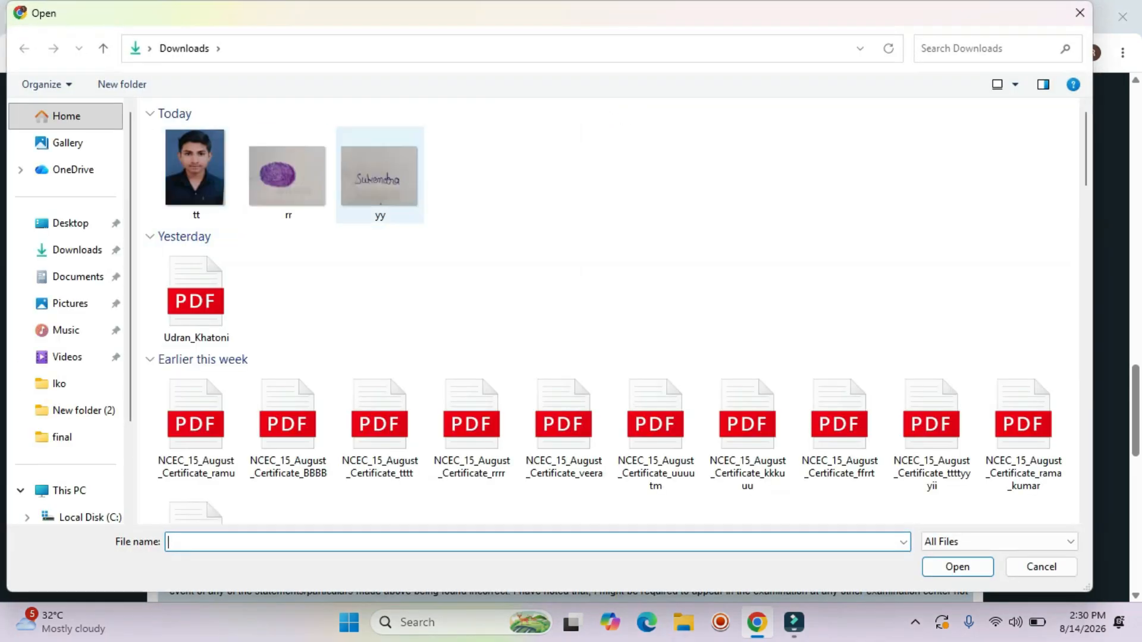
click(287, 175)
click(958, 567)
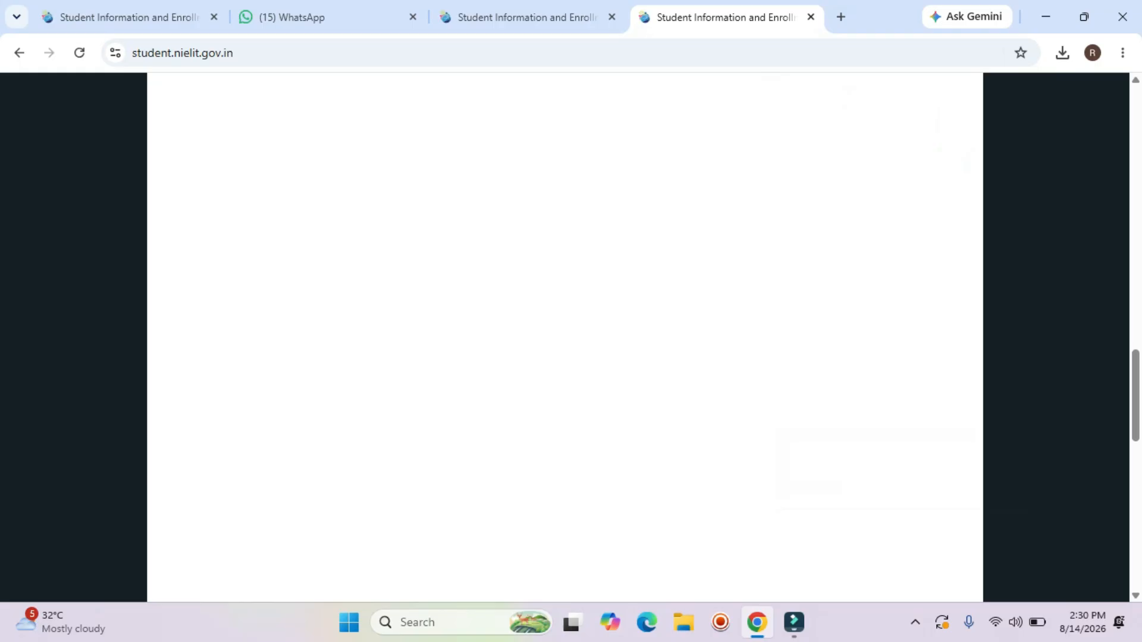
scroll(565, 333, up, 15)
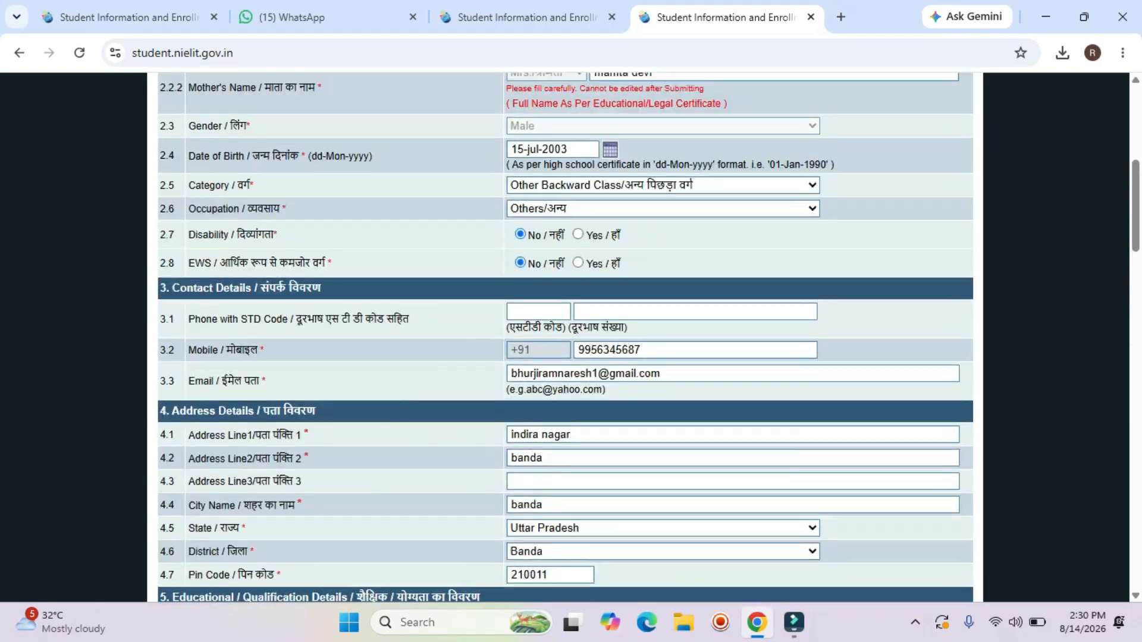
scroll(565, 333, up, 4)
scroll(565, 333, down, 10)
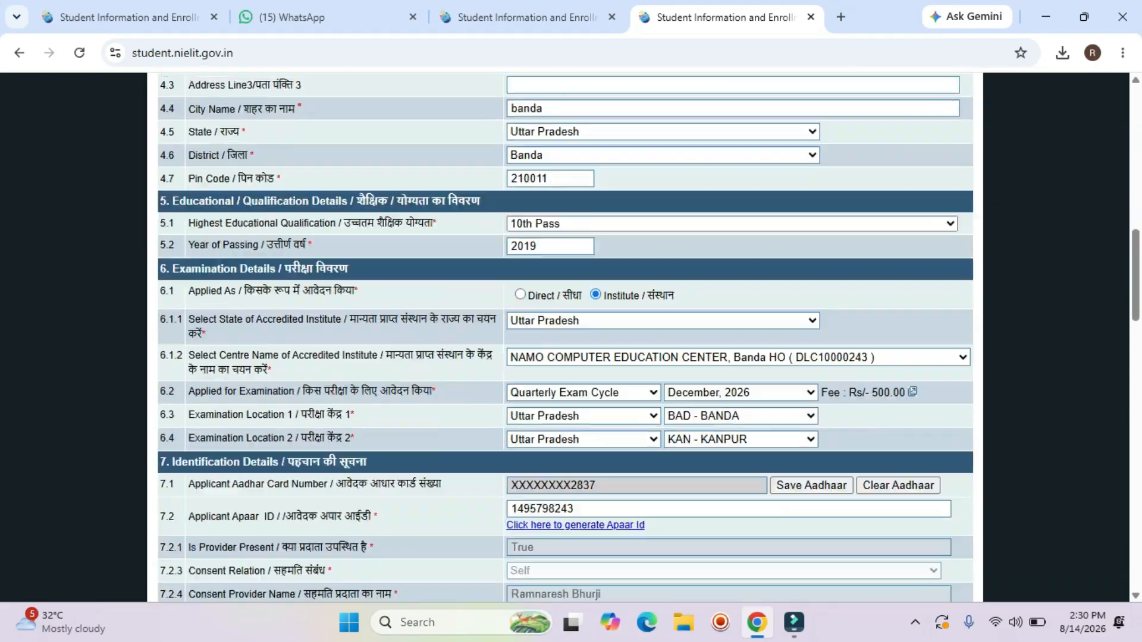
scroll(565, 333, down, 18)
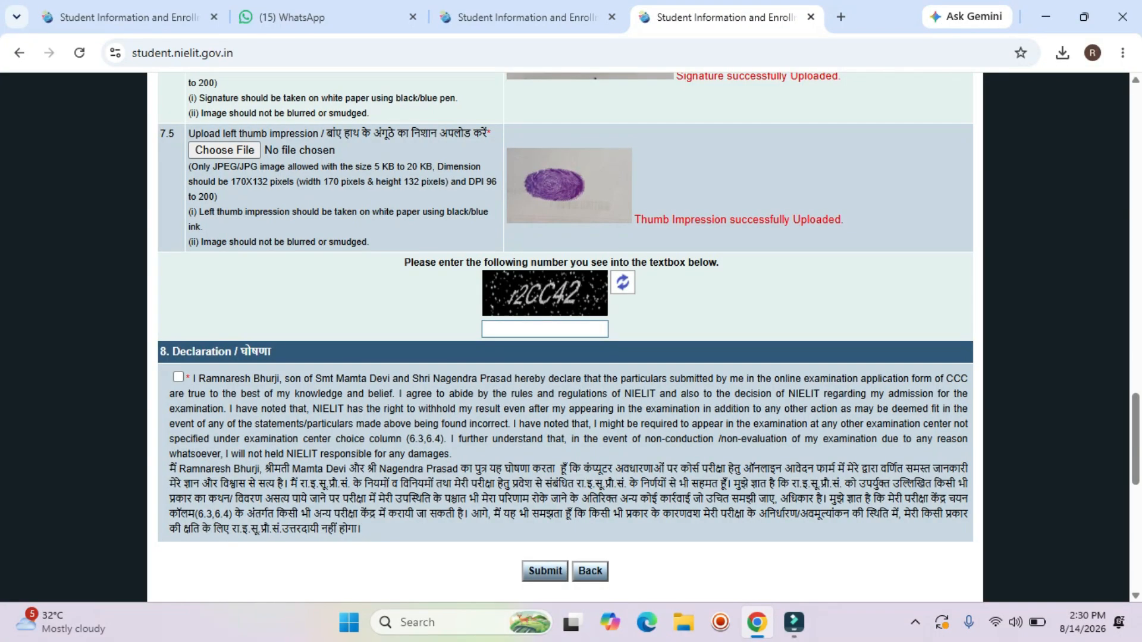
Enter r2CC42 as the captcha and tick the declaration checkbox.
click(545, 329)
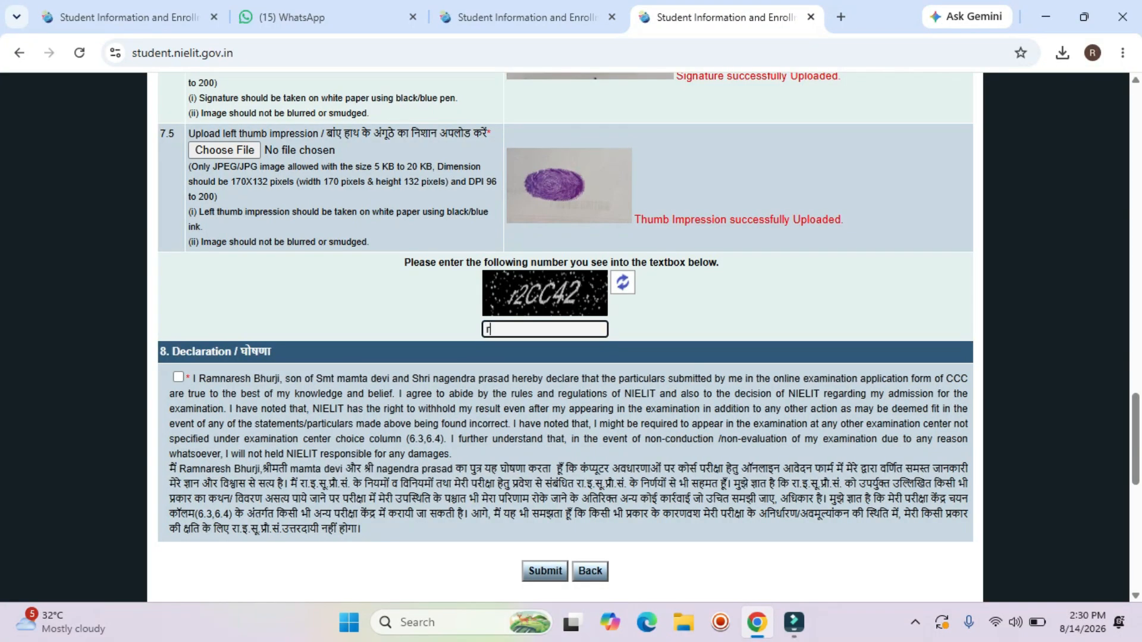
text(r2CC)
text(42)
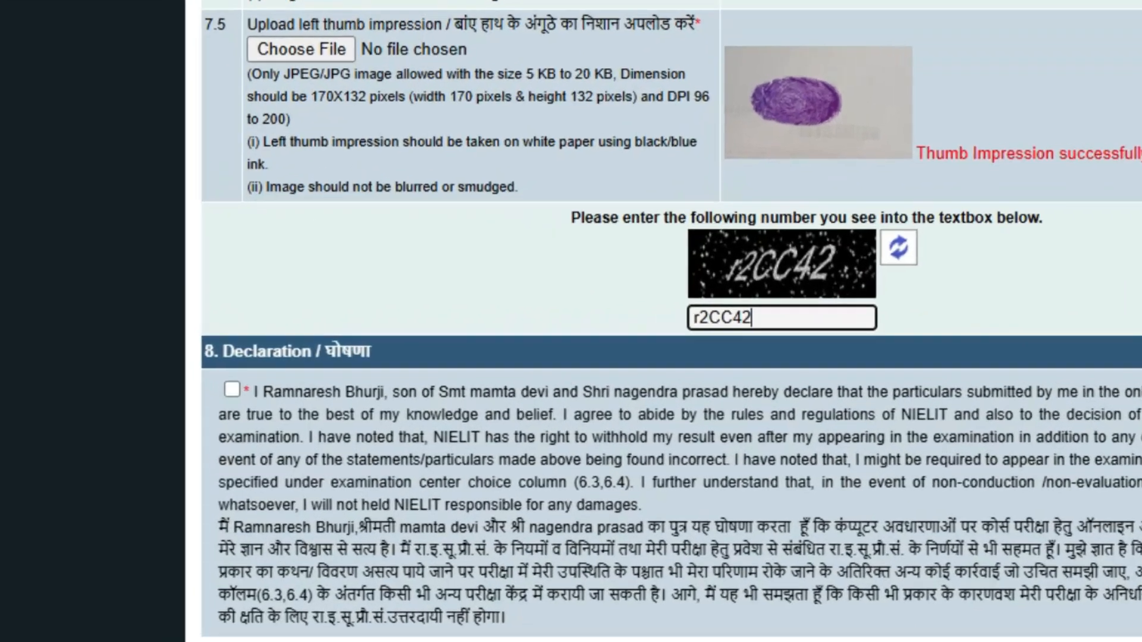
key(Tab)
key(space)
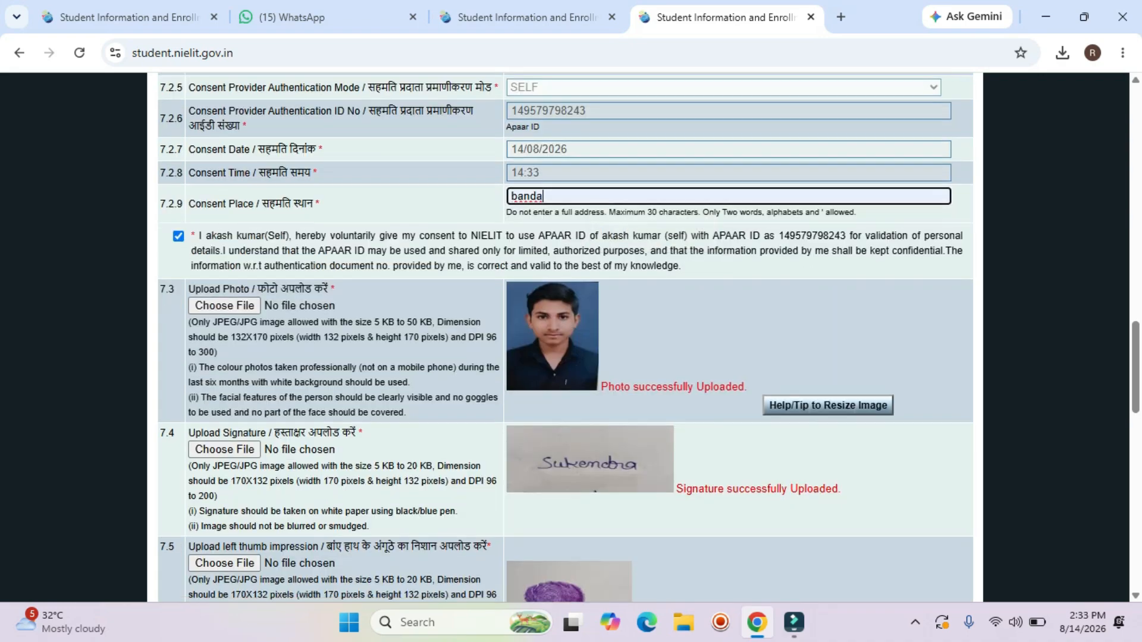
Enter the new captcha code DXA3DS.
scroll(565, 337, down, 3)
click(545, 496)
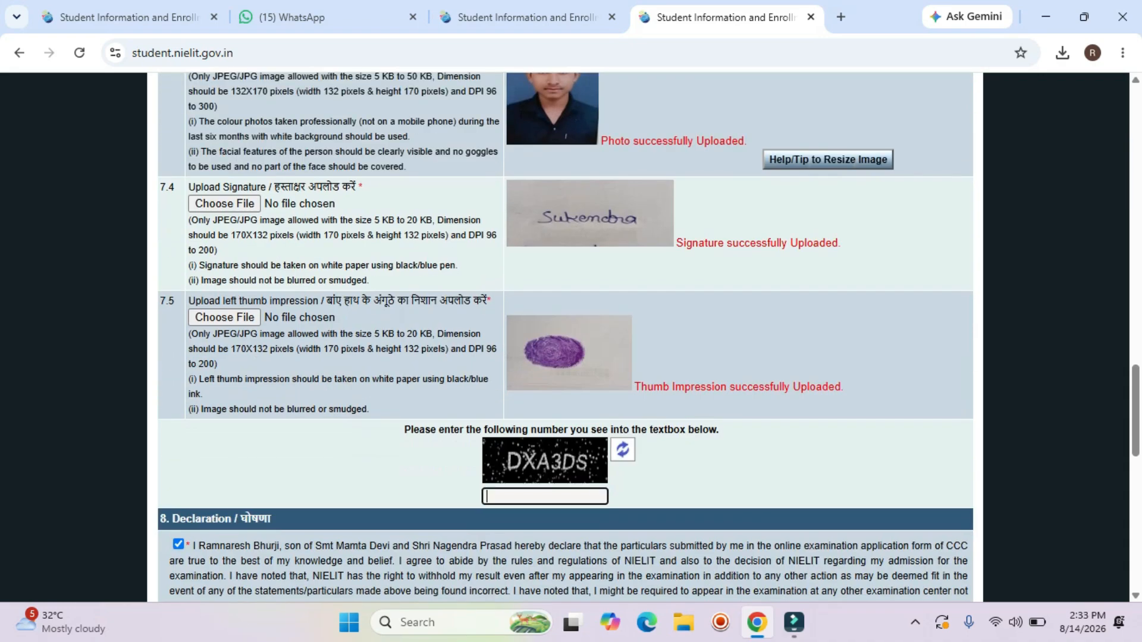
text(D)
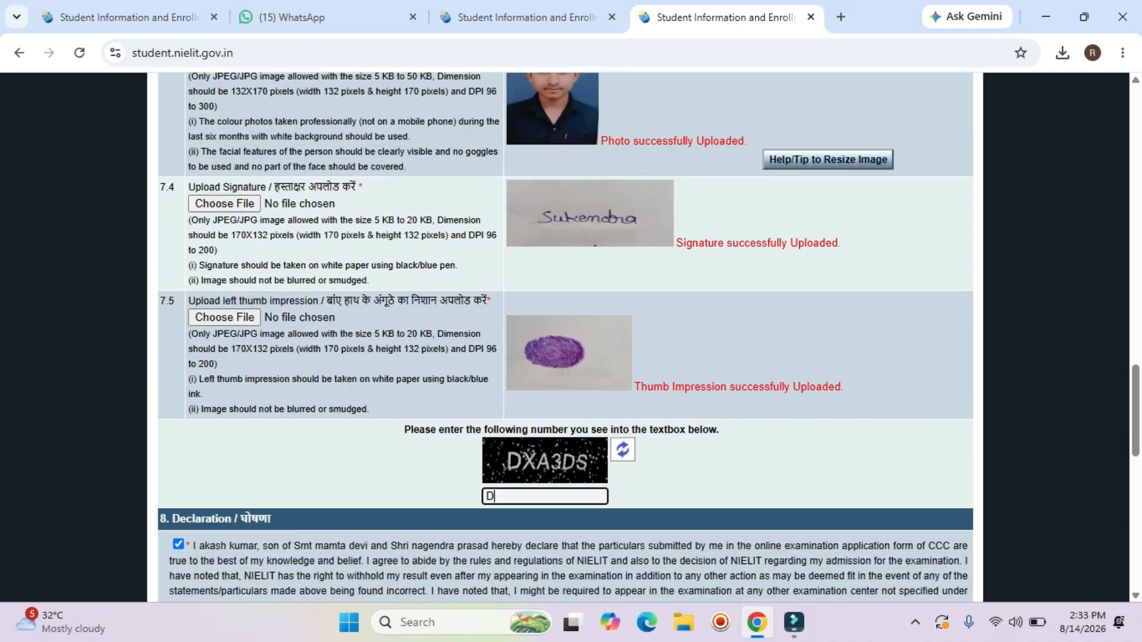
text(X)
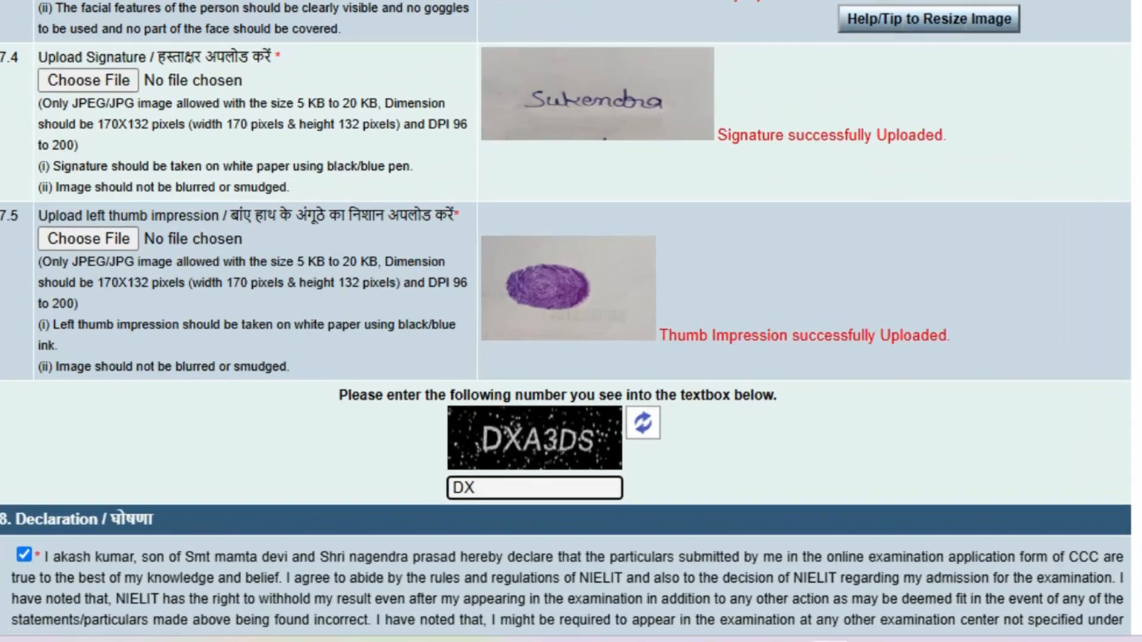
text(A)
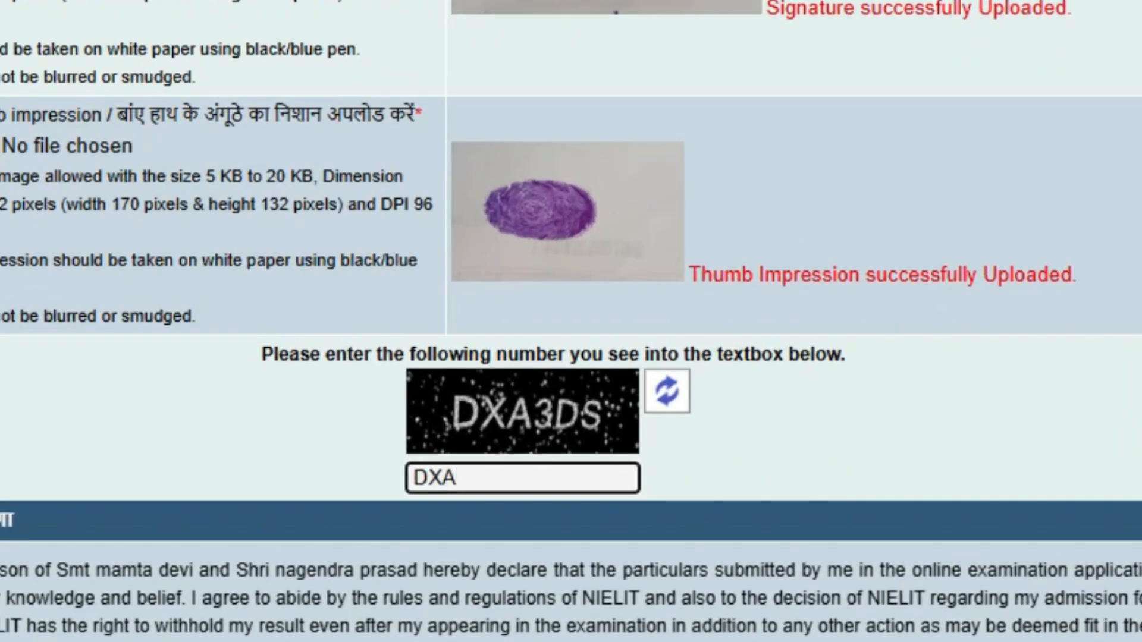
text(3DS)
scroll(565, 356, down, 4)
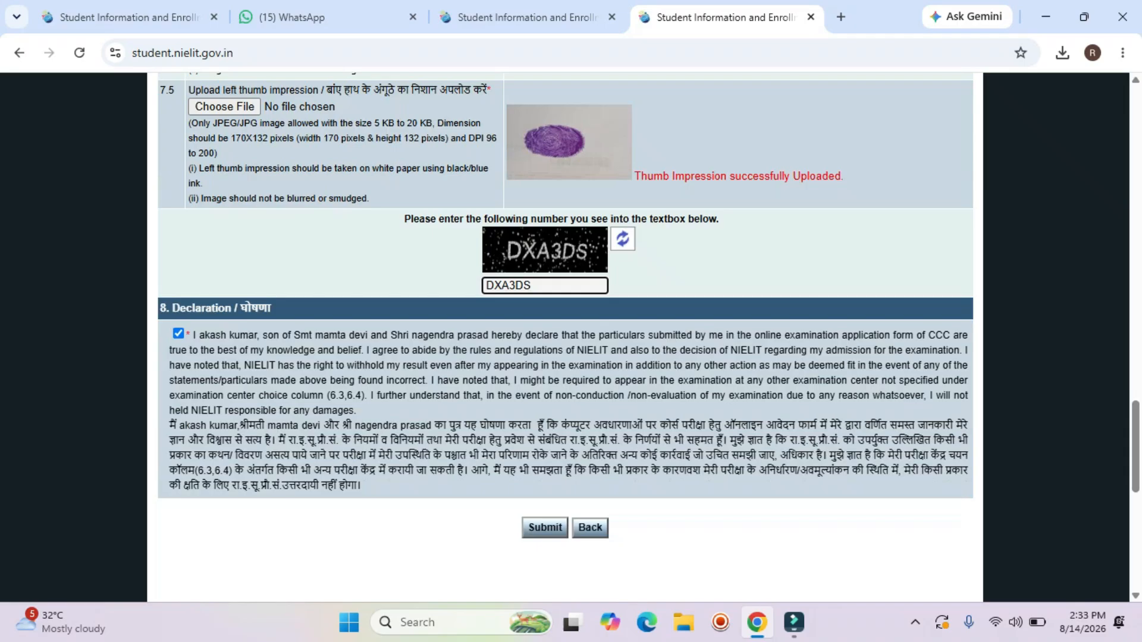
Submit the filled form and dismiss Chrome's Save address prompt.
scroll(565, 357, down, 2)
click(545, 404)
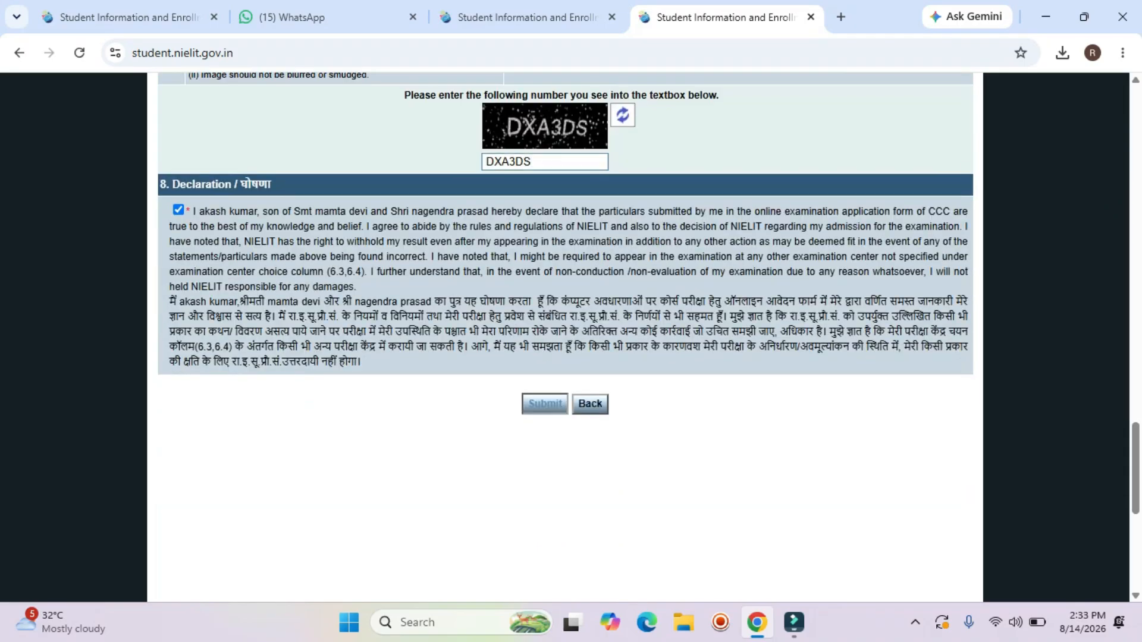
scroll(565, 357, up, 20)
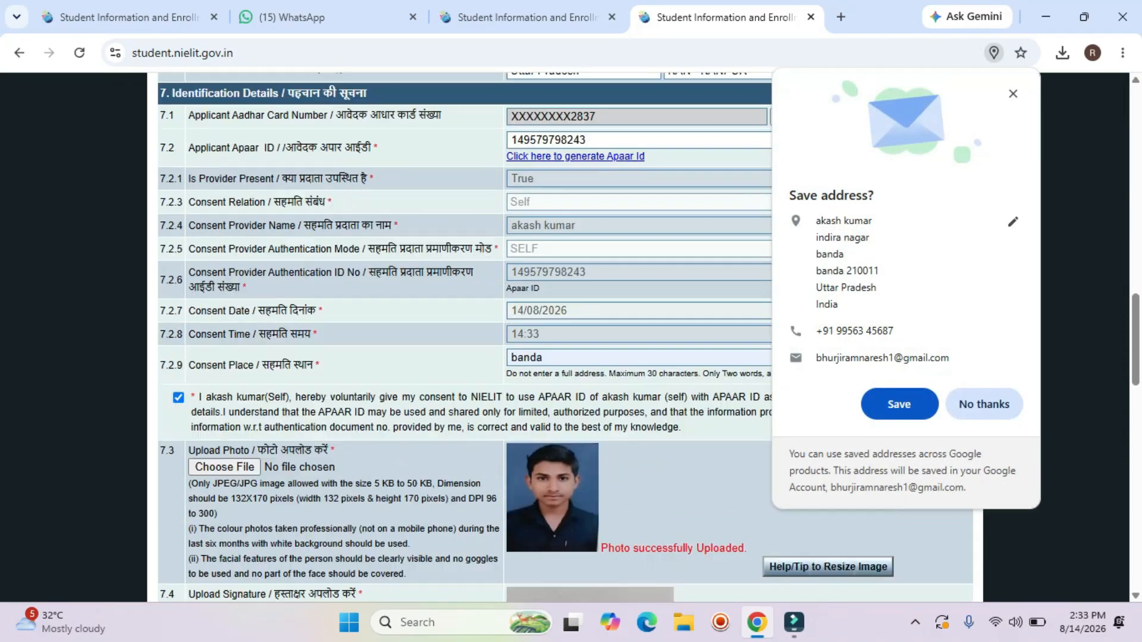
scroll(565, 357, up, 3)
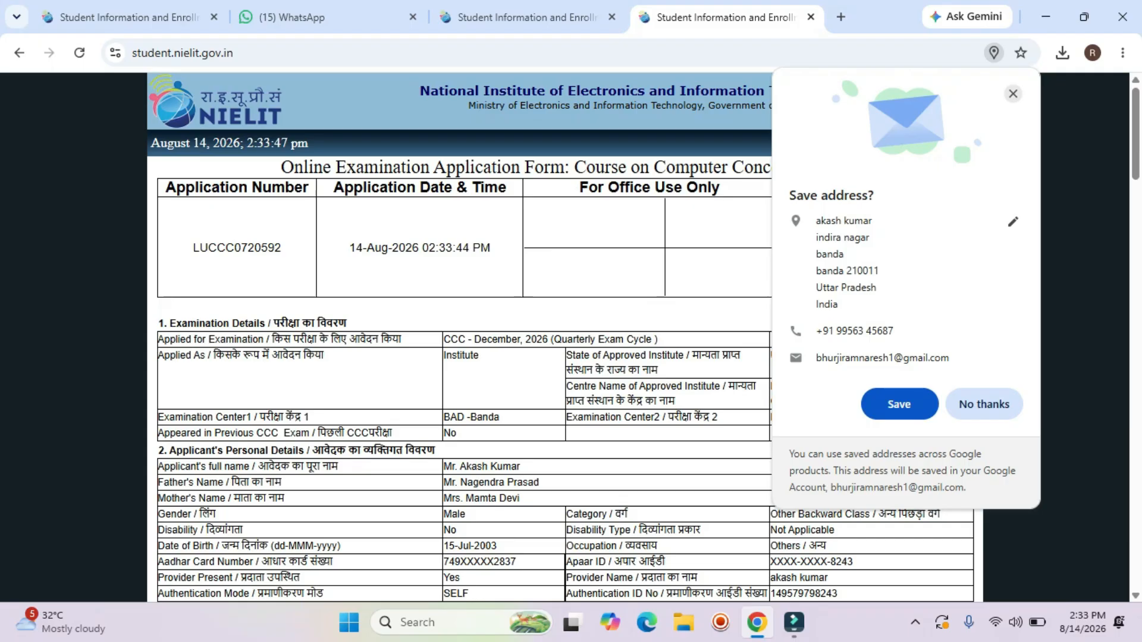
click(1013, 94)
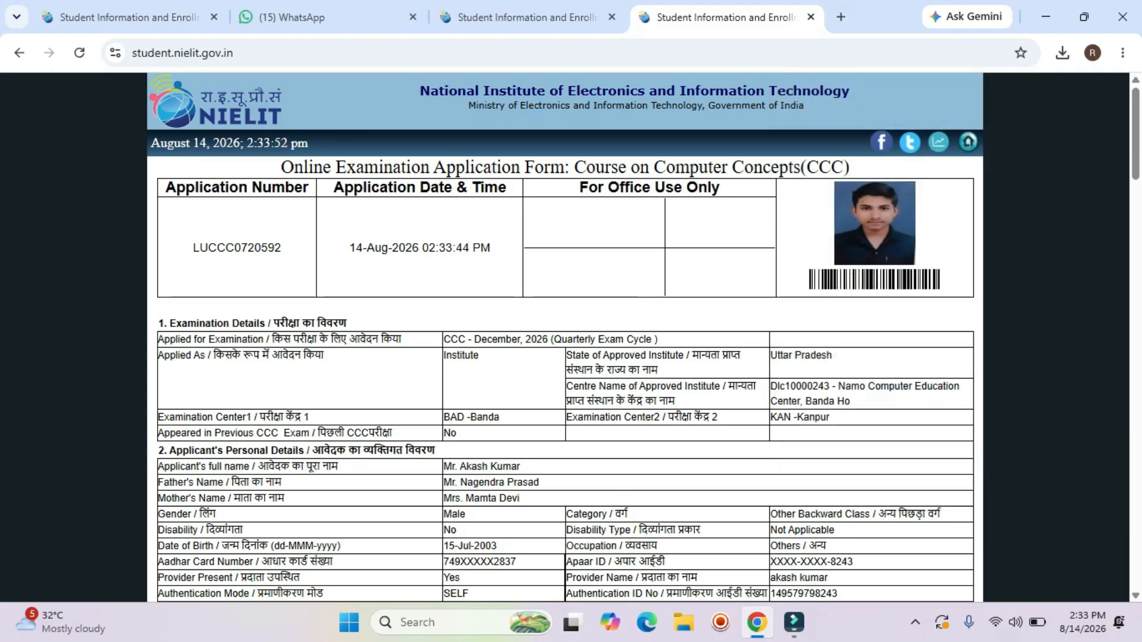
drag(193, 248, 282, 248)
Review the generated preview, give it Final Submit, and check the 500.00 exam fee.
scroll(282, 248, down, 4)
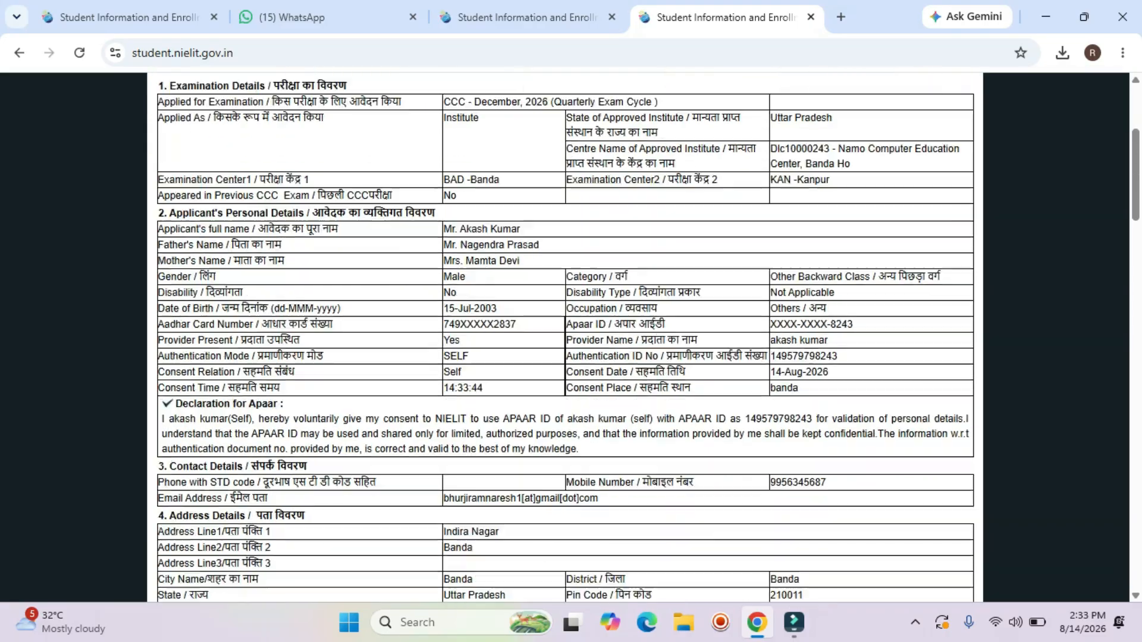
scroll(565, 333, down, 5)
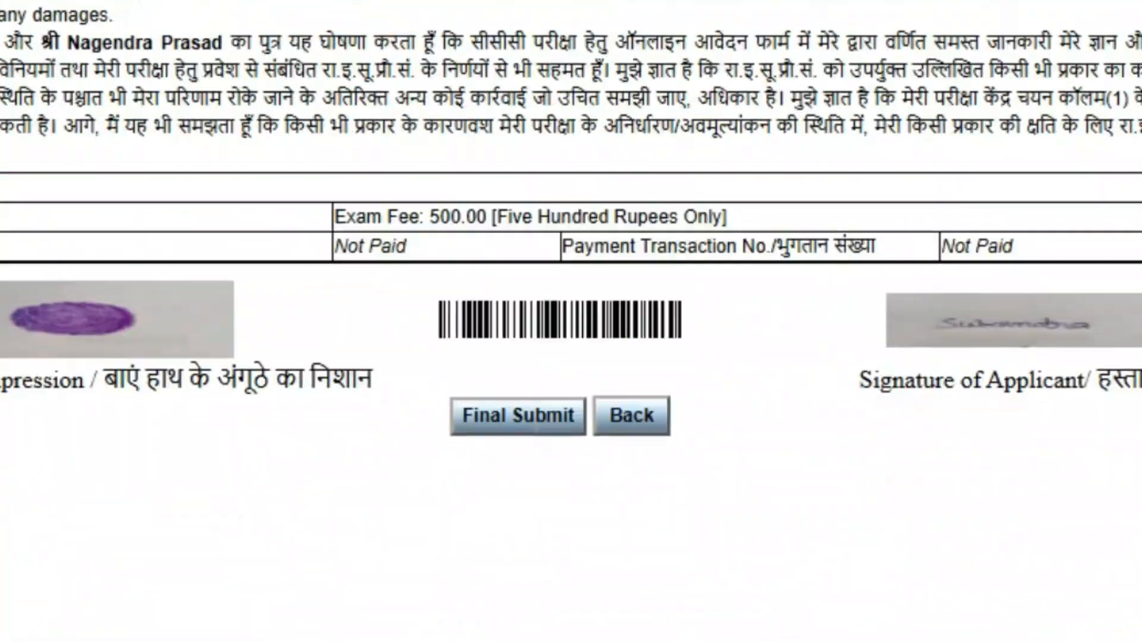
scroll(571, 333, down, 1)
click(518, 261)
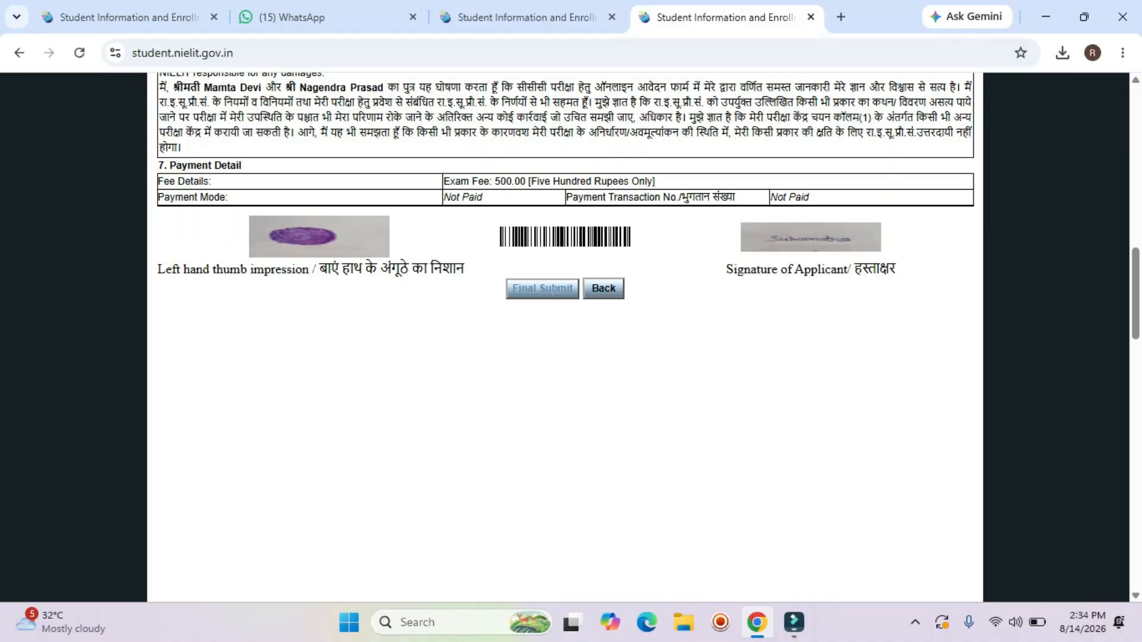
scroll(543, 288, up, 1)
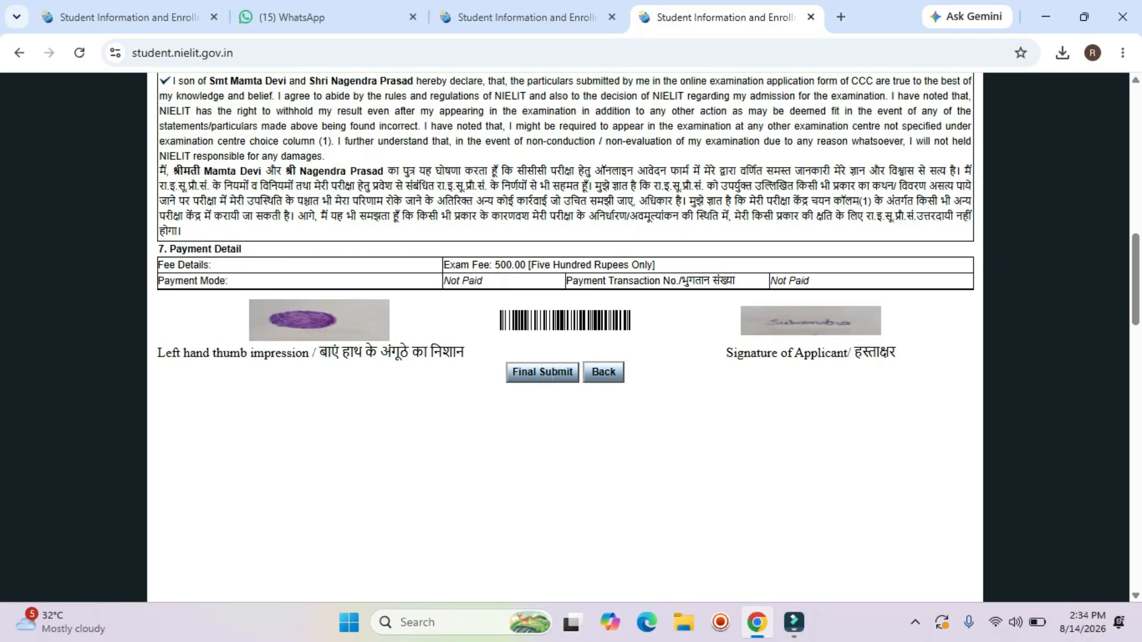
drag(492, 264, 586, 265)
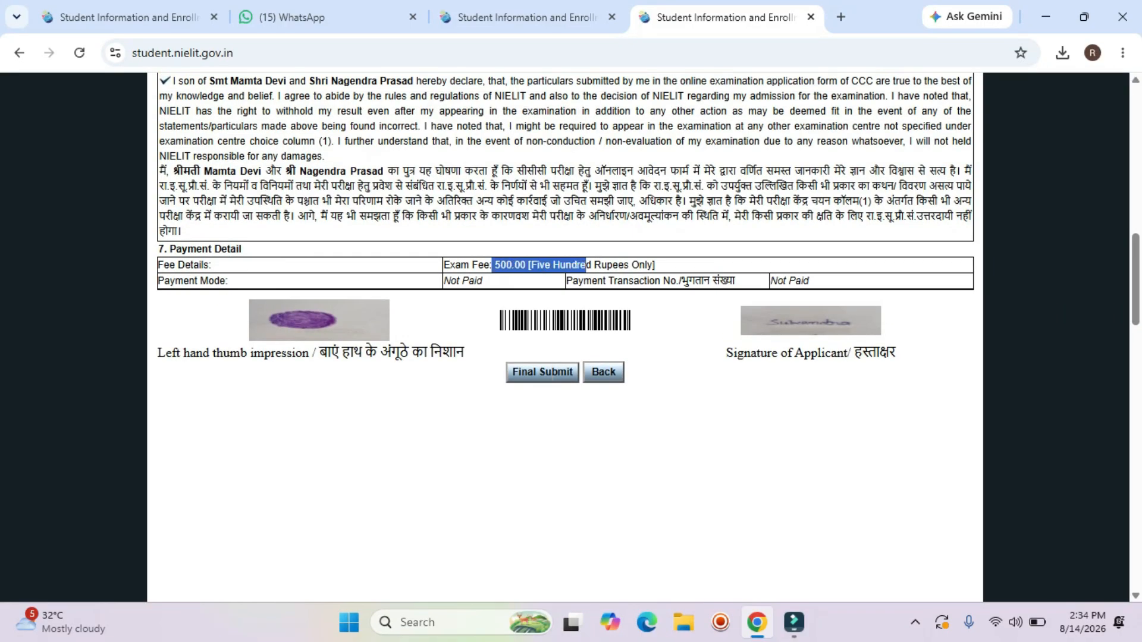
scroll(565, 333, up, 15)
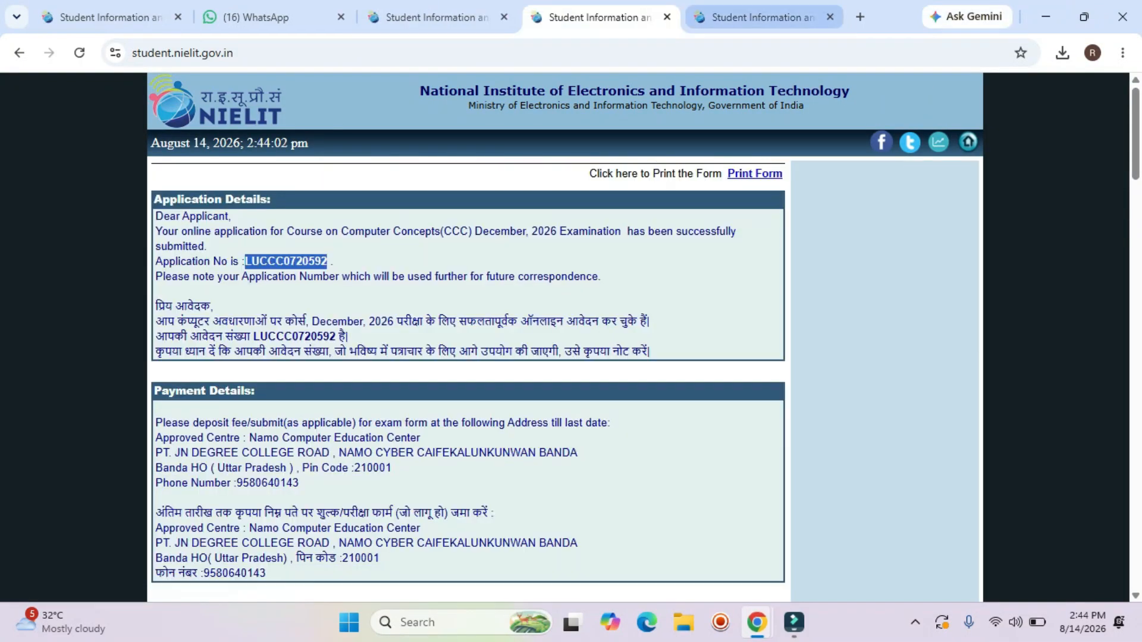
Return to the application confirmation page and review the submitted CCC application's number.
key(ctrl+Tab)
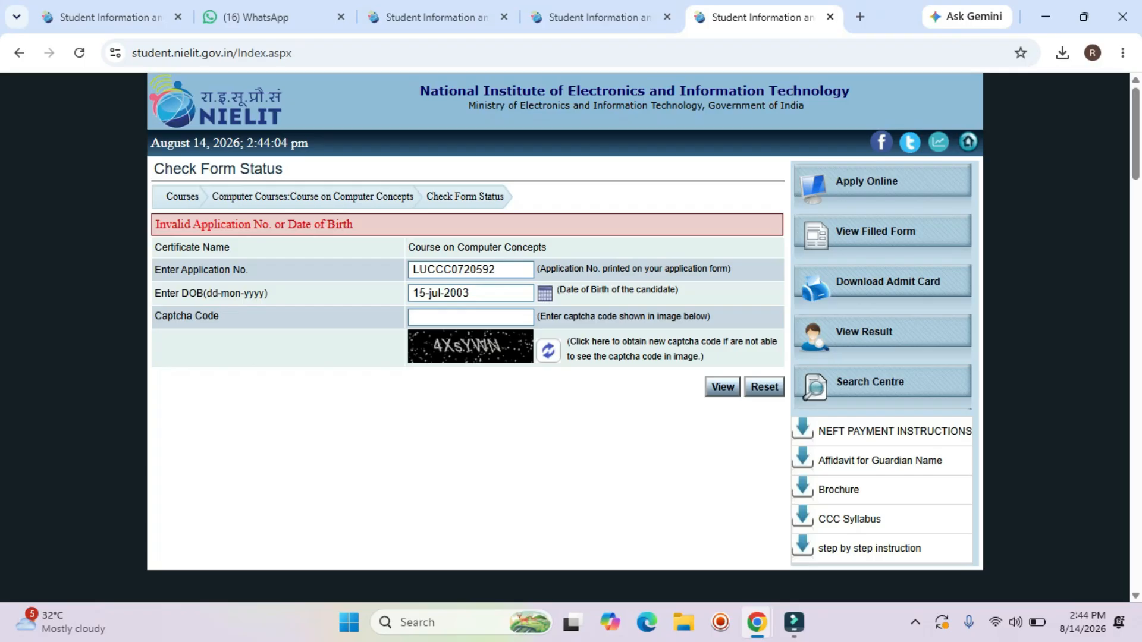
key(ctrl+shift+Tab)
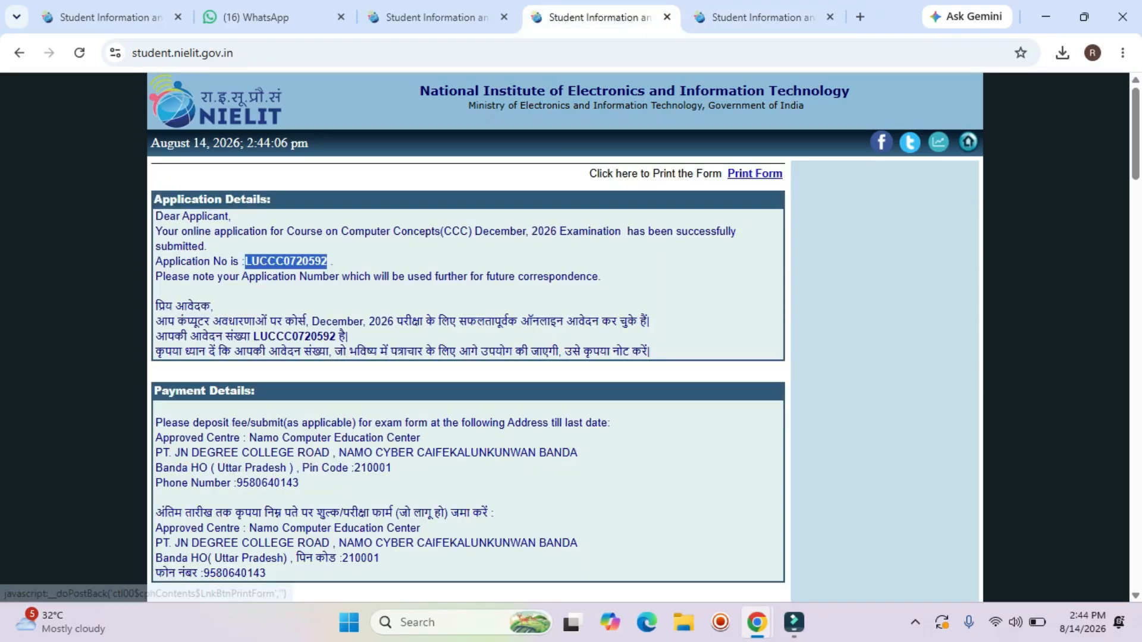
click(672, 262)
scroll(672, 262, down, 1)
scroll(754, 173, down, 4)
scroll(754, 173, up, 4)
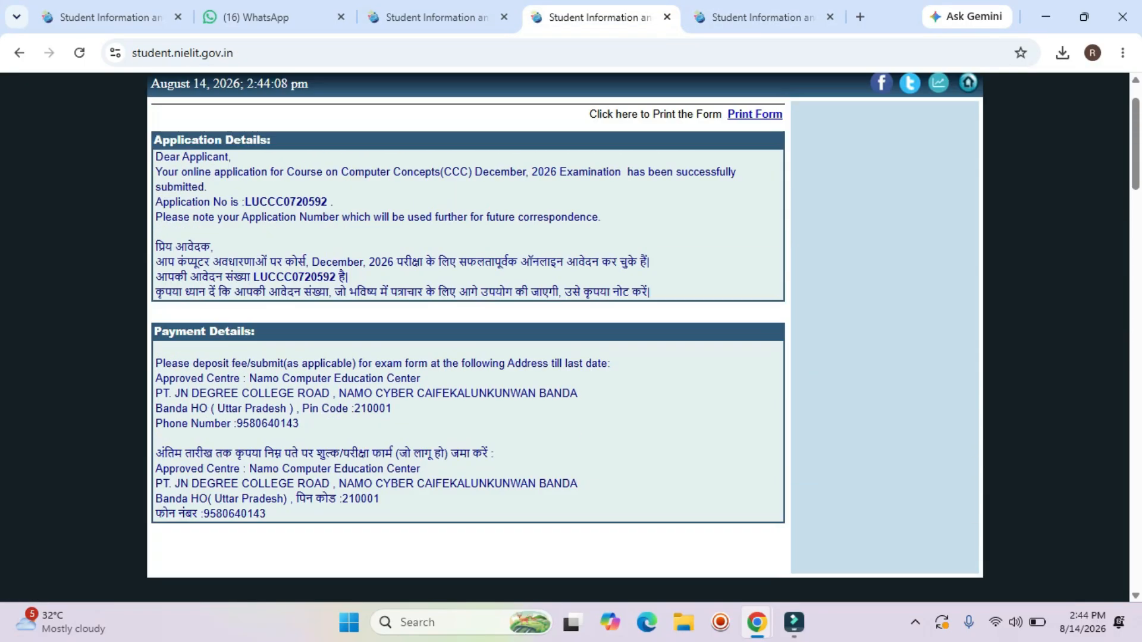
Open the printable CCC Online Examination Application Form dated 14-Aug-2026 and check its application number.
click(754, 173)
scroll(565, 328, down, 1)
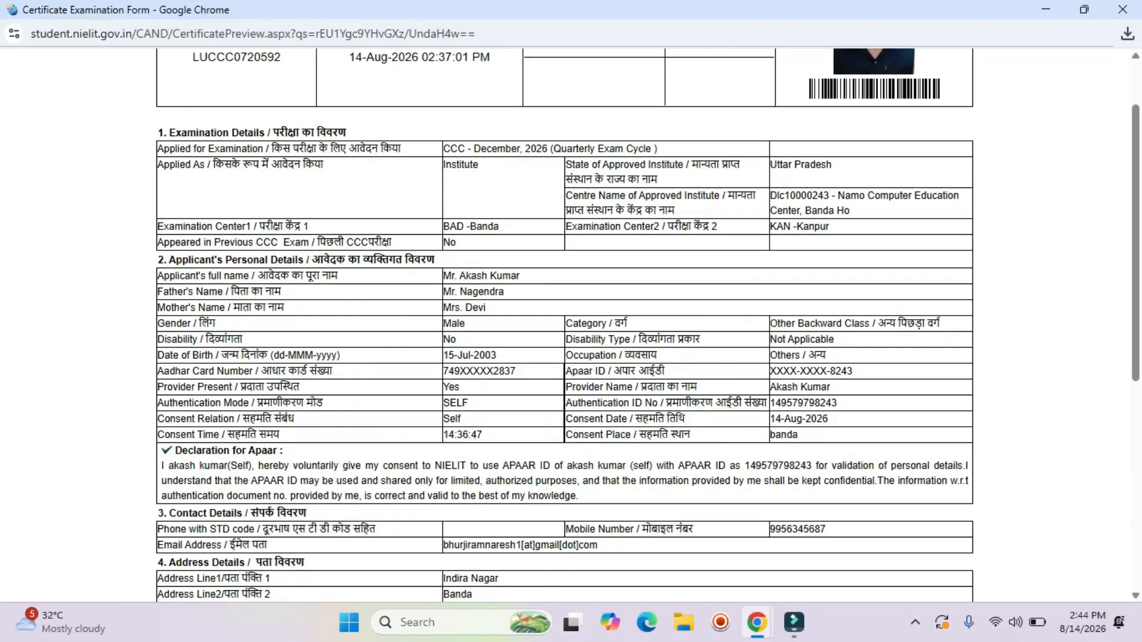
scroll(565, 327, up, 1)
scroll(566, 327, down, 8)
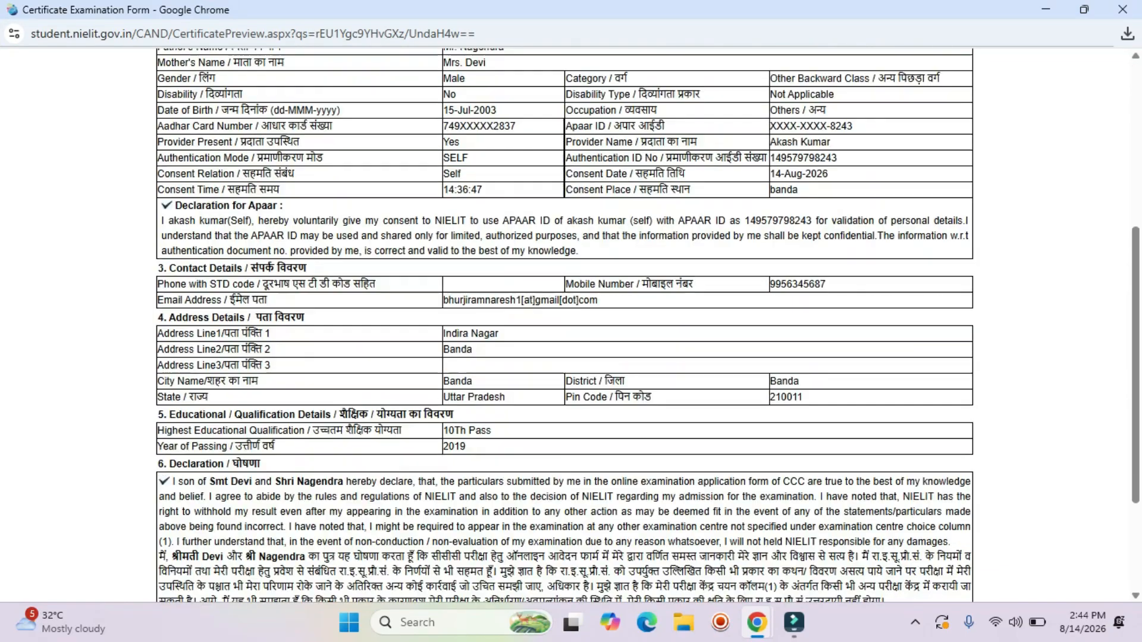
scroll(565, 327, up, 7)
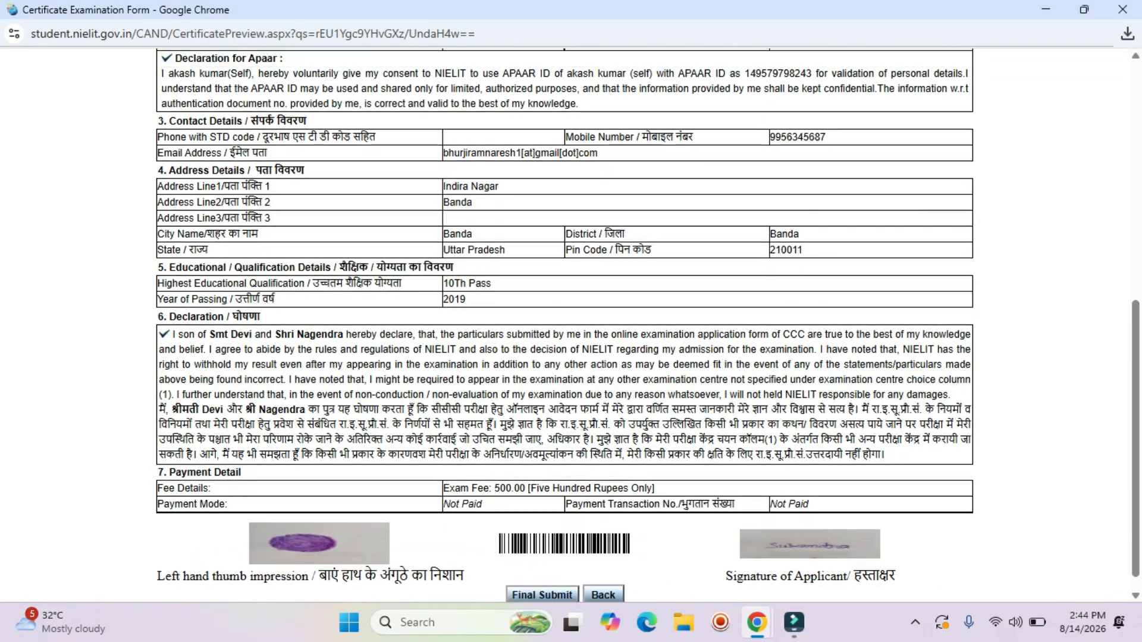
scroll(565, 328, up, 2)
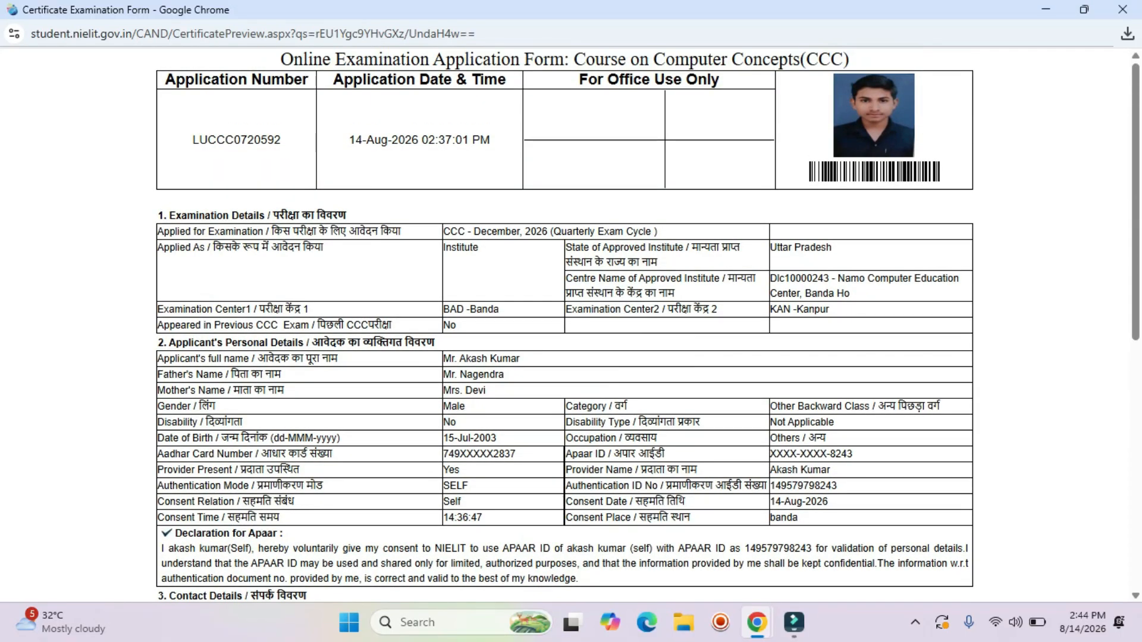
drag(192, 140, 282, 140)
click(285, 143)
scroll(565, 328, down, 3)
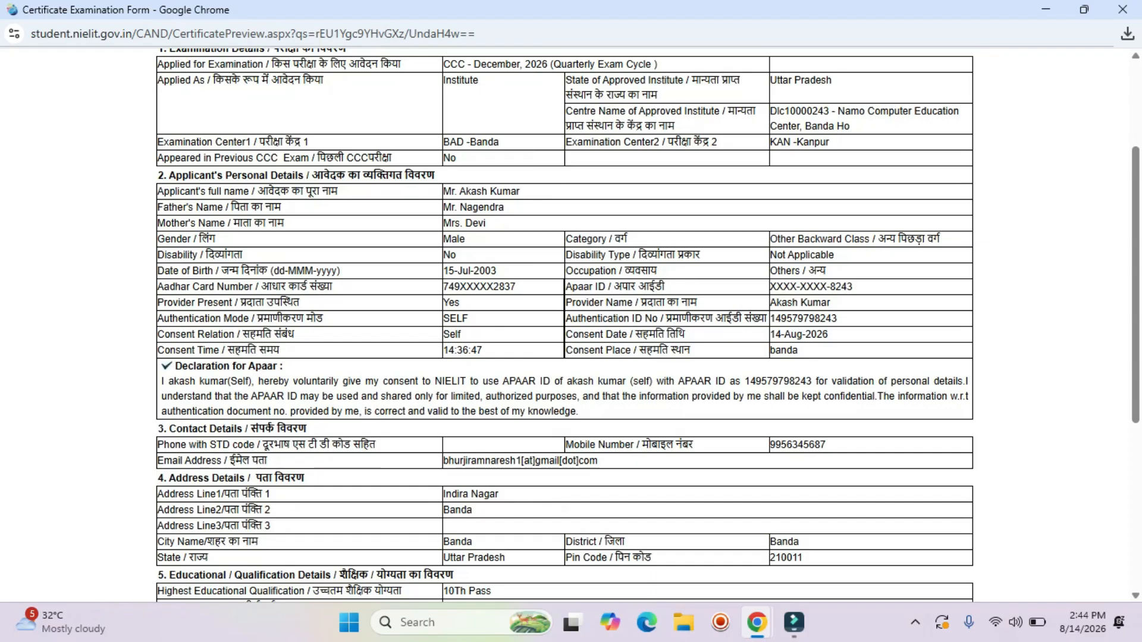
scroll(565, 327, up, 3)
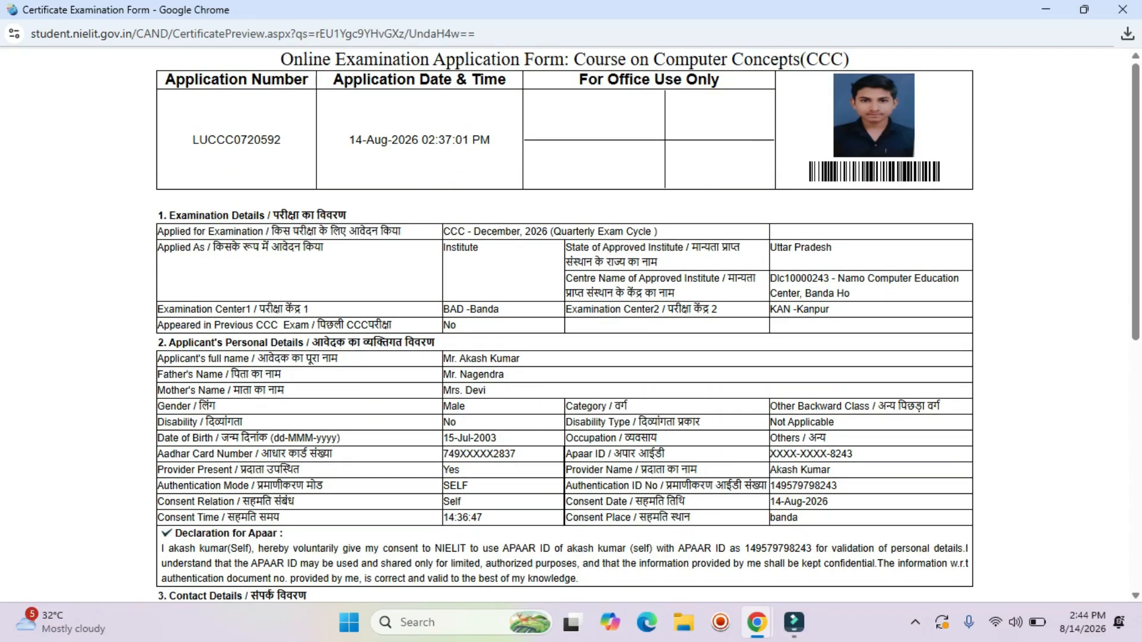